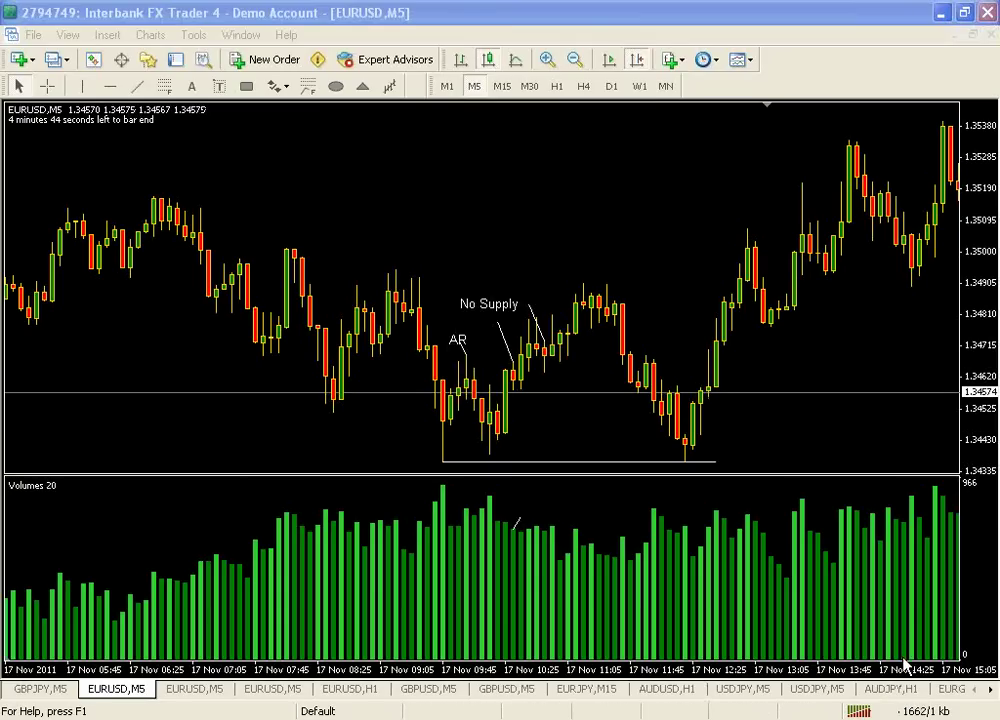
Step: Examine the volume bar marked for the first No Supply candle in a temporarily enlarged volume pane, and restore the original chart proportions
drag(980, 370, 989, 364)
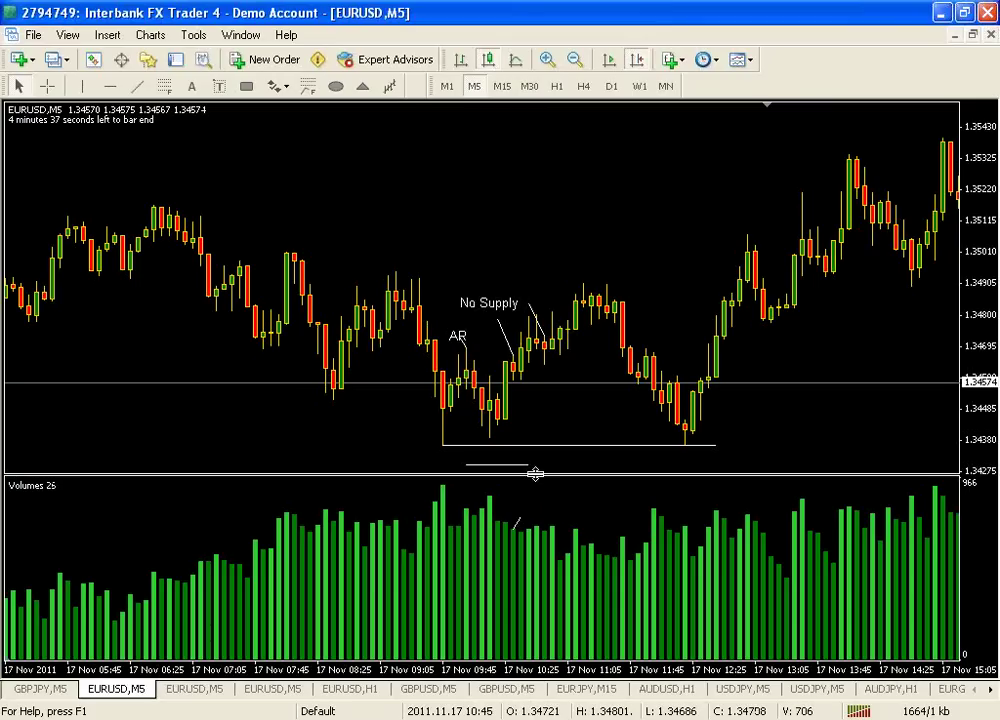
drag(535, 476, 533, 428)
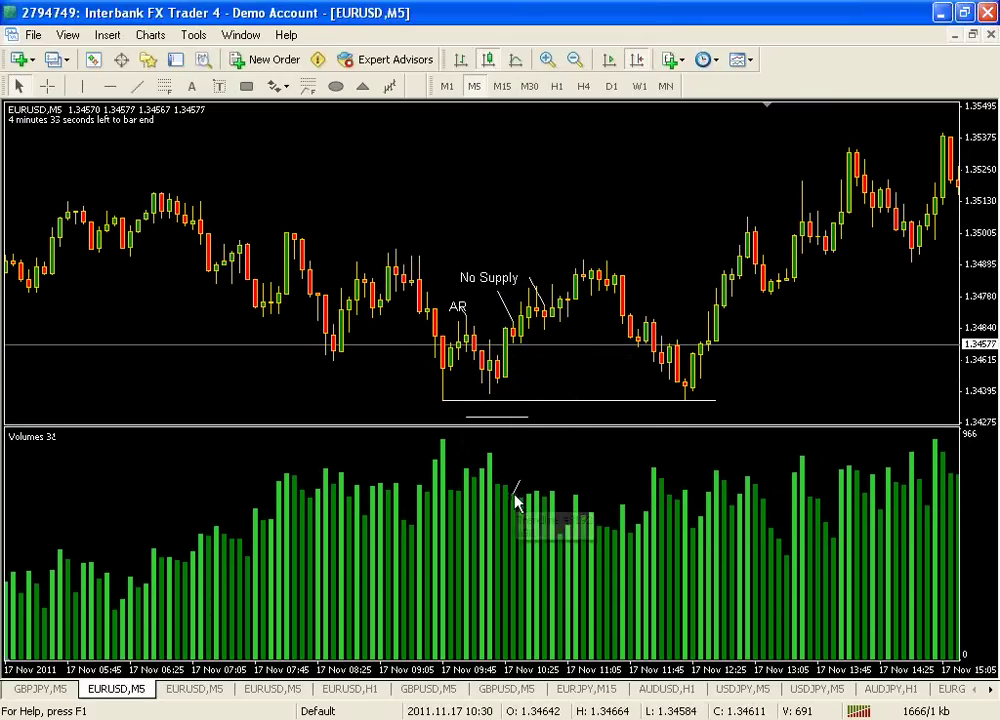
mouse_move(500, 490)
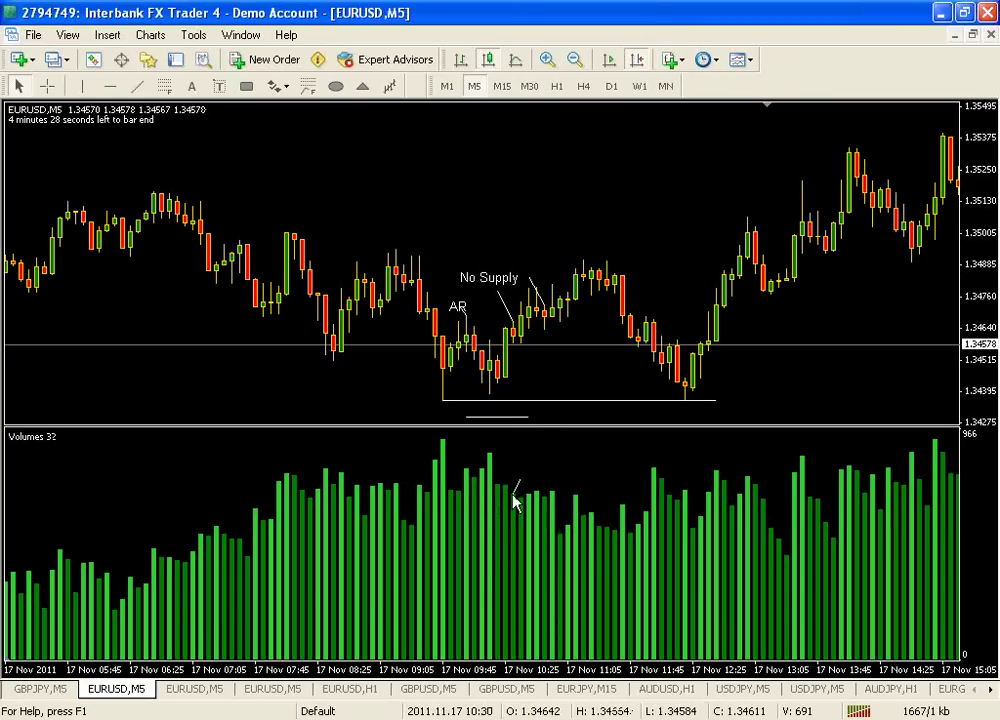
drag(530, 427, 538, 337)
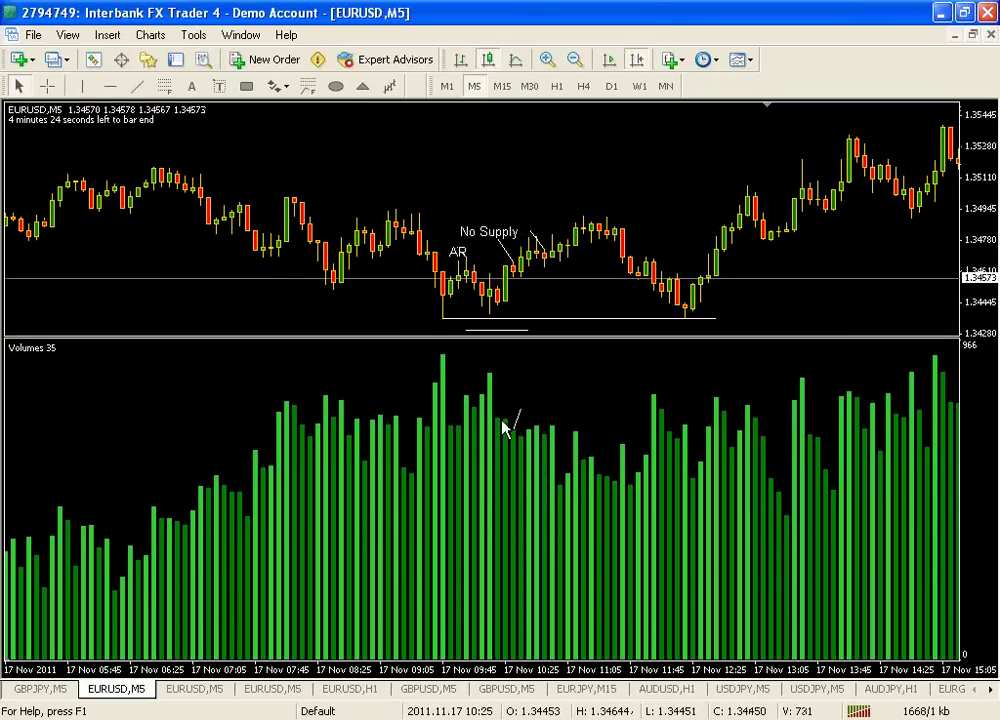
mouse_move(516, 440)
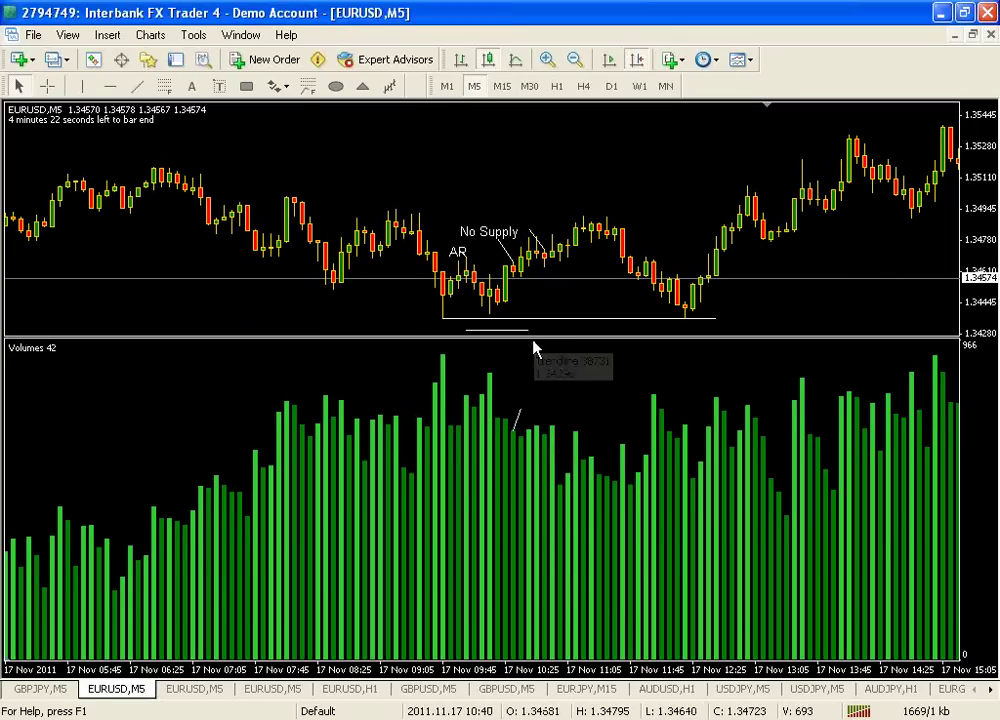
drag(533, 339, 533, 473)
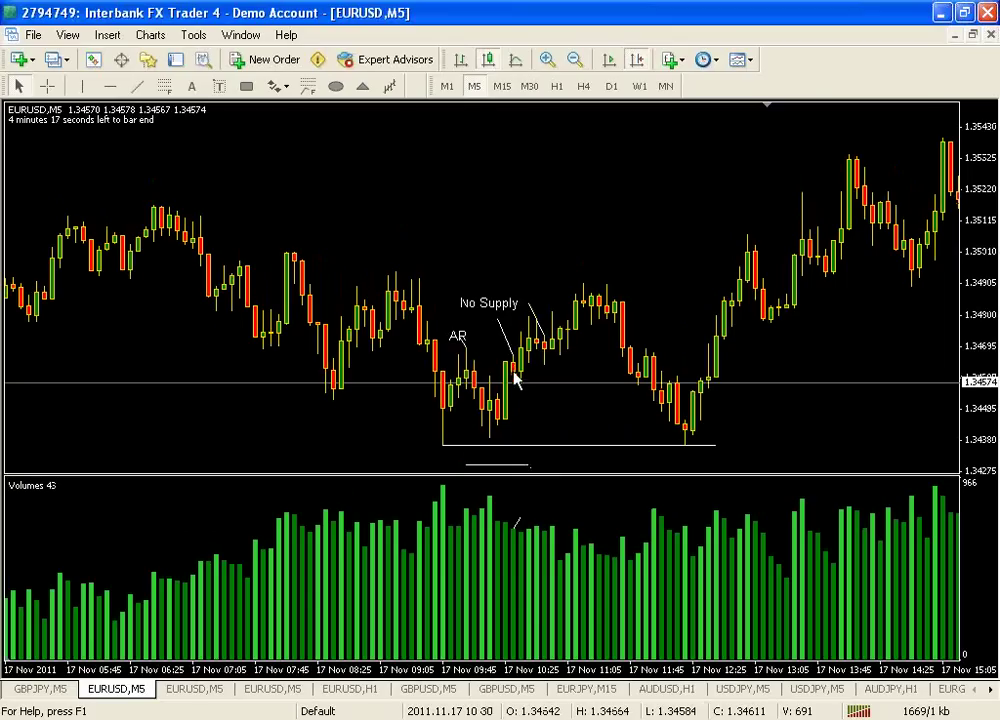
mouse_move(515, 381)
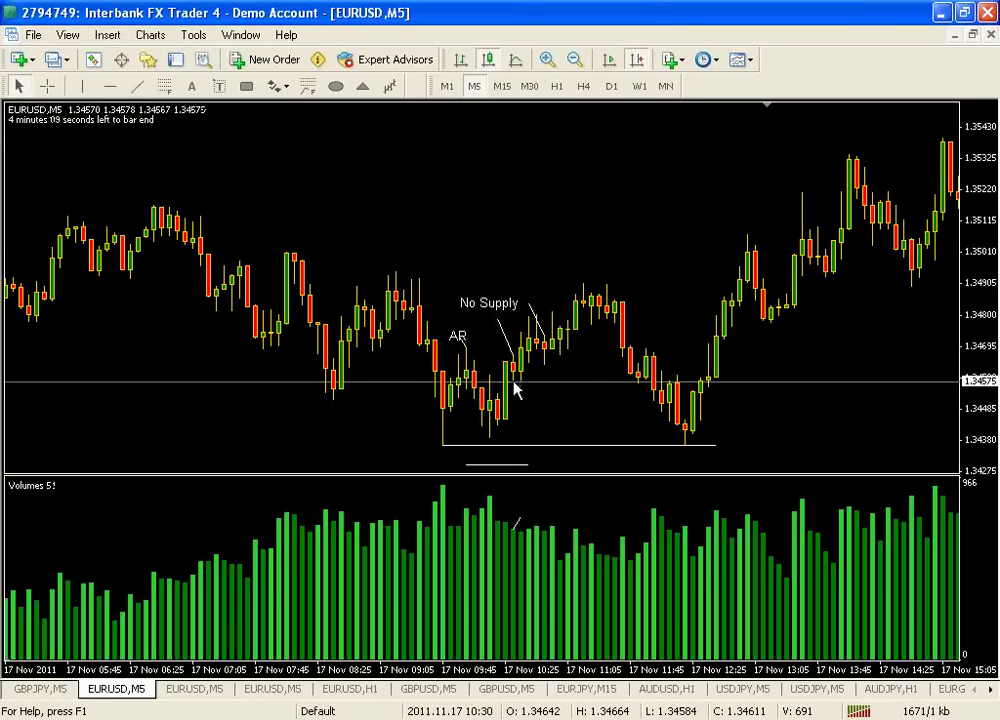
drag(989, 299, 973, 346)
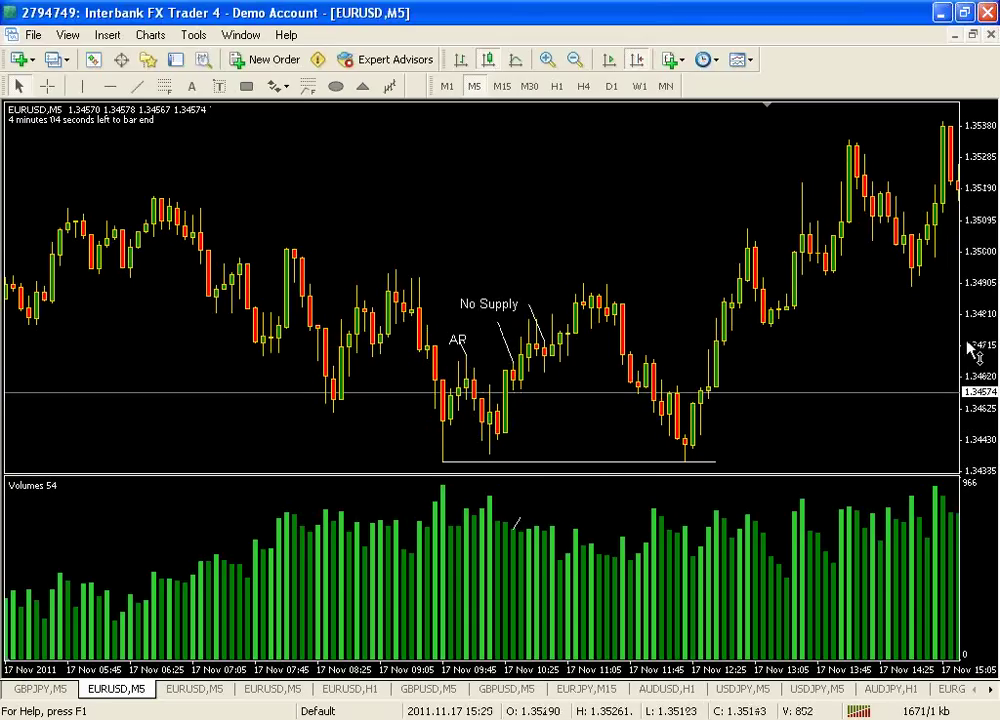
Step: Enlarge the candles around the No Supply area and line up the 10:35 candle with its volume bar using the crosshair
click(548, 59)
scroll(576, 286, down, 8)
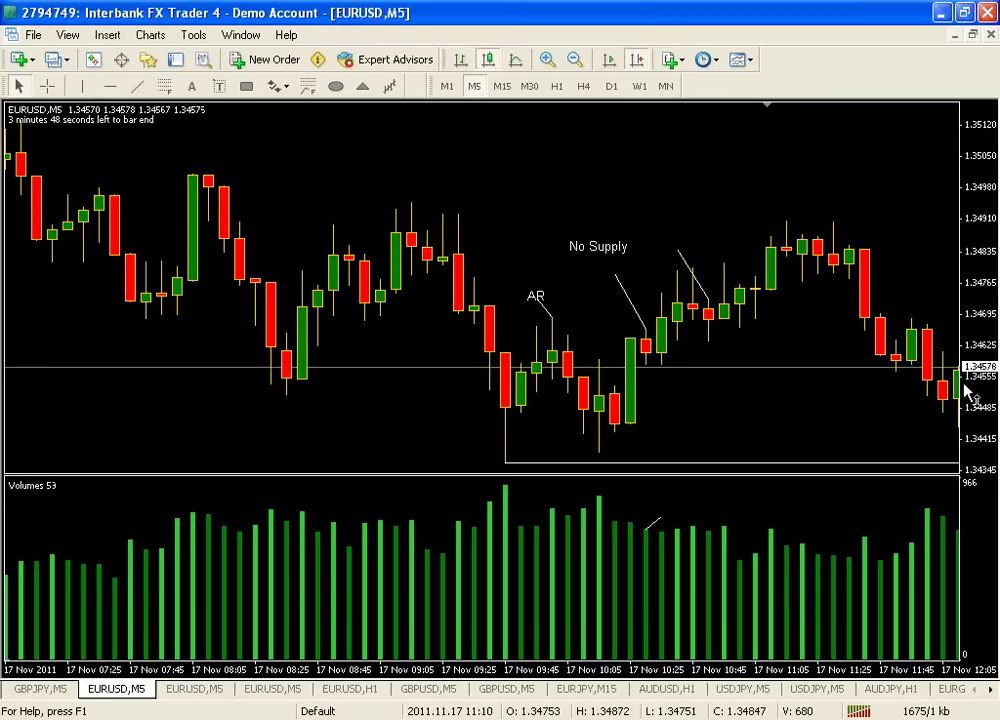
middle_click(655, 335)
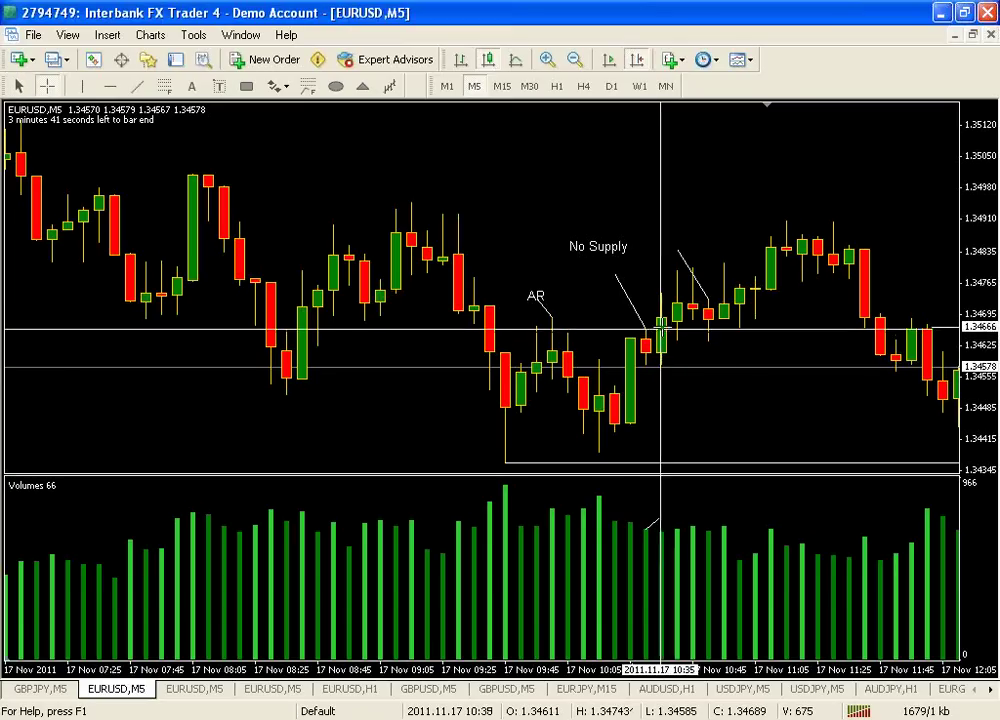
middle_click(658, 331)
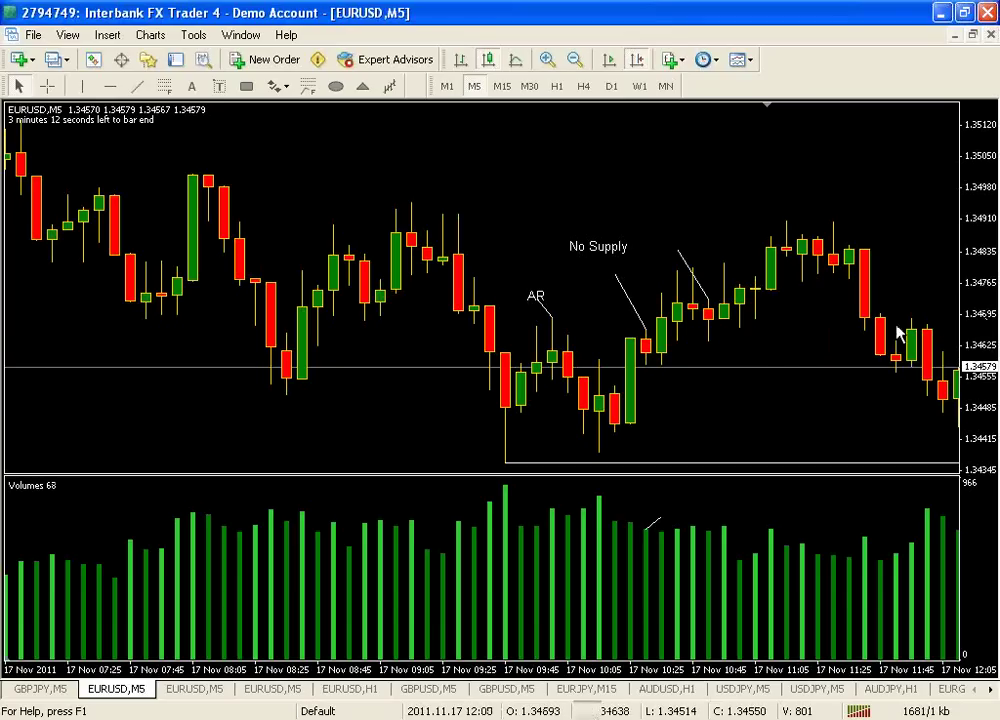
Step: Move the No Supply label down so it sits just above its pointer line, and deselect it
drag(607, 252, 612, 267)
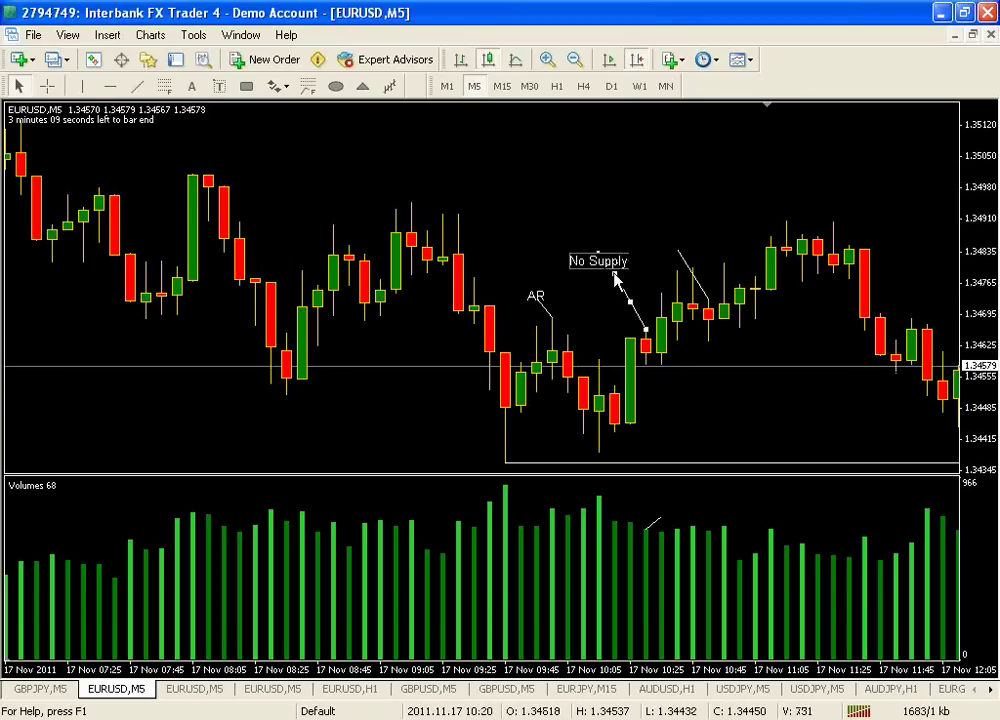
click(600, 285)
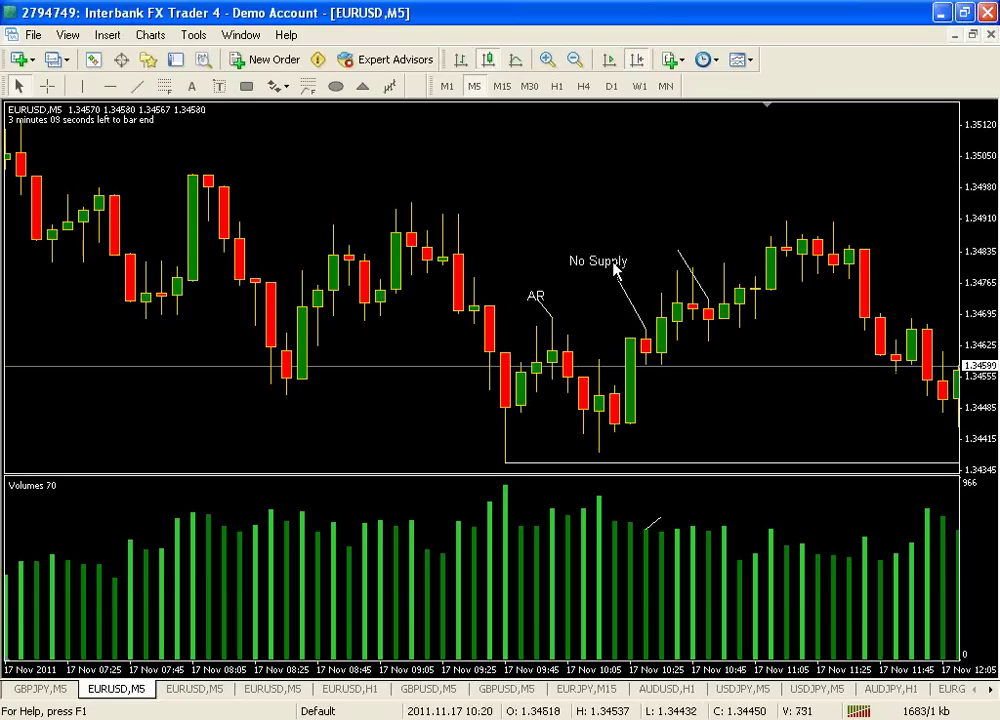
Step: Examine the 10:30 No Supply candle and the 10:35 candle after it, checking prices, candle details and volume with the crosshair
drag(985, 368, 984, 378)
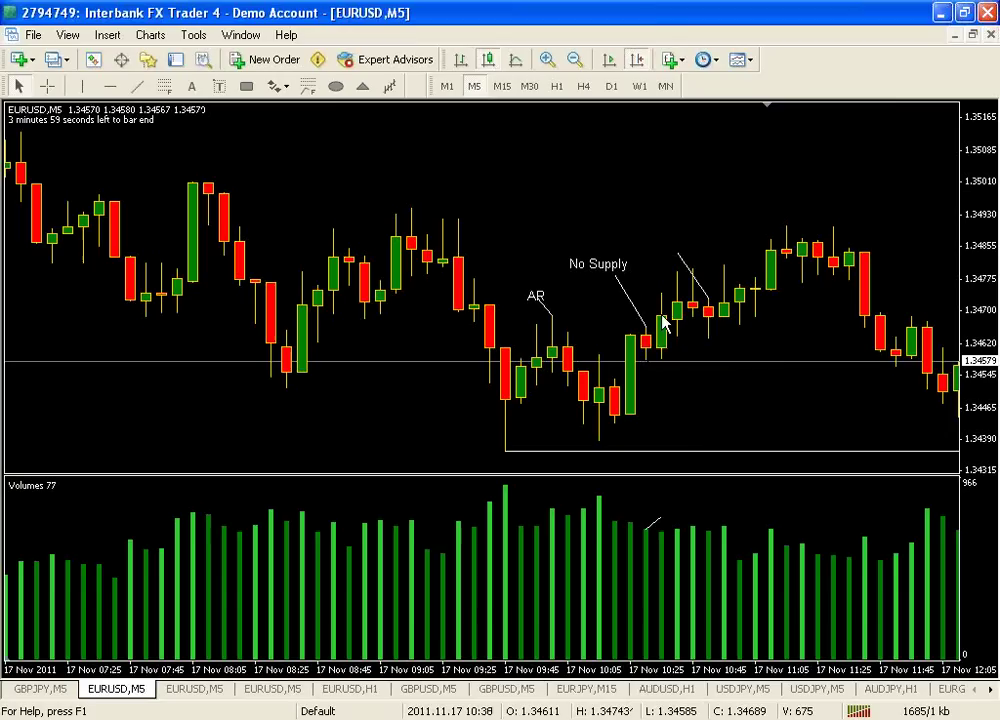
mouse_move(662, 322)
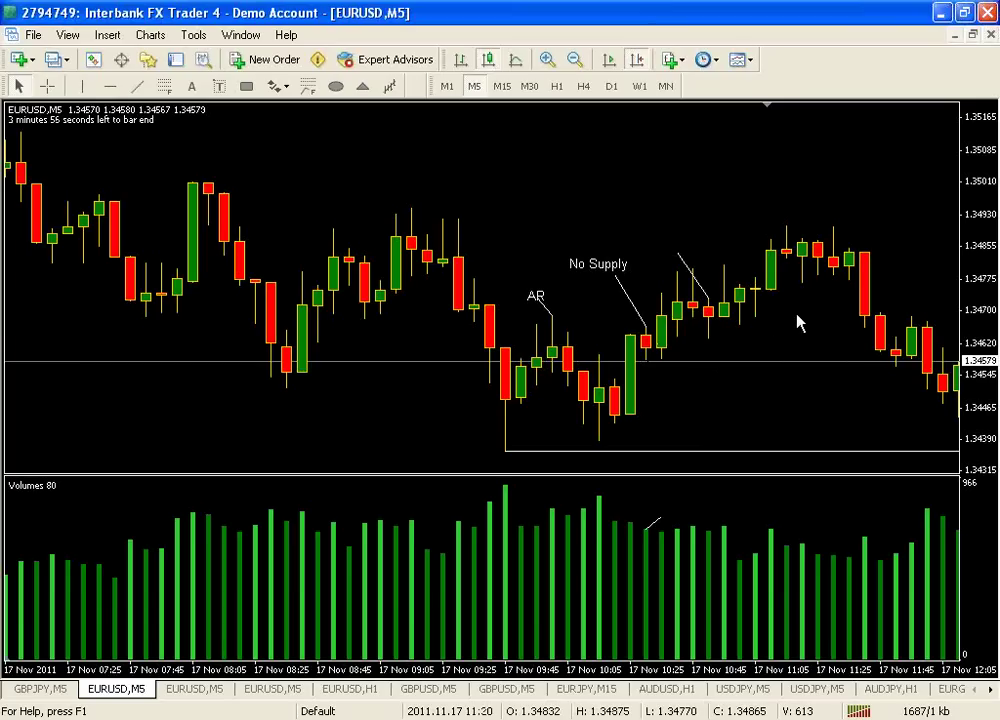
drag(621, 288, 647, 339)
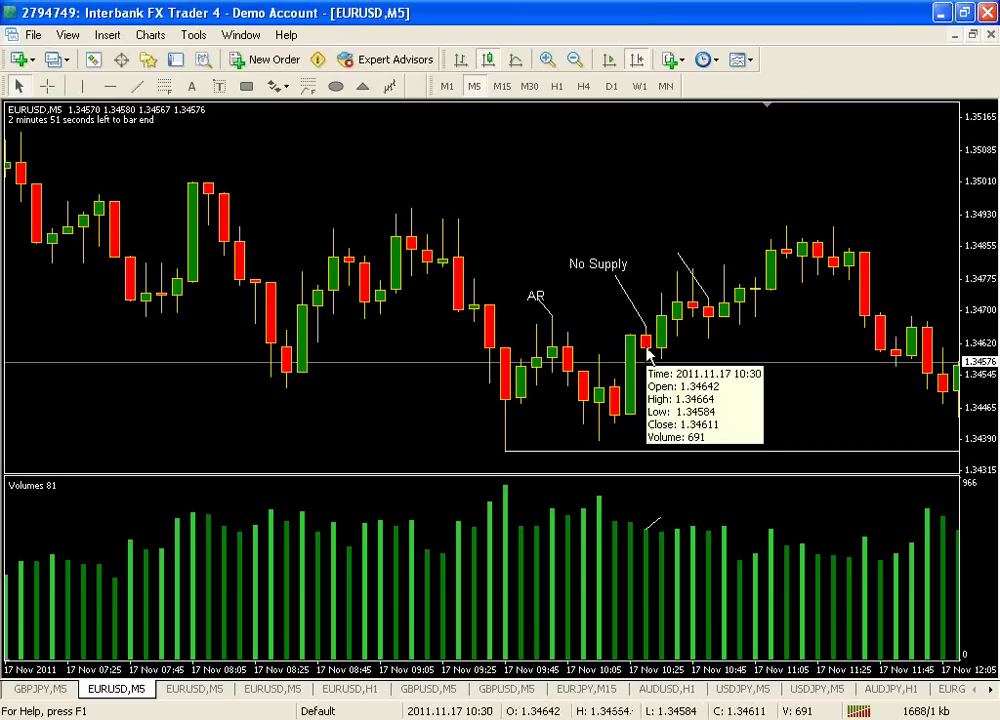
mouse_move(660, 328)
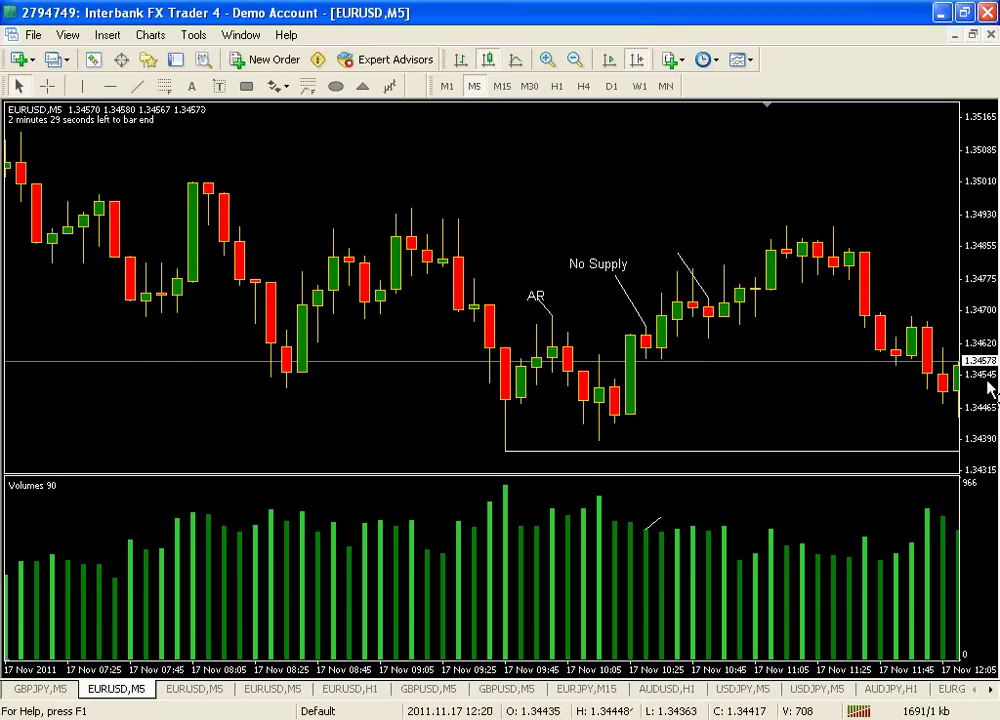
drag(995, 383, 990, 372)
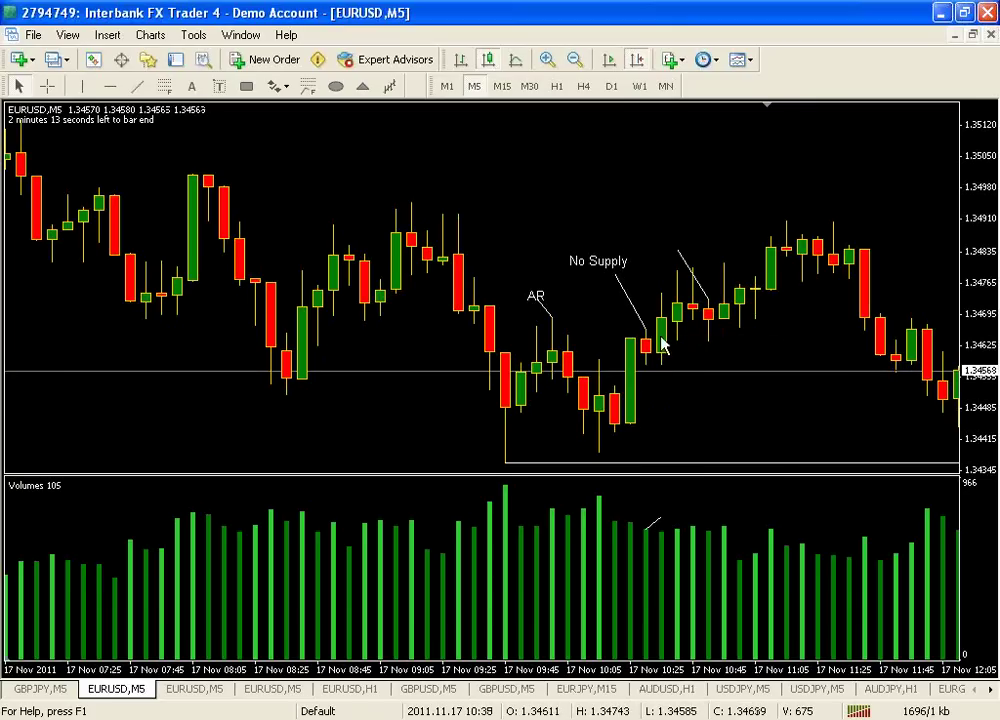
drag(679, 357, 716, 370)
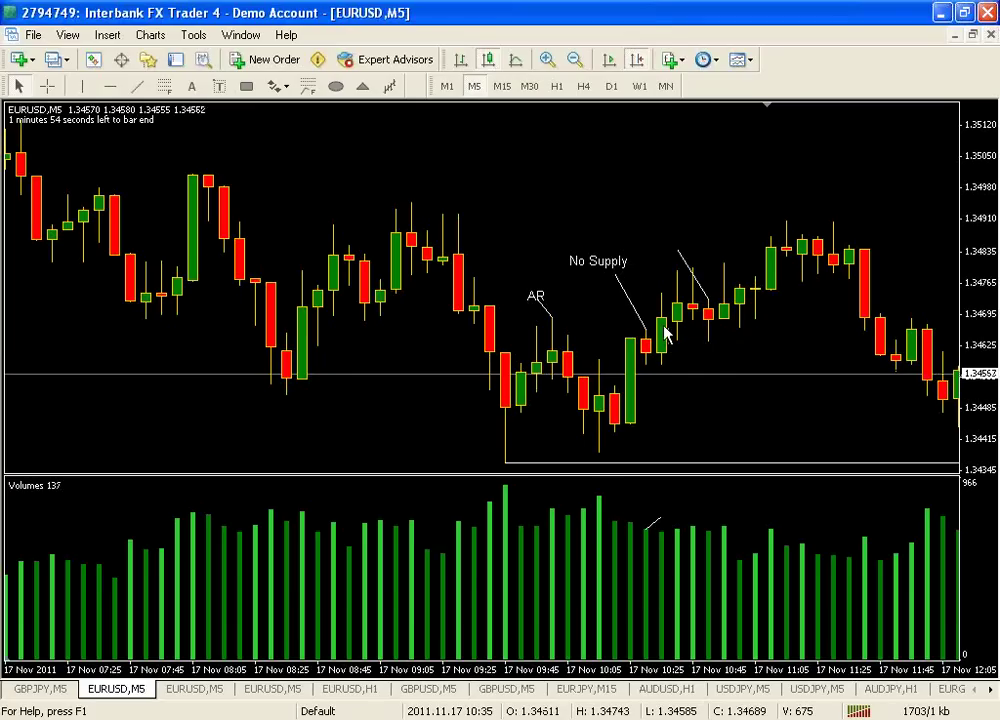
mouse_move(662, 318)
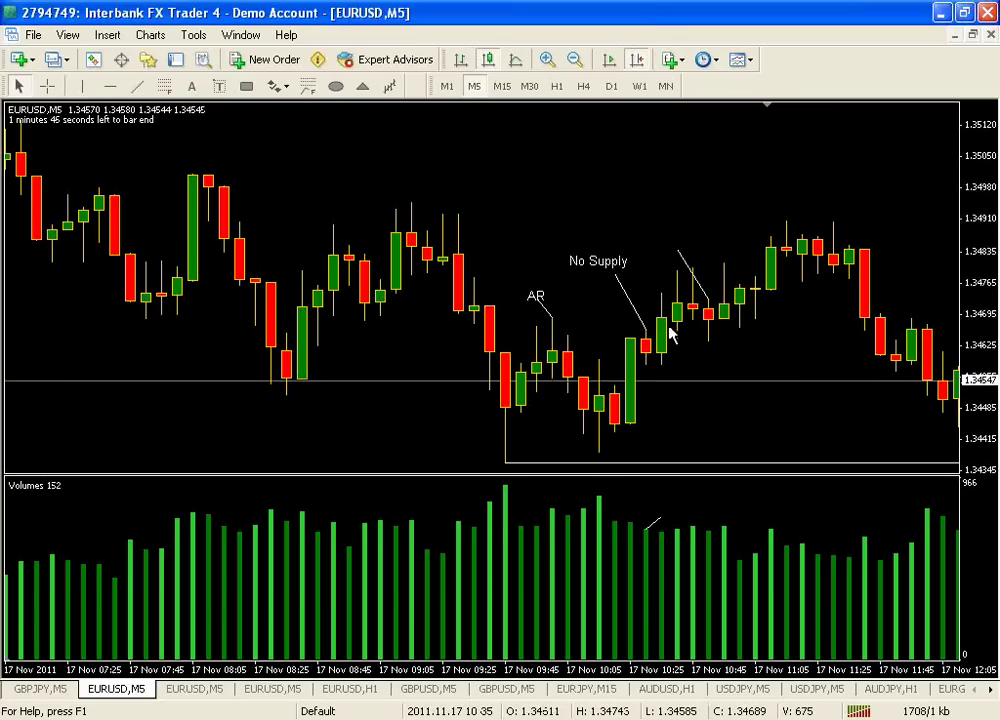
mouse_move(663, 328)
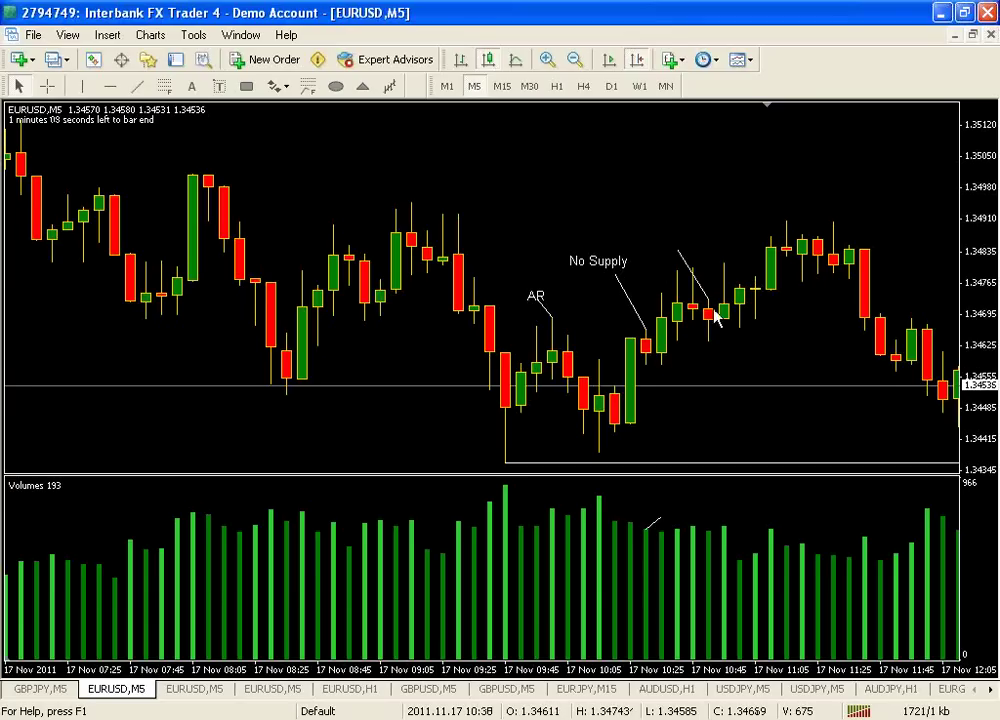
middle_click(665, 328)
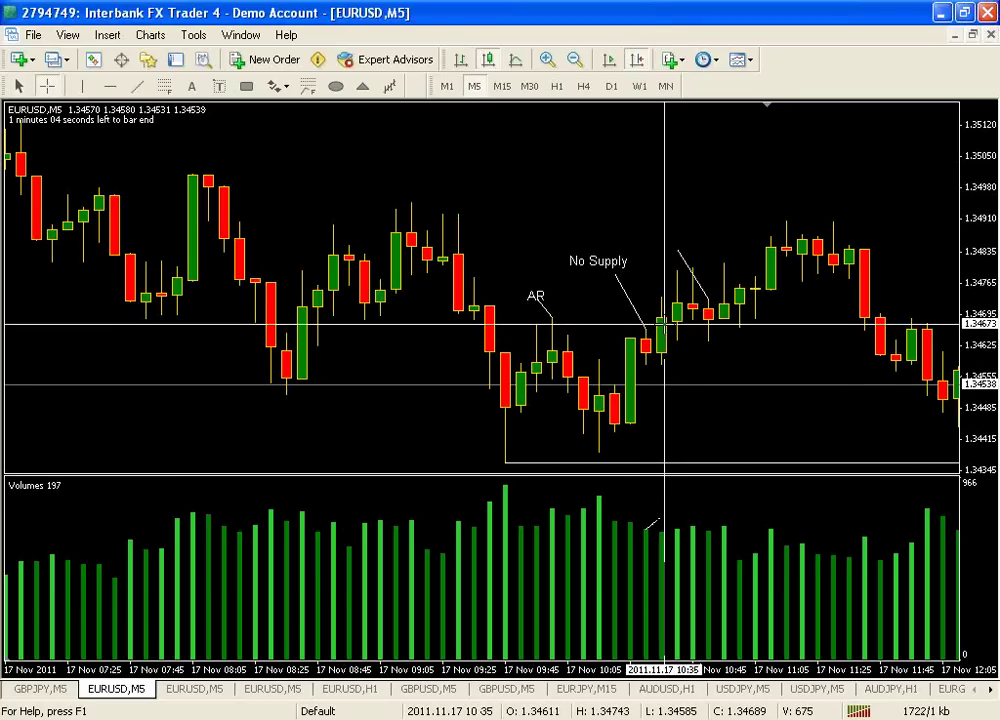
middle_click(663, 326)
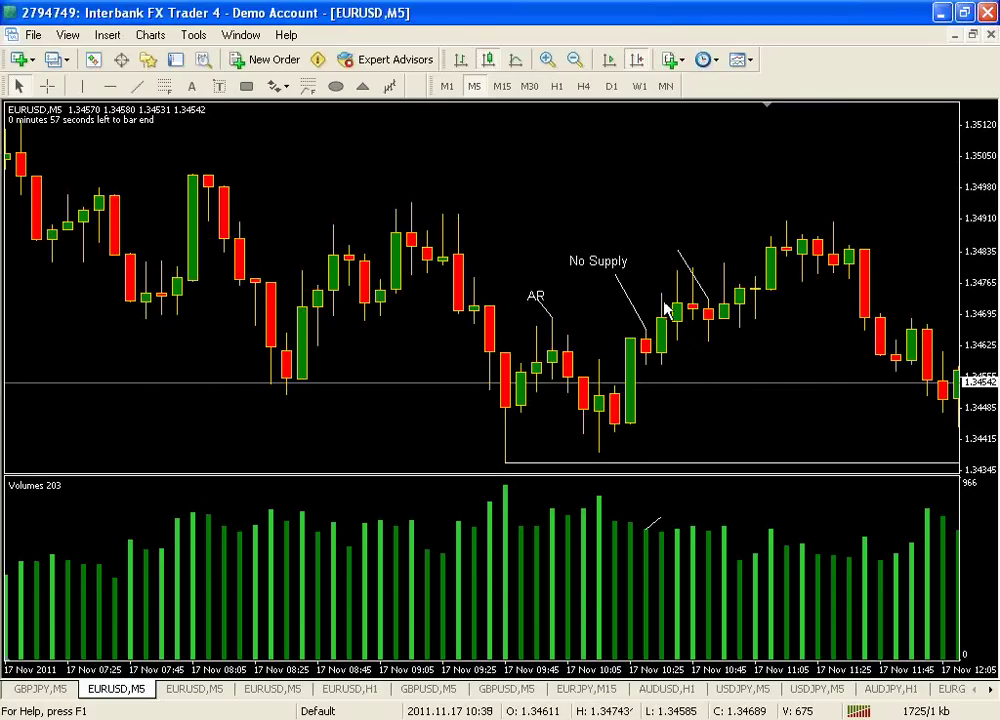
scroll(864, 397, down, 1)
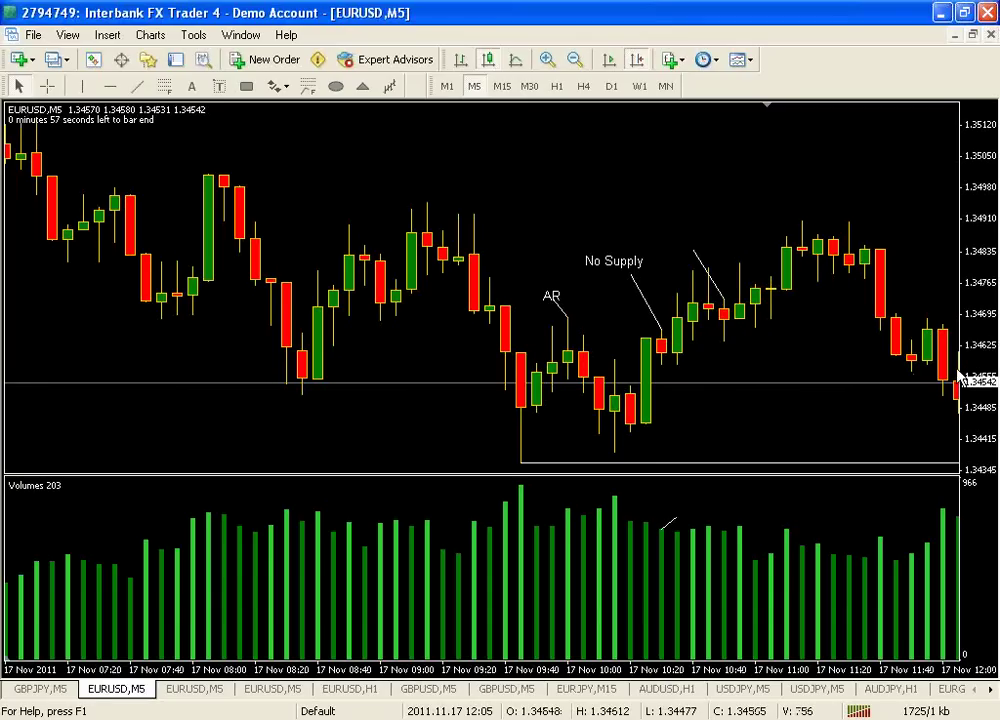
scroll(873, 419, up, 2)
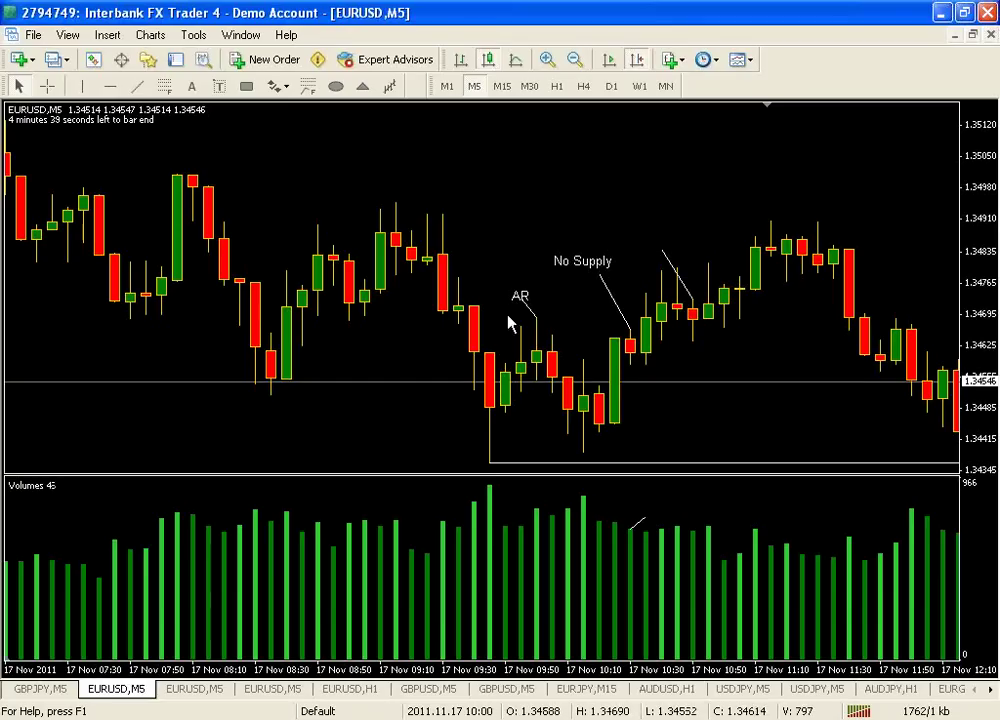
Step: Find the two No Demand candles further along the EURUSD M5 chart and check the 17:15 one against its volume bar with the crosshair
scroll(833, 431, down, 5)
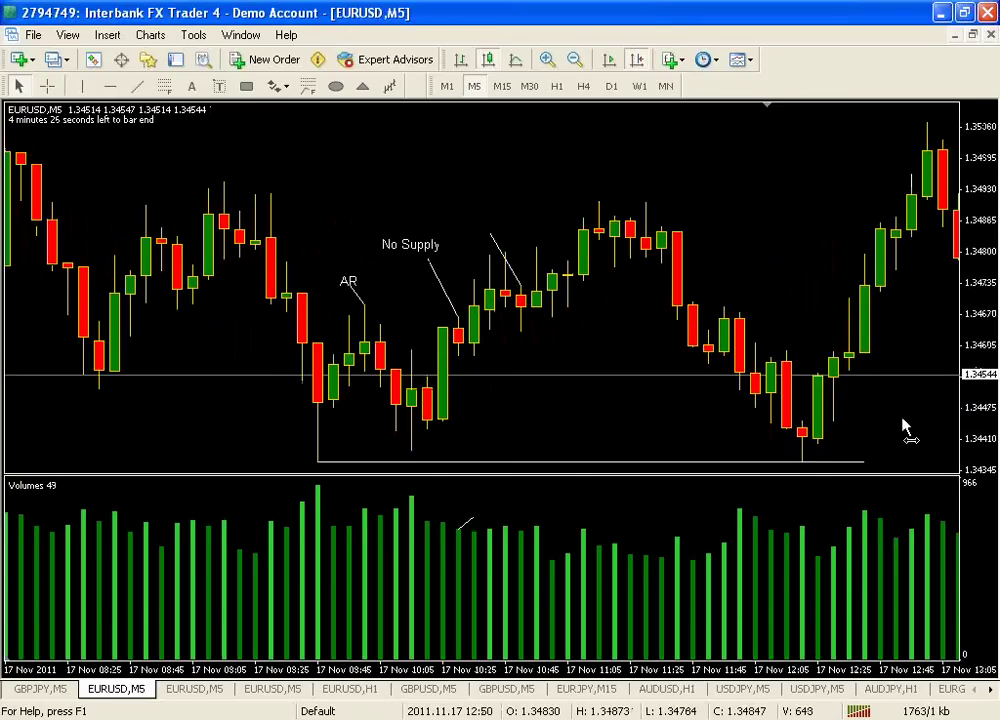
scroll(902, 428, down, 2)
scroll(895, 429, down, 5)
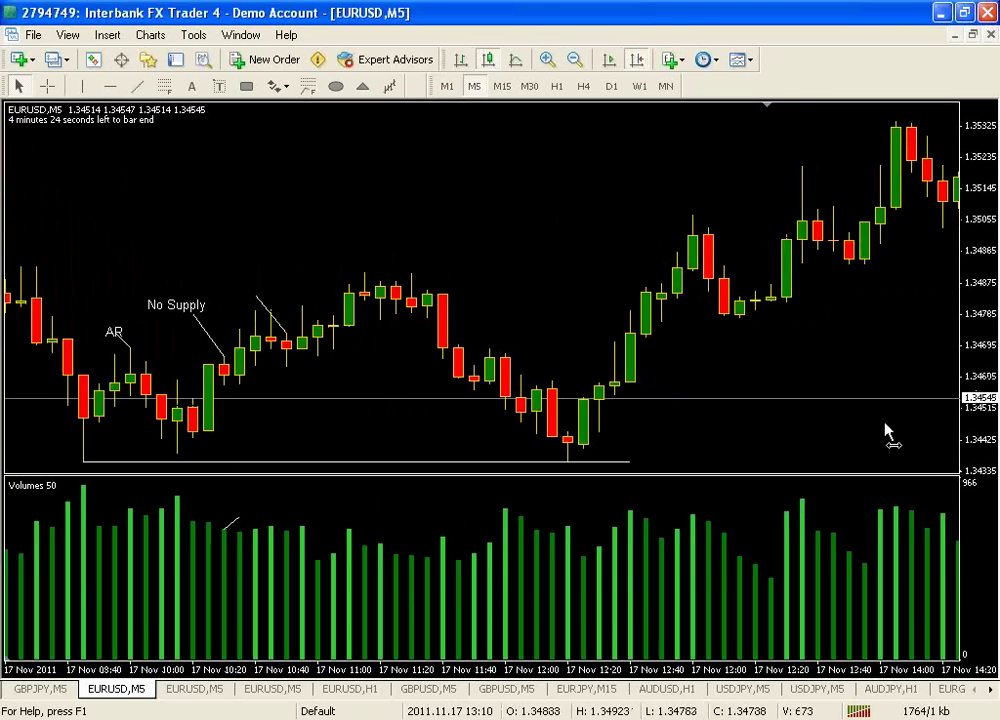
scroll(887, 432, down, 15)
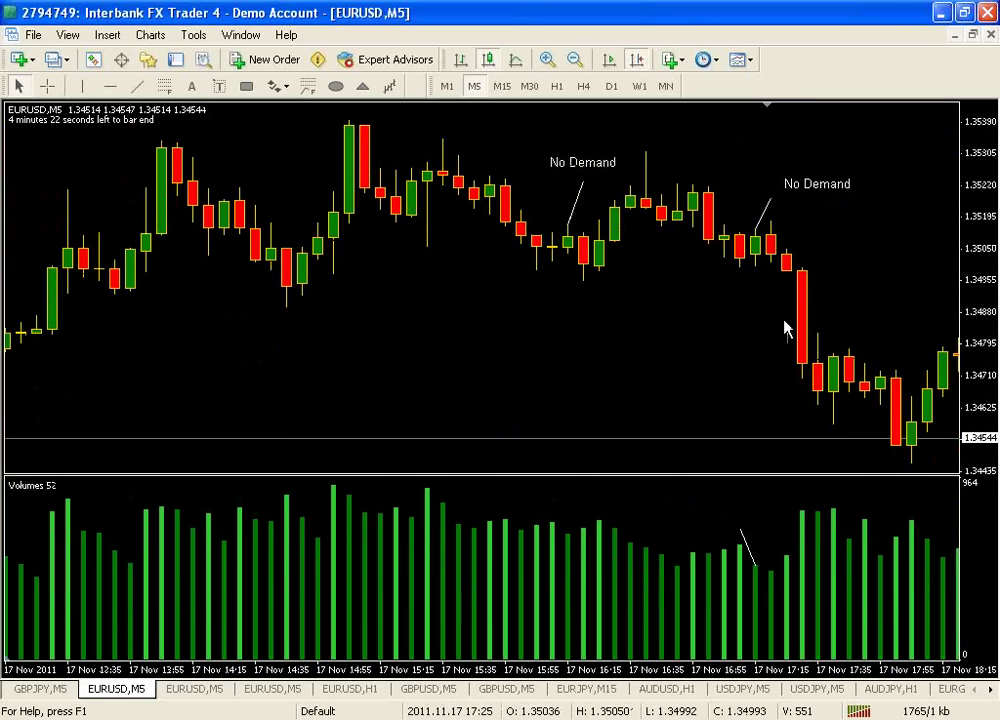
scroll(761, 292, down, 3)
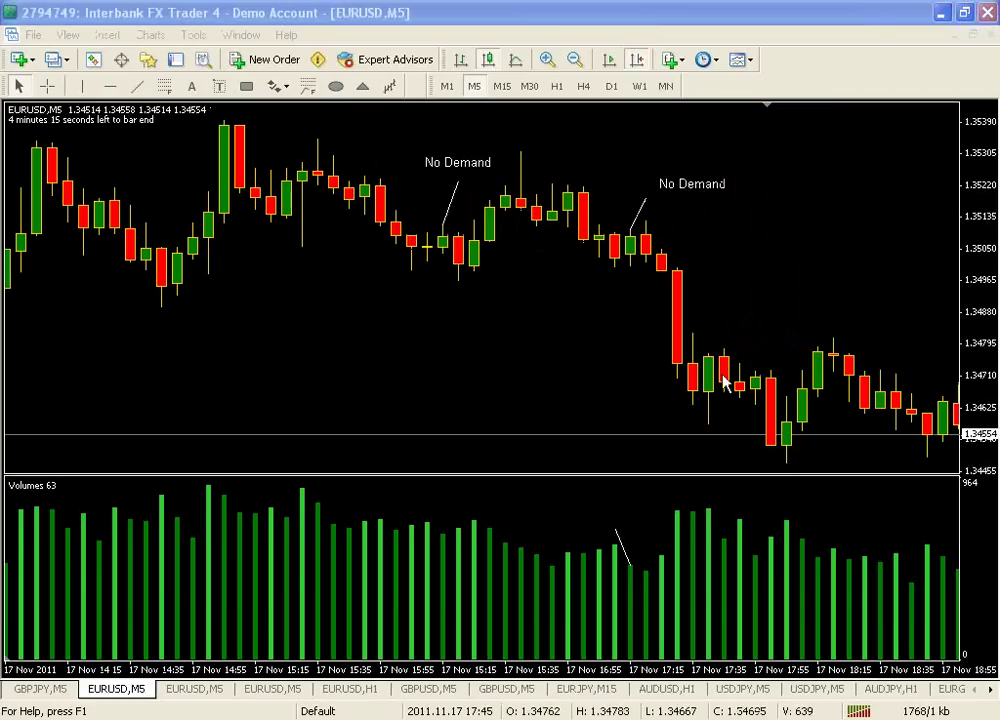
middle_click(641, 276)
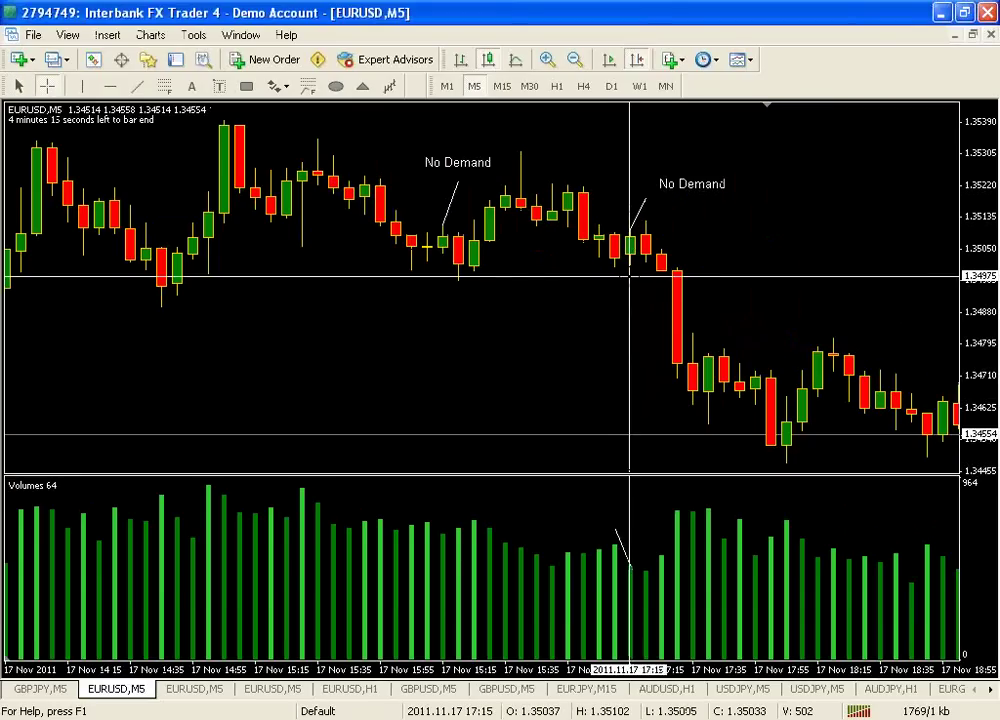
middle_click(443, 276)
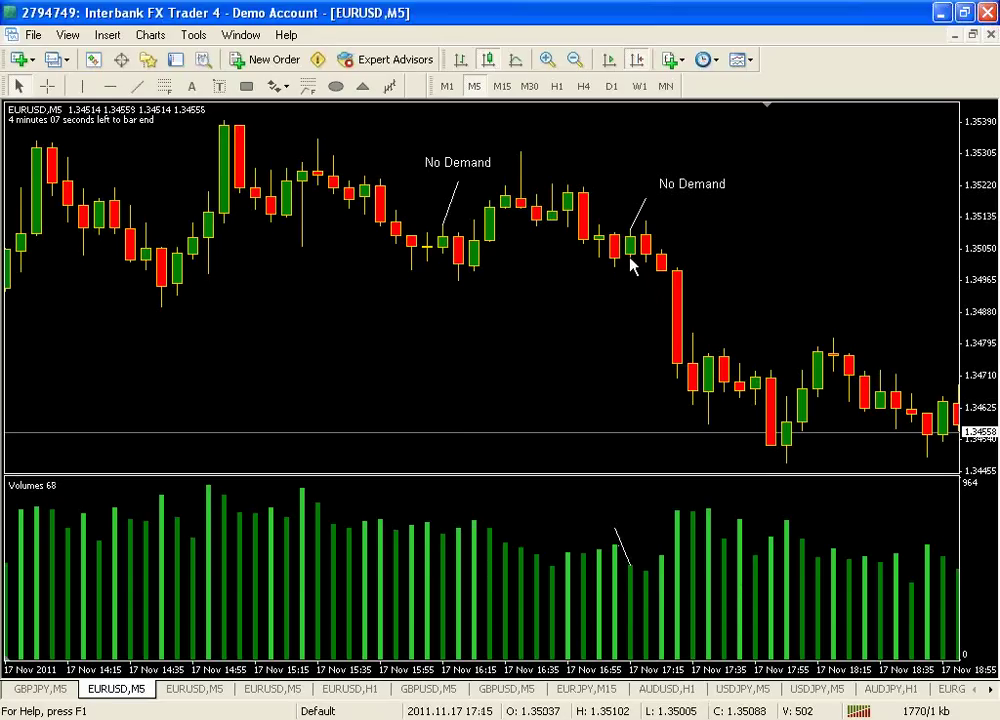
Step: Examine the candles at 17:20 and 17:25 following the second No Demand signal, comparing them with their volume bars using the crosshair
mouse_move(631, 243)
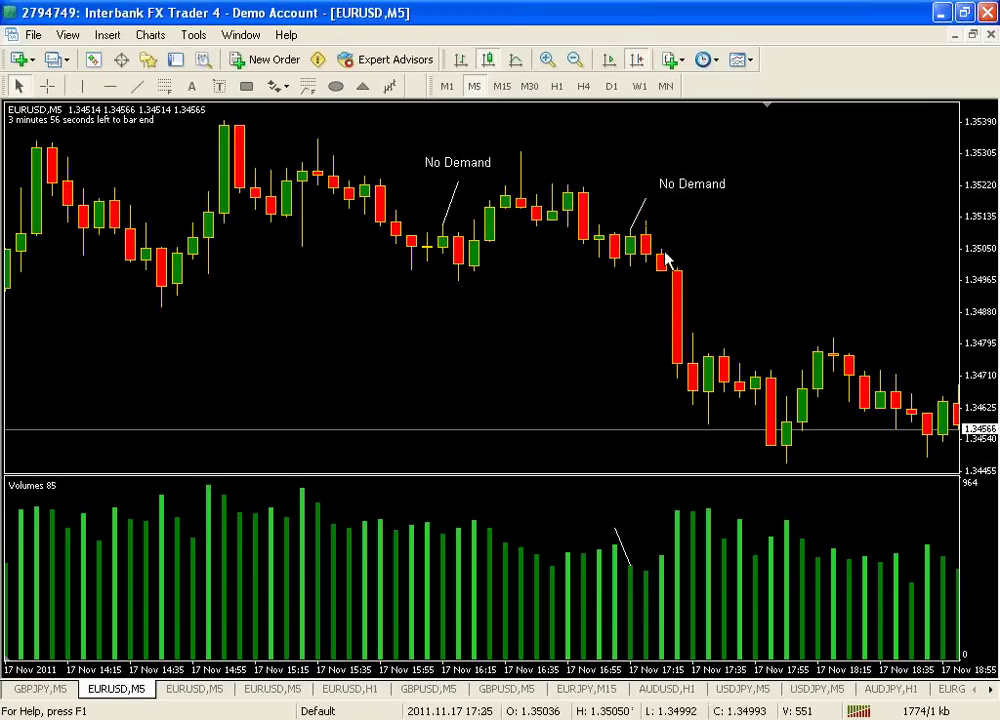
middle_click(646, 263)
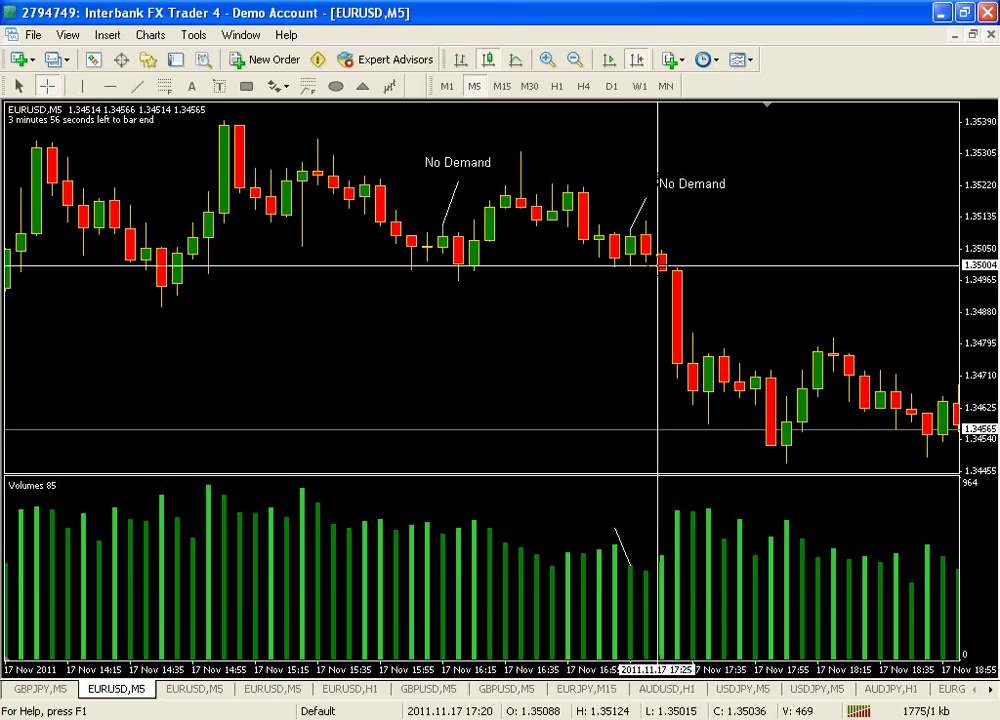
middle_click(662, 278)
mouse_move(662, 278)
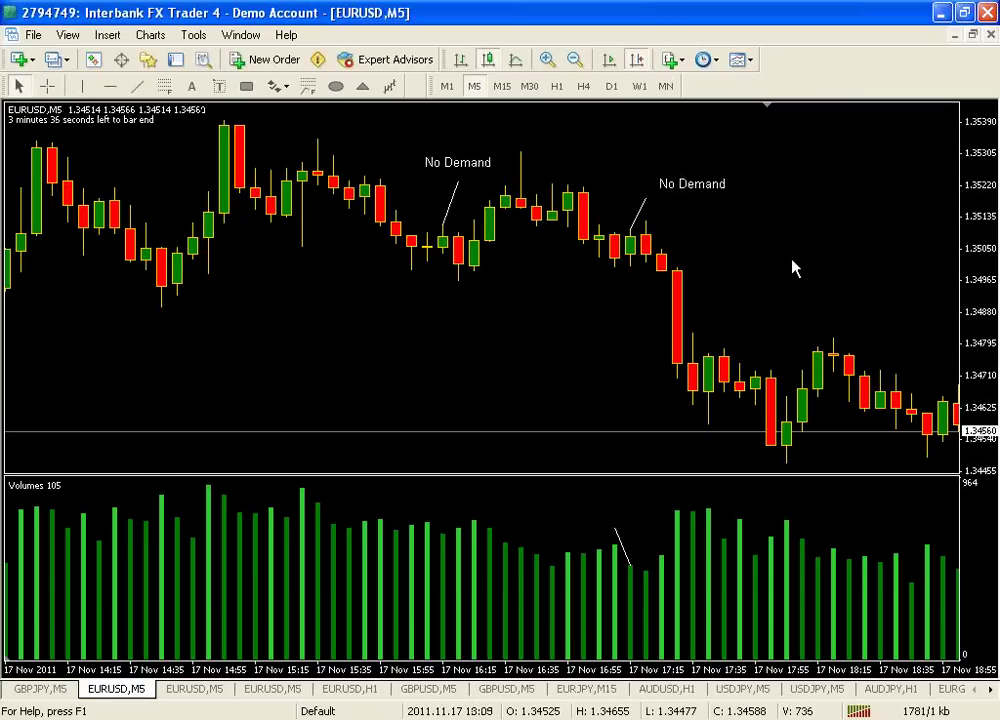
scroll(795, 268, up, 2)
scroll(795, 268, up, 1)
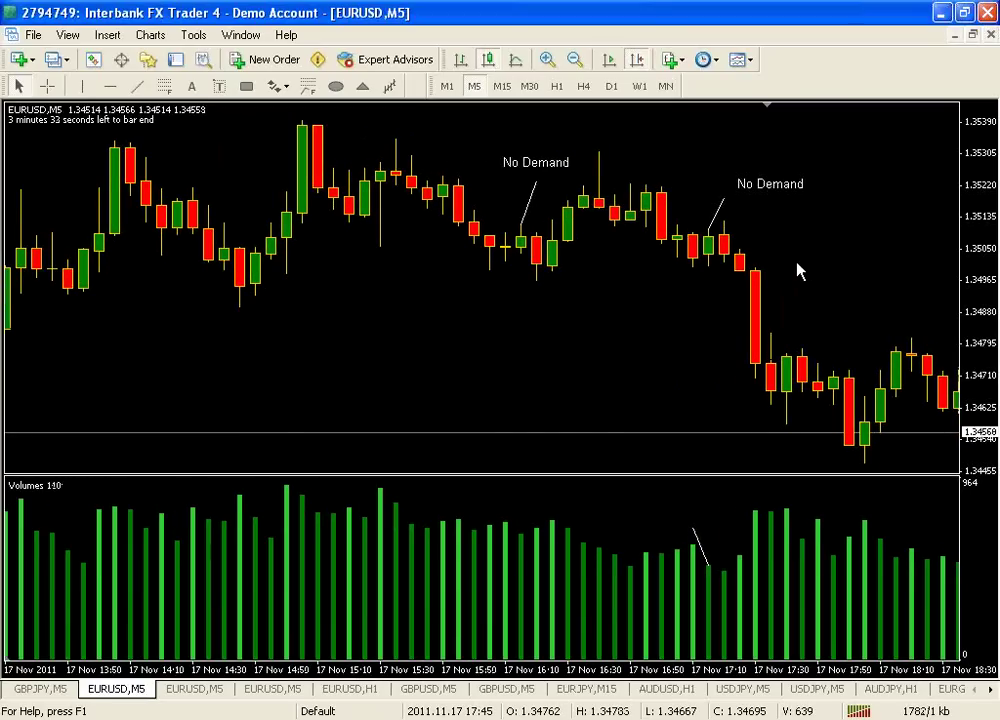
Step: Examine the 16:15 No Demand candle and the 16:20 candle after it against their volume bars and the earlier highs, using the crosshair
scroll(862, 276, up, 3)
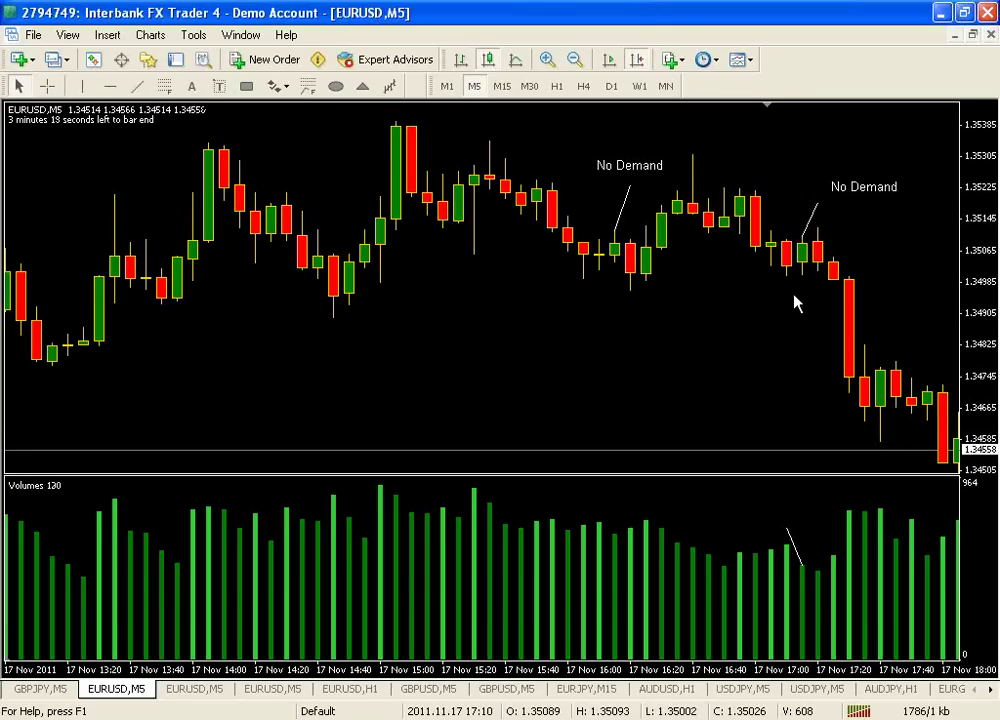
middle_click(600, 324)
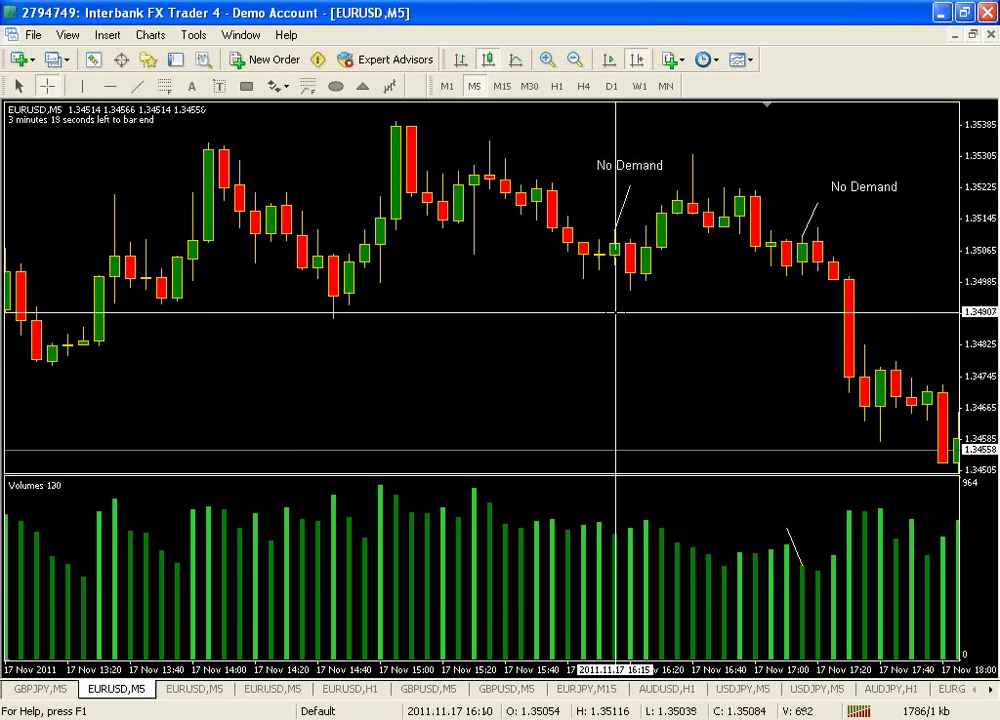
middle_click(615, 313)
drag(641, 319, 562, 296)
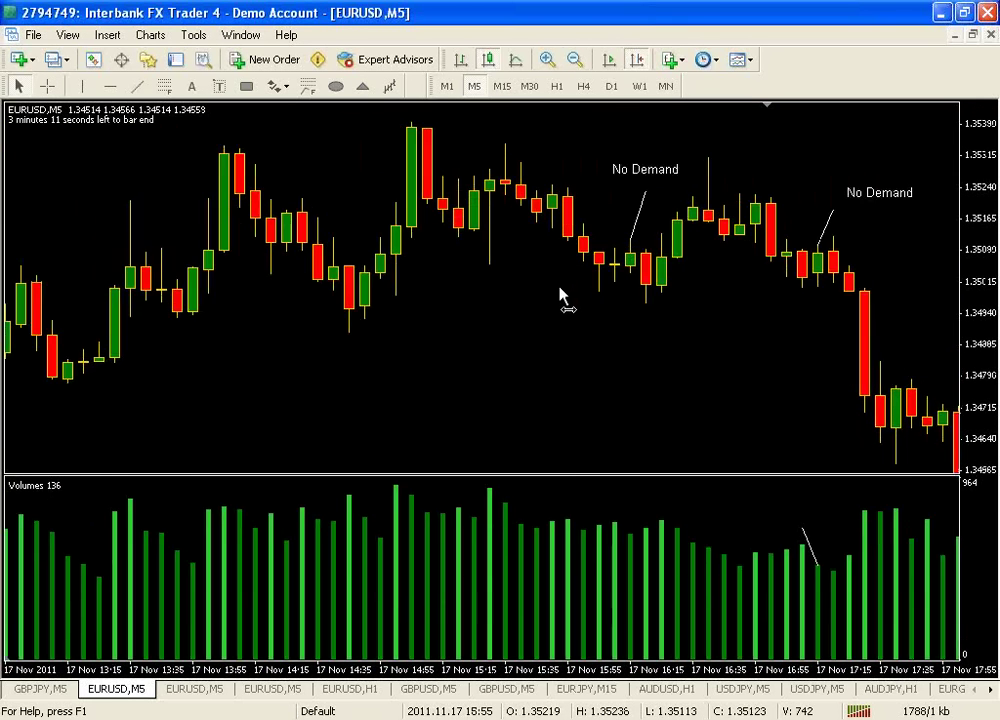
middle_click(620, 296)
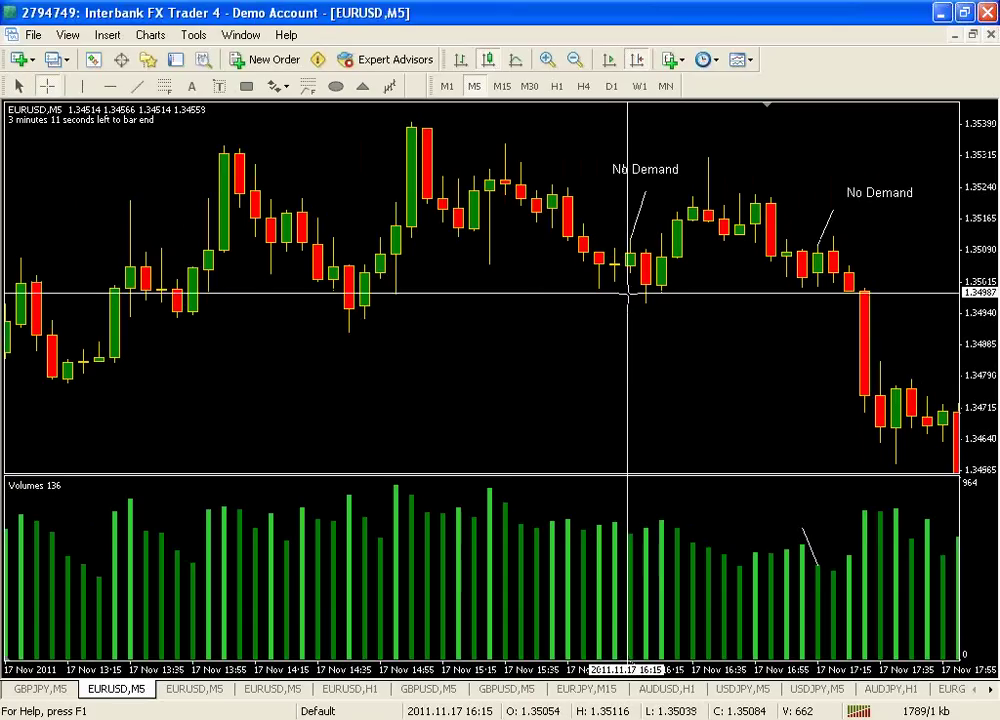
middle_click(643, 294)
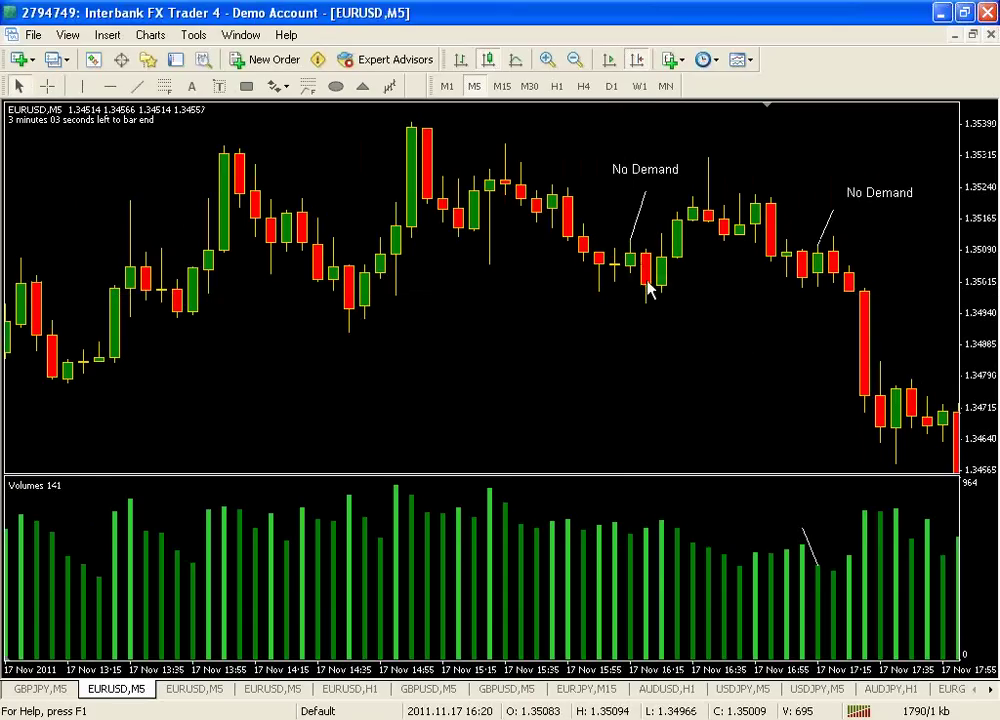
mouse_move(645, 289)
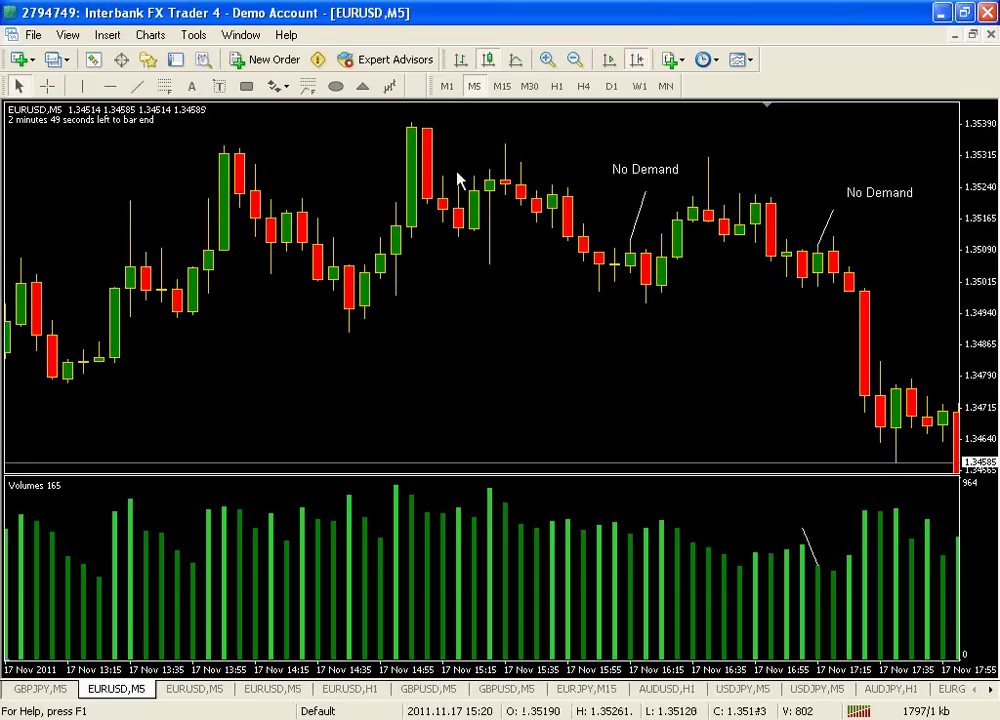
middle_click(318, 150)
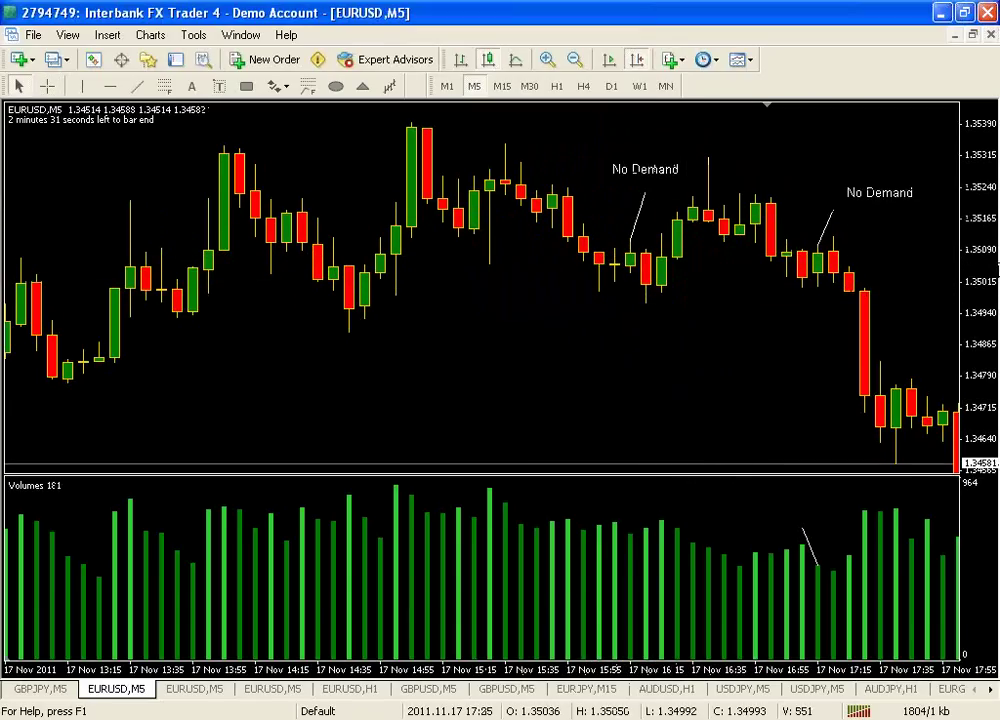
Step: Draw a horizontal line across the chart just above the highest candle before the first No Demand signal, at about 1.35413
drag(960, 263, 990, 288)
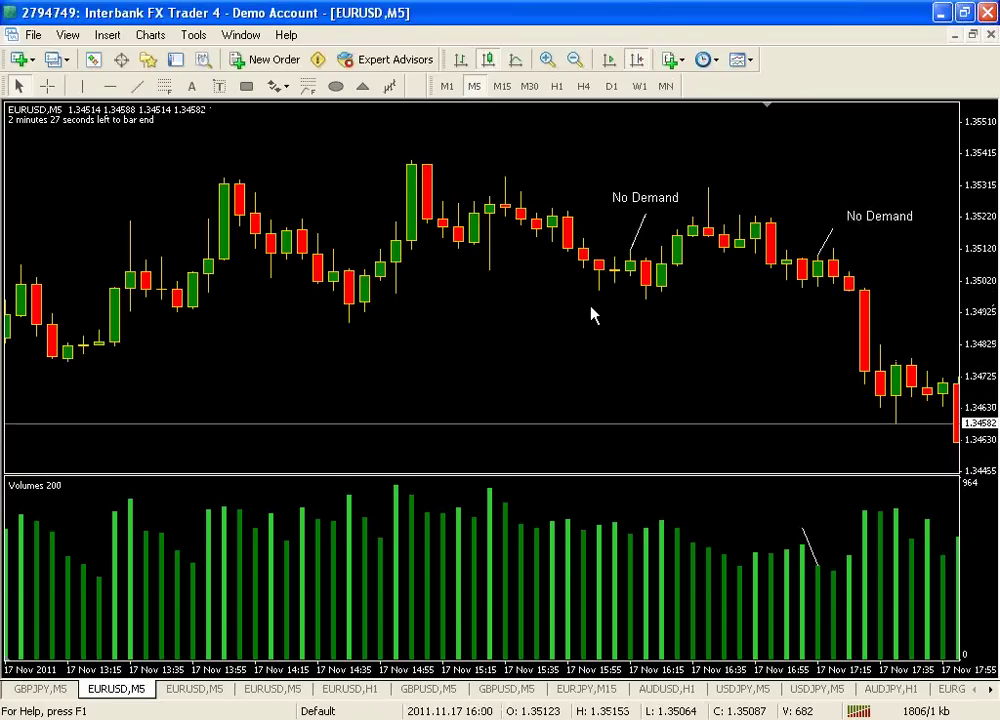
scroll(300, 320, up, 5)
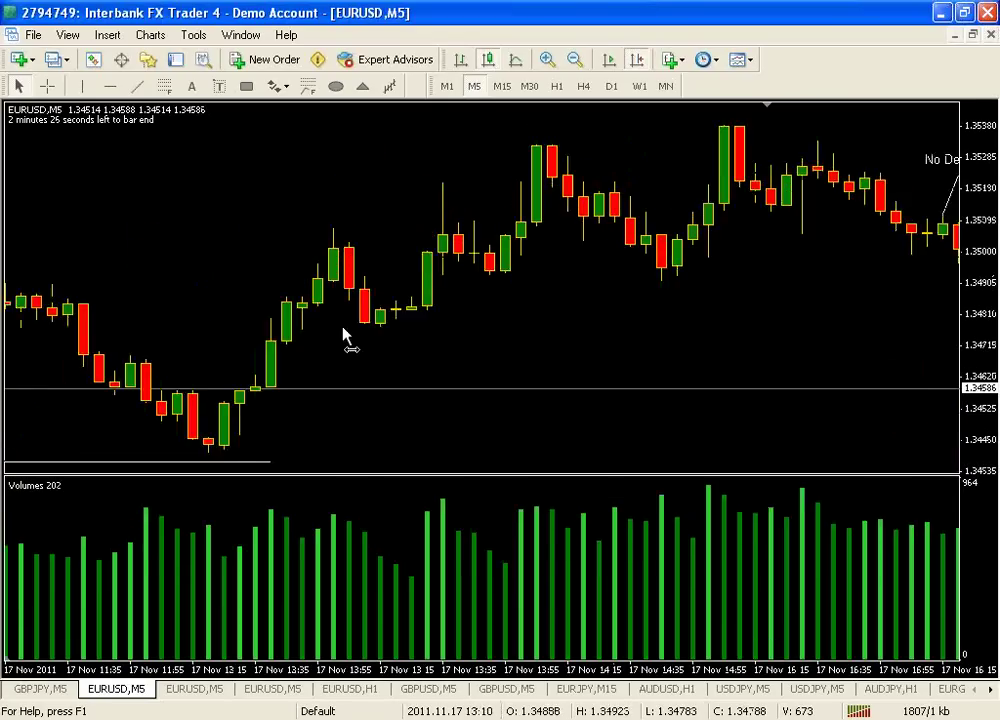
scroll(886, 253, down, 5)
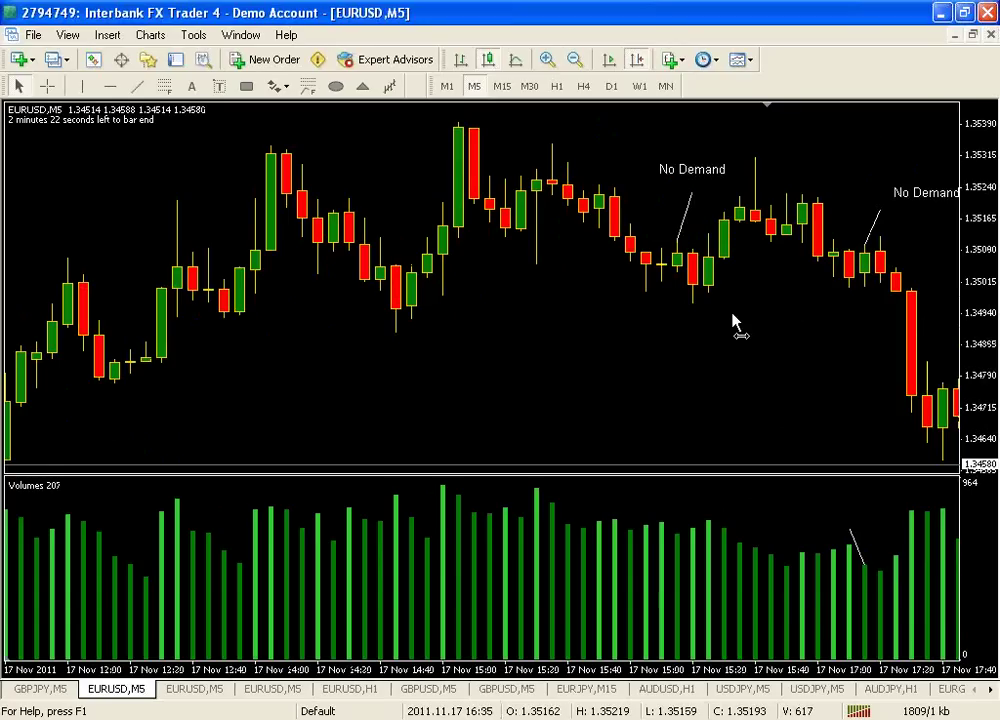
drag(975, 261, 886, 239)
click(109, 87)
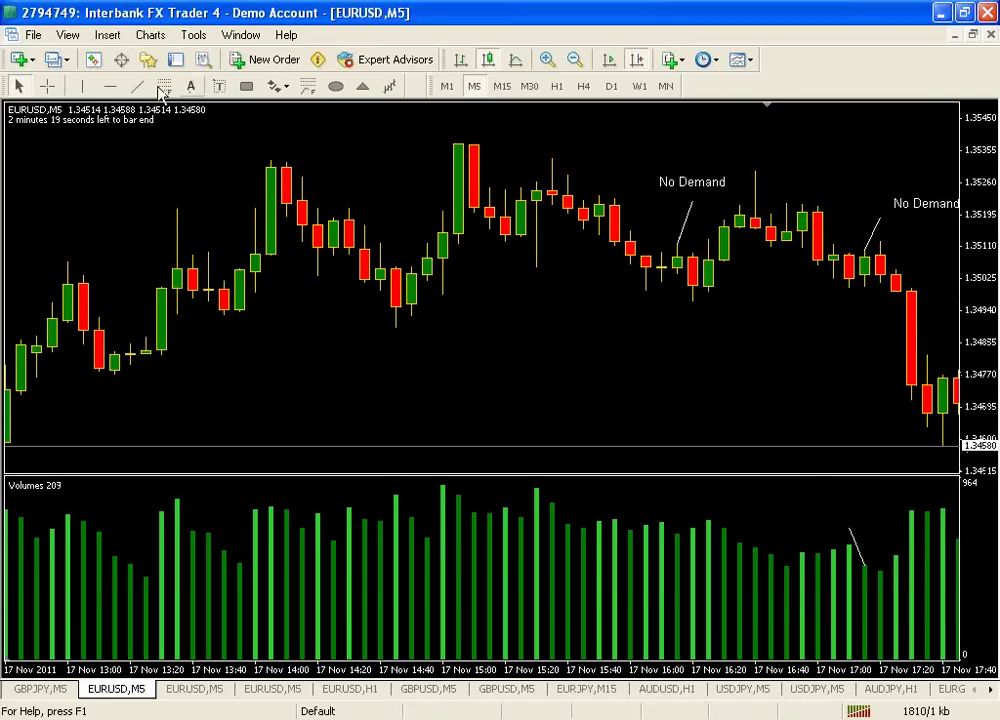
click(603, 147)
drag(603, 147, 609, 134)
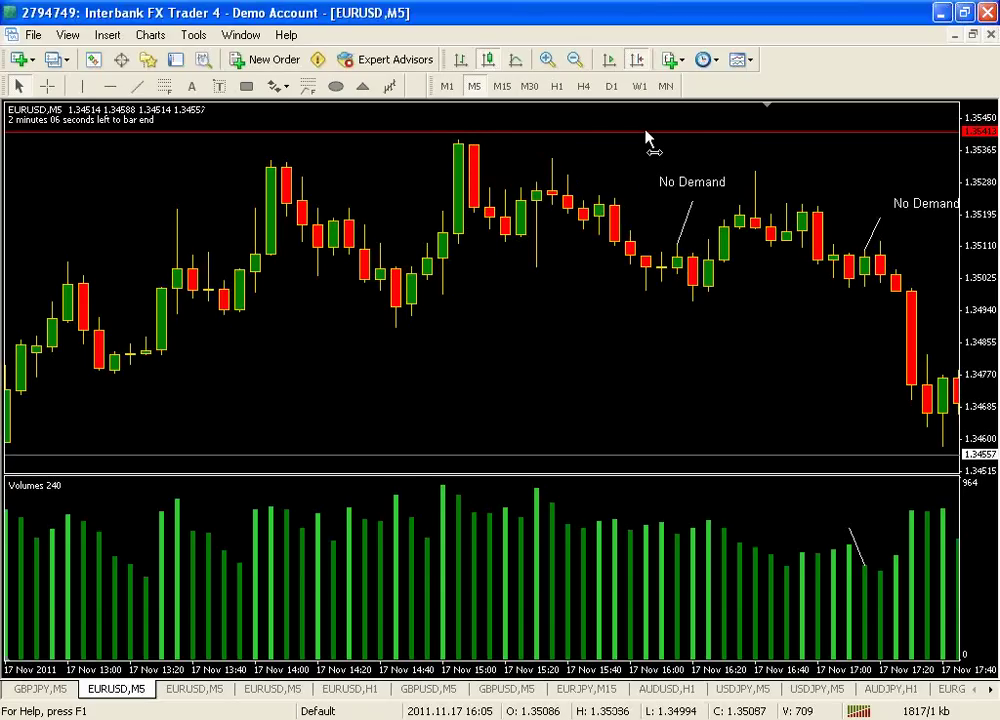
Step: Shift the horizontal line down through the earlier swing highs, and return it to just above the chart's highest candle at about 1.35439
scroll(700, 195, down, 3)
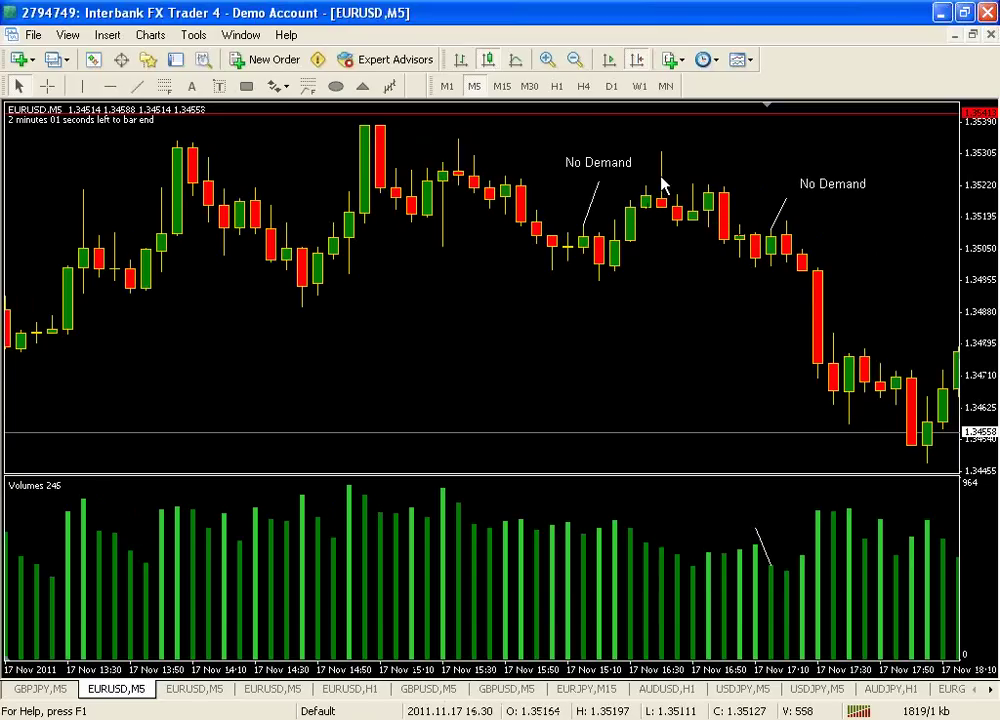
drag(968, 240, 969, 265)
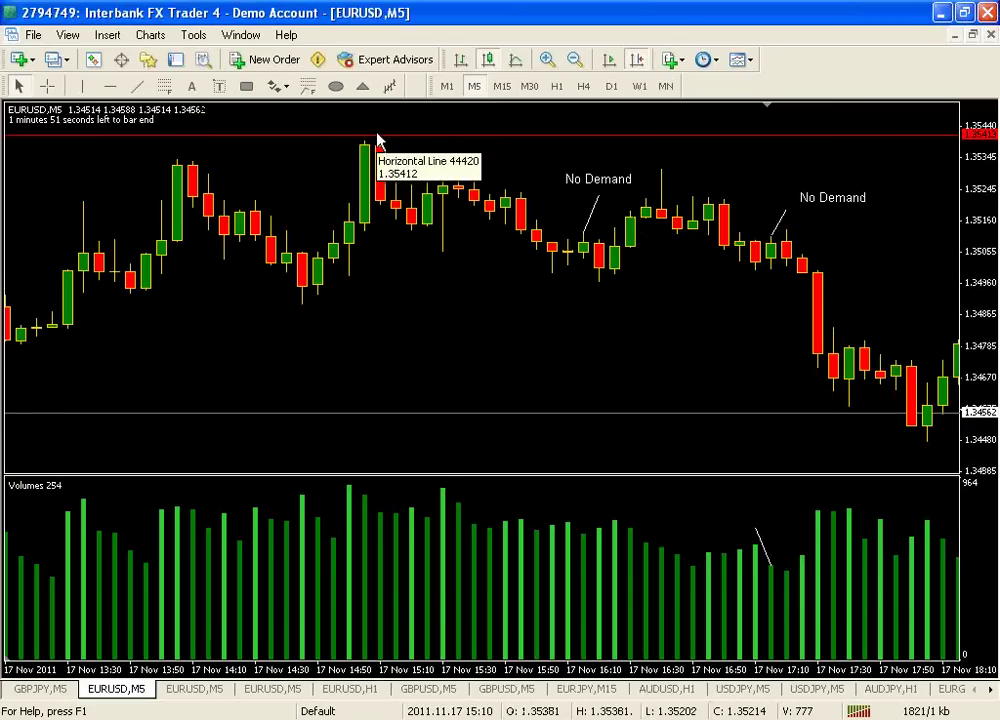
drag(397, 141, 613, 137)
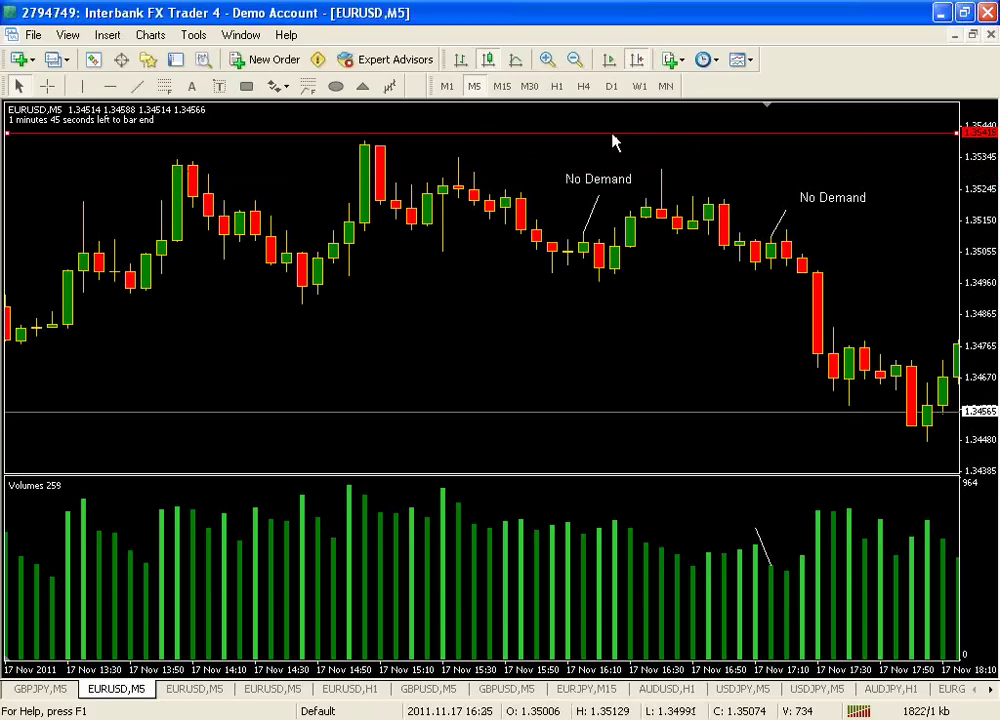
drag(612, 133, 615, 165)
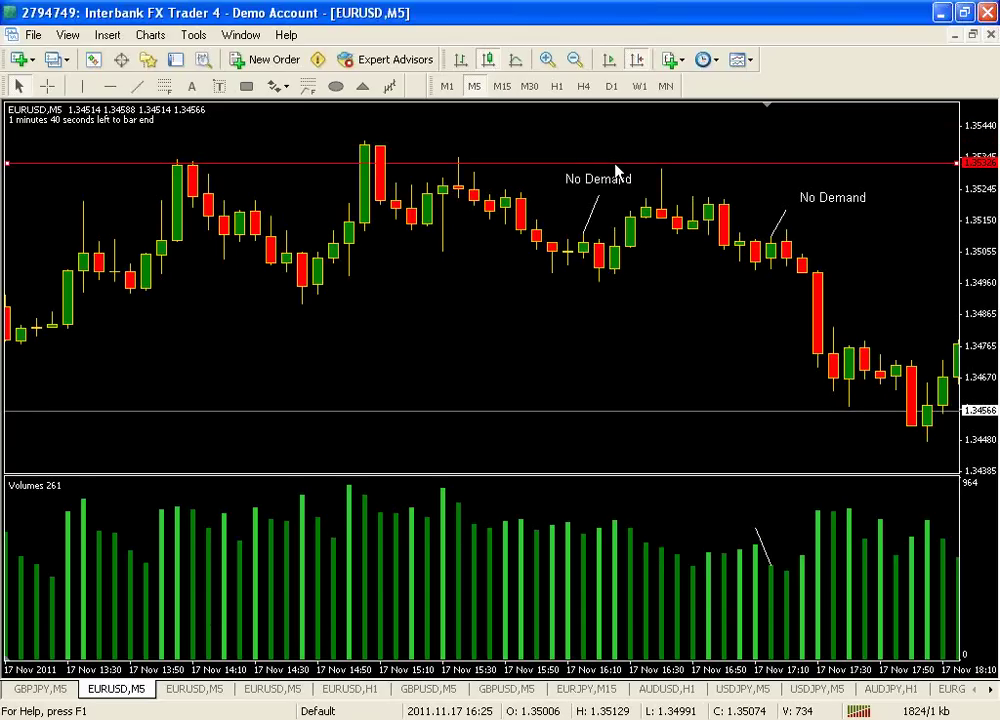
drag(618, 174, 627, 135)
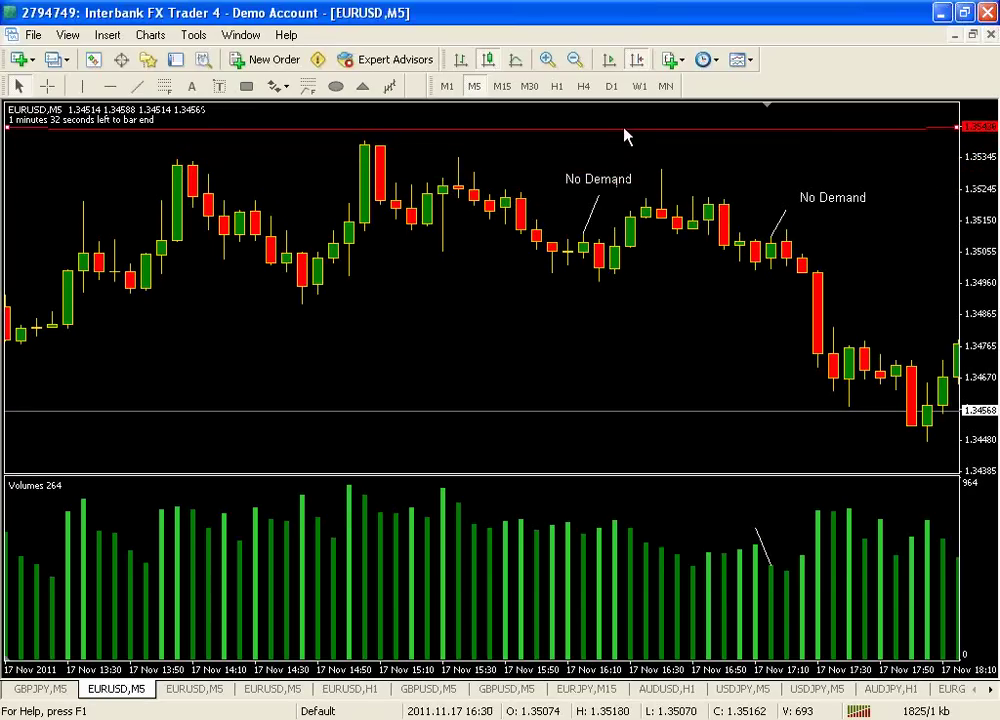
Step: Compare both No Demand candles, at 16:15 and 17:15, with the candles that follow them and their volume bars, using the crosshair
scroll(708, 297, down, 3)
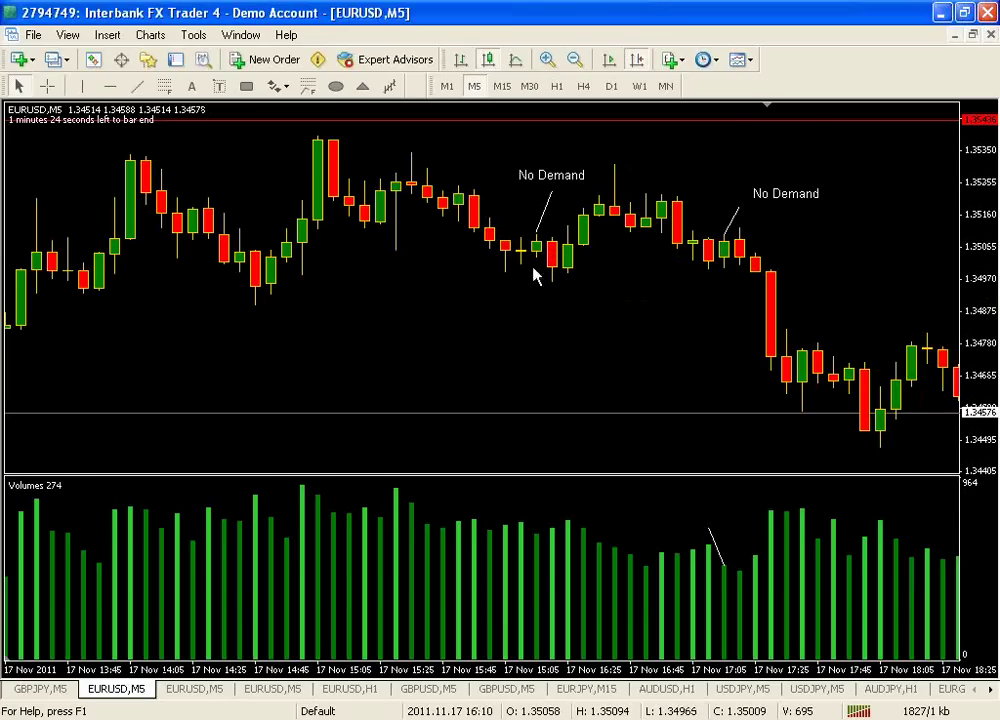
scroll(647, 290, down, 1)
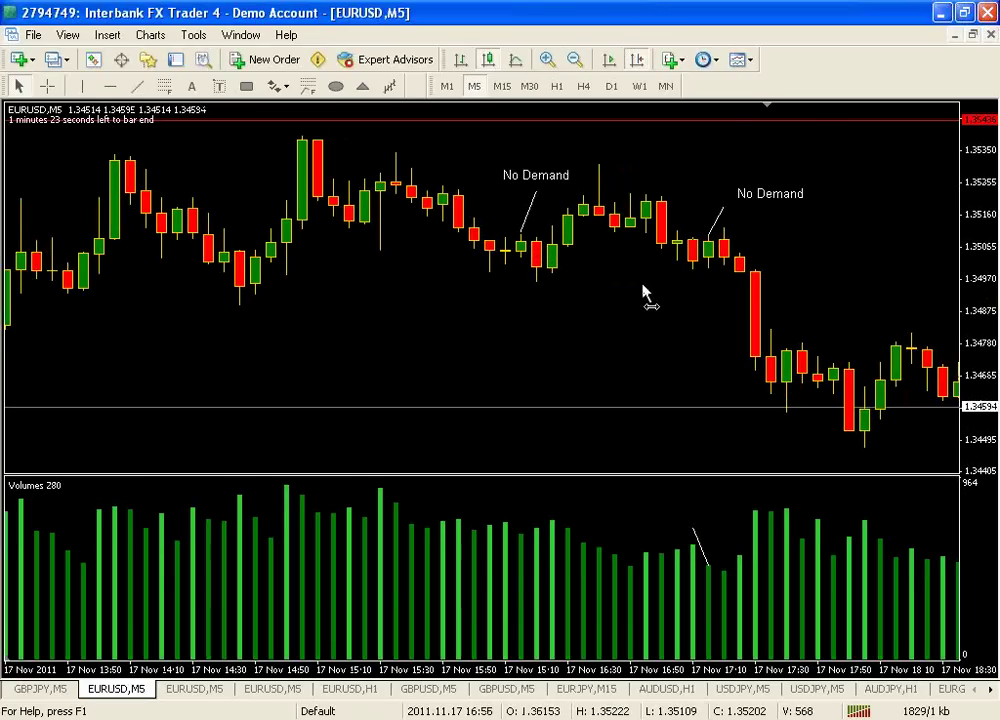
middle_click(707, 272)
click(707, 258)
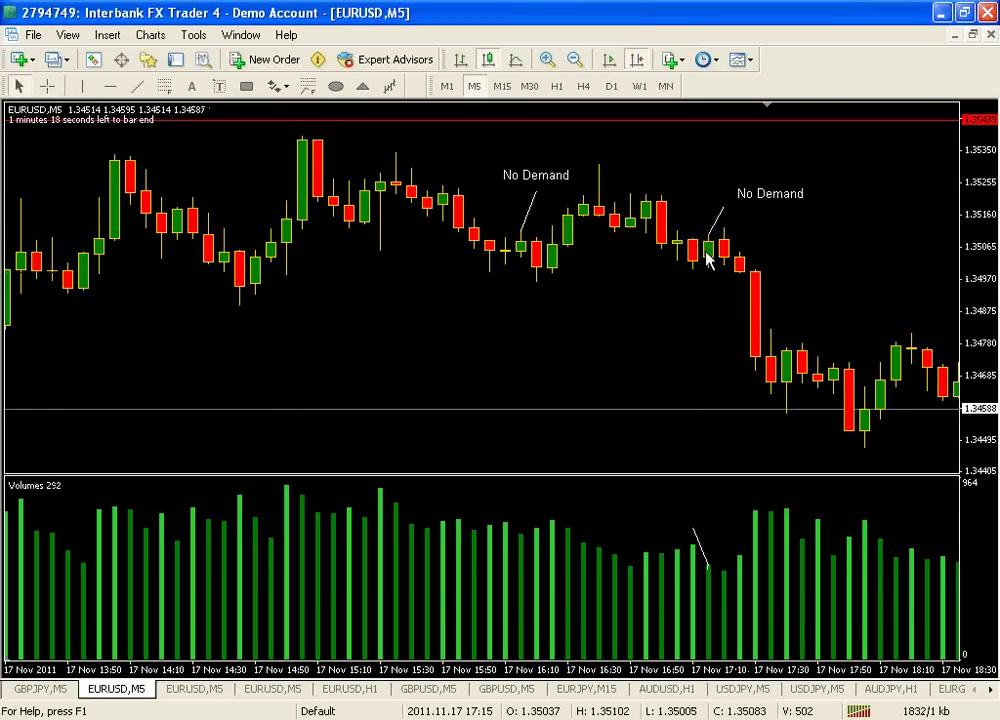
scroll(693, 329, up, 3)
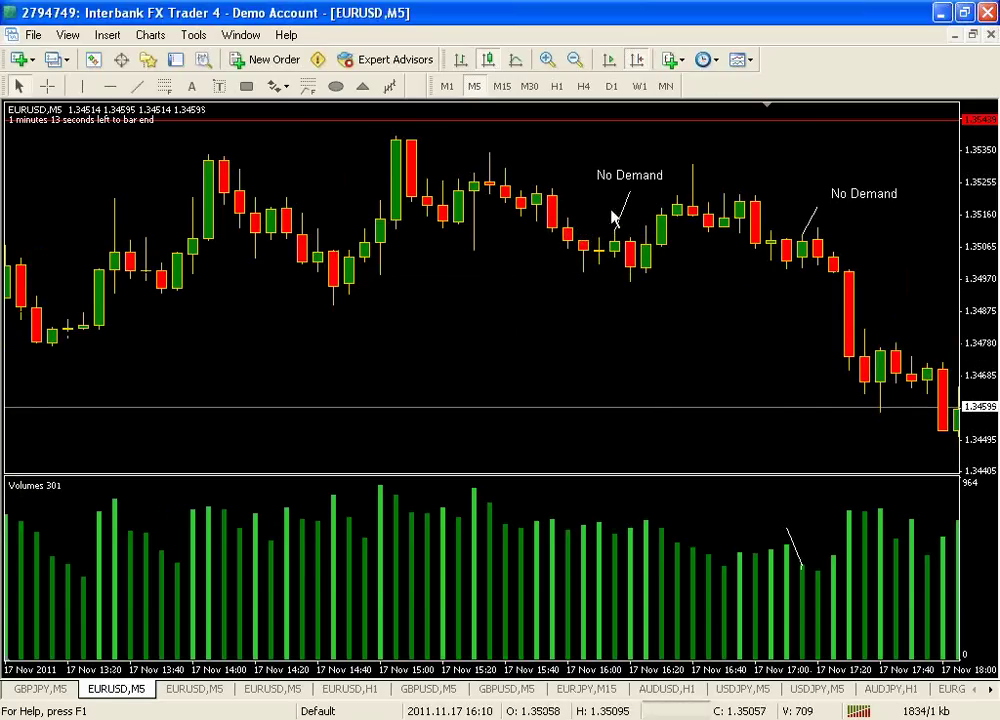
scroll(805, 278, down, 5)
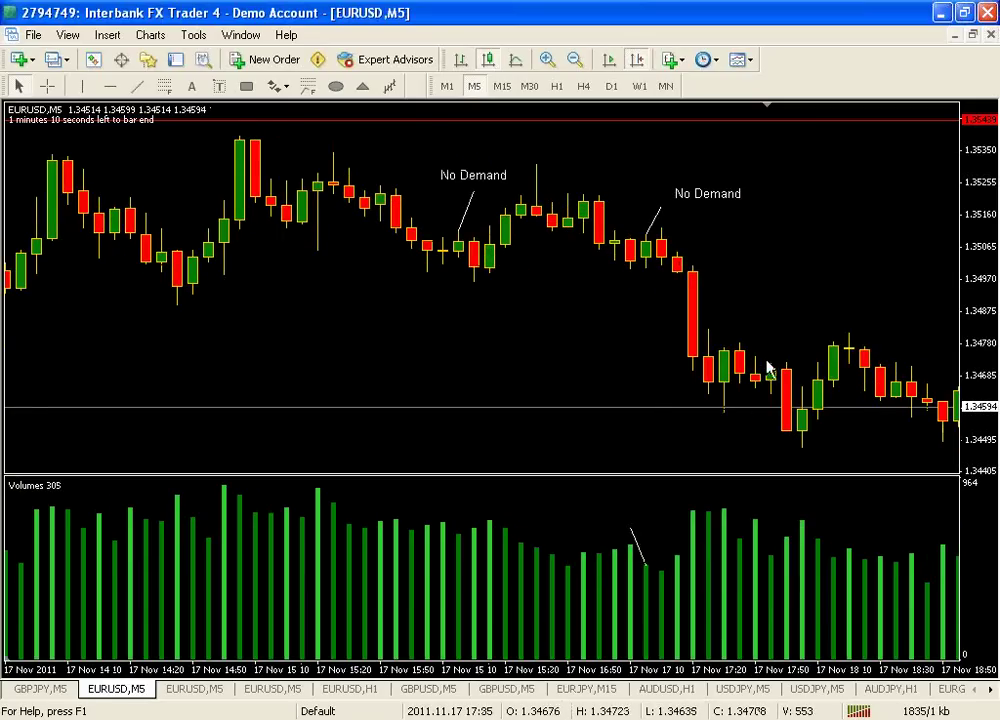
middle_click(634, 288)
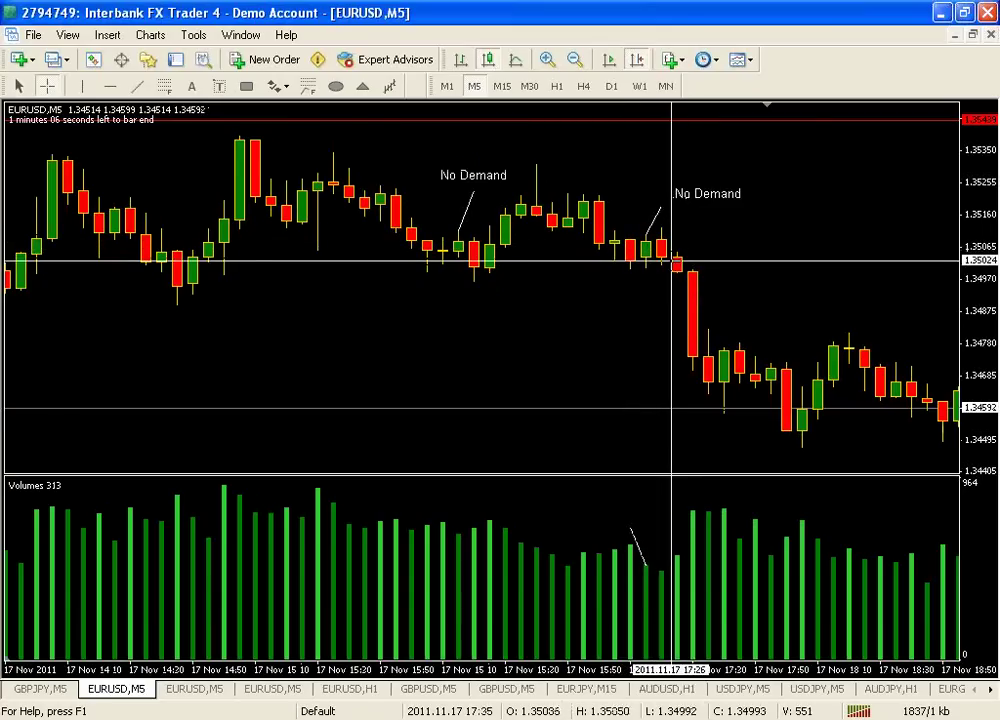
middle_click(463, 258)
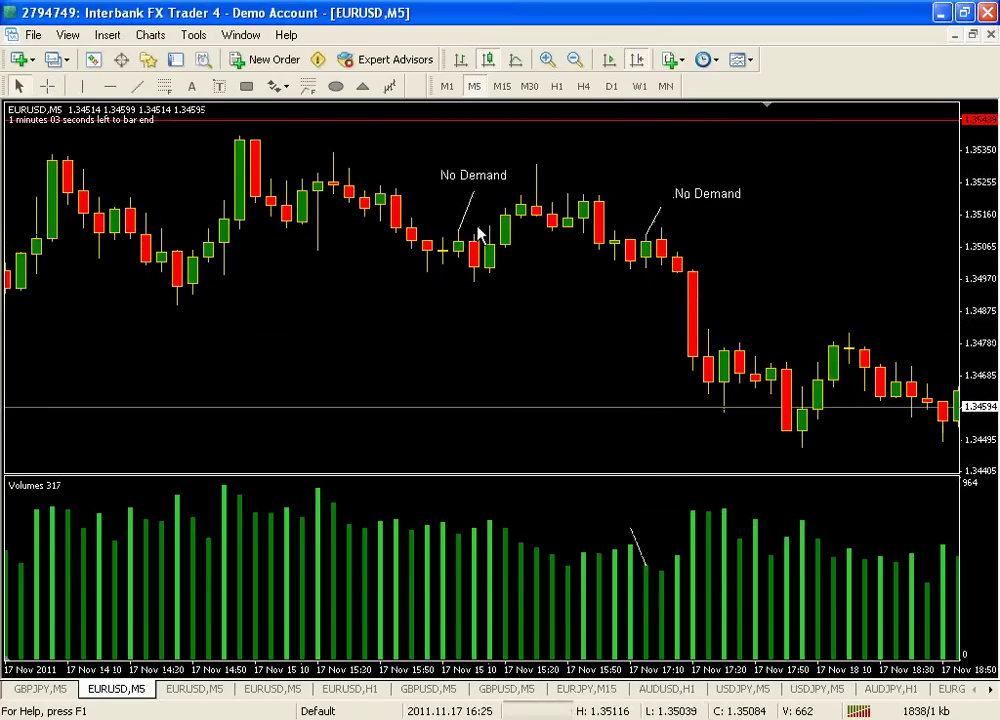
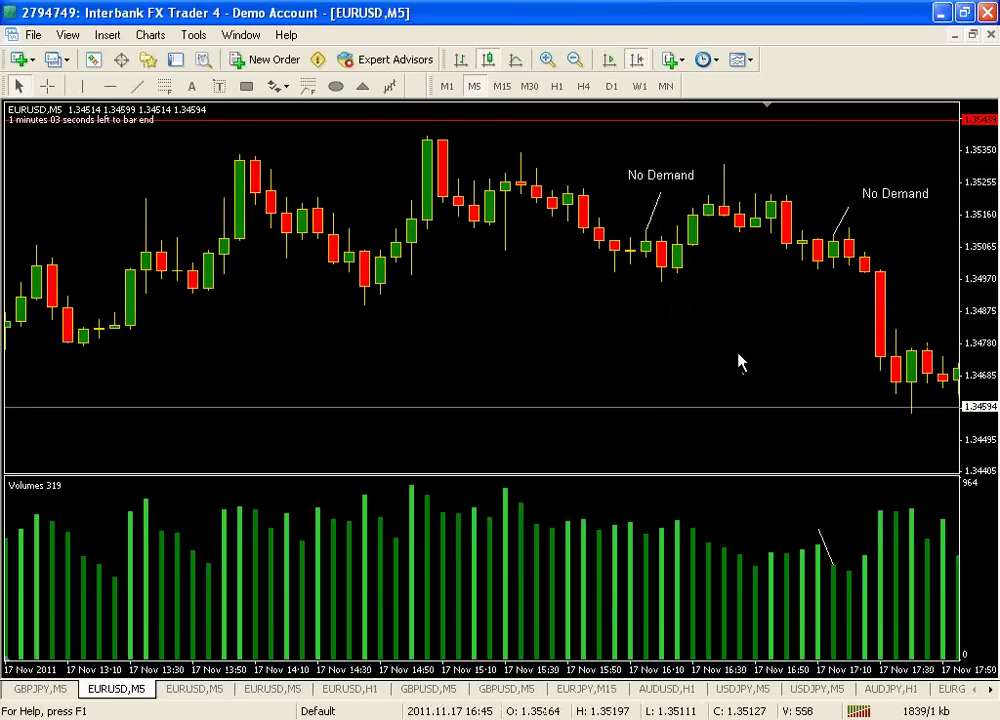
Step: Draw a short slanted trendline from the low of the 15:30 candle's long lower wick, and check that candle's volume bar with the crosshair
click(138, 86)
drag(506, 252, 490, 270)
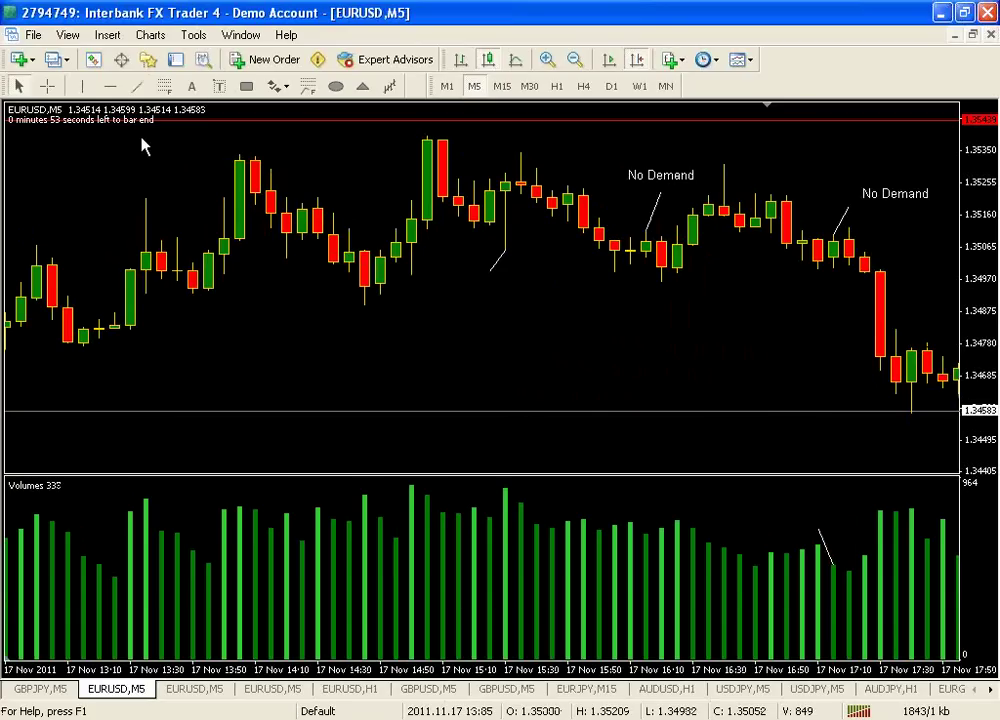
middle_click(505, 390)
click(505, 390)
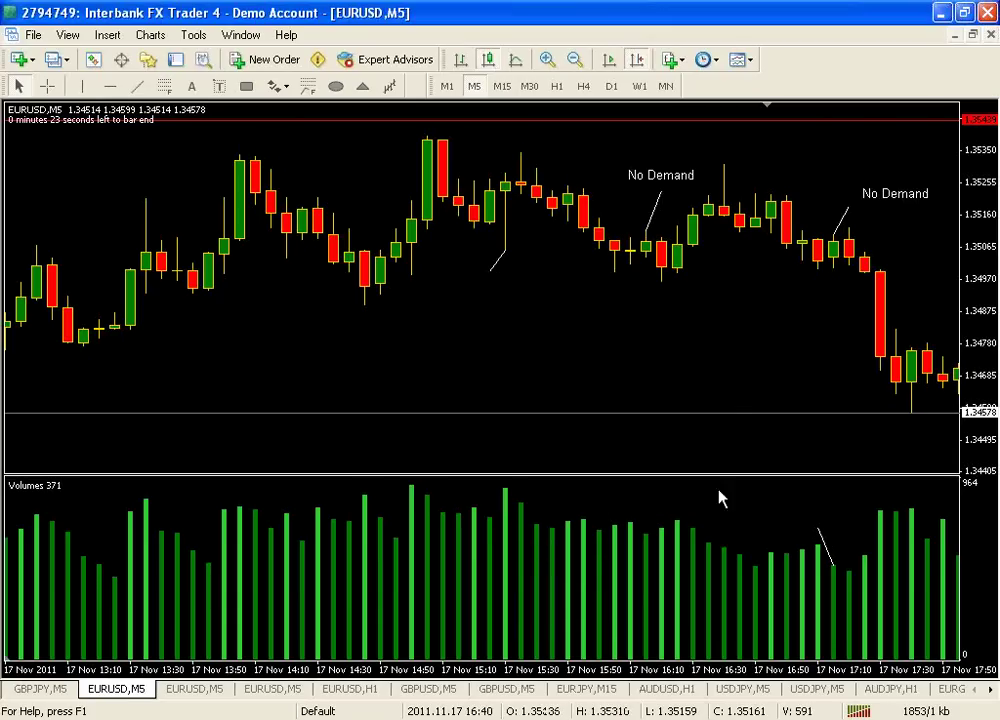
Step: Examine the long-wicked 15:30 candle and the 15:45 and 16:00 candles leading to the first No Demand signal, comparing volume with the crosshair
scroll(731, 380, down, 1)
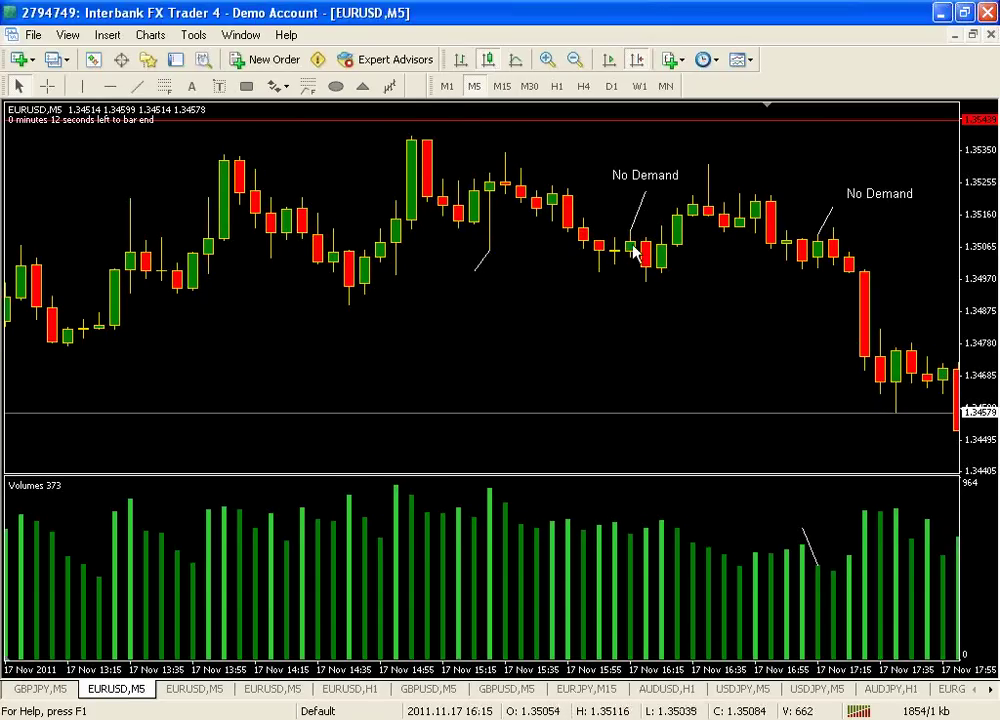
middle_click(530, 259)
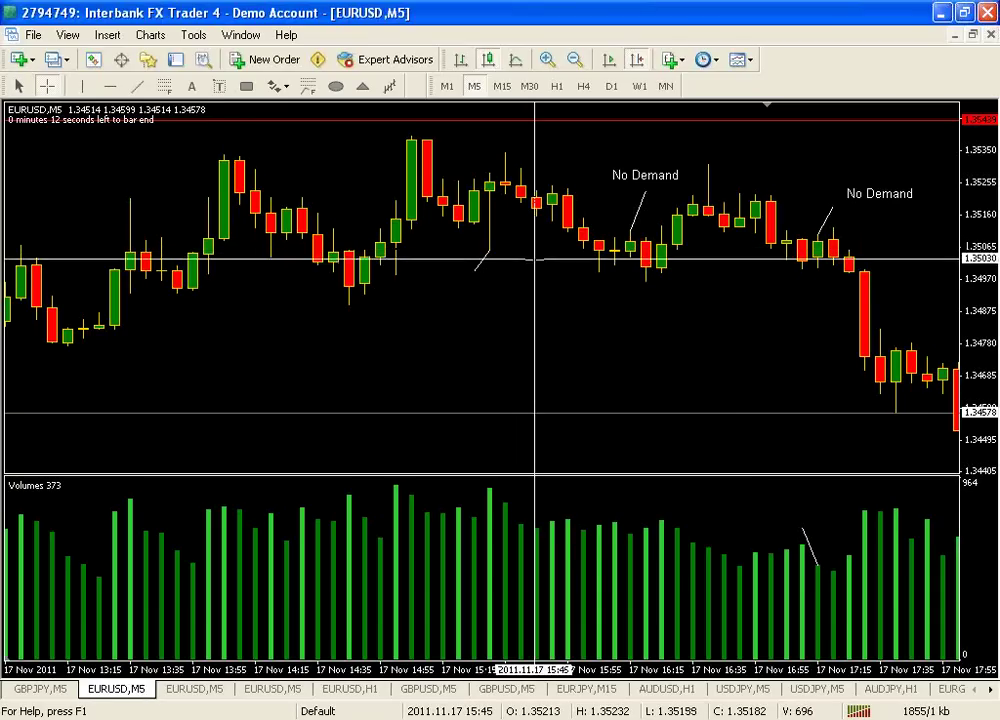
middle_click(541, 282)
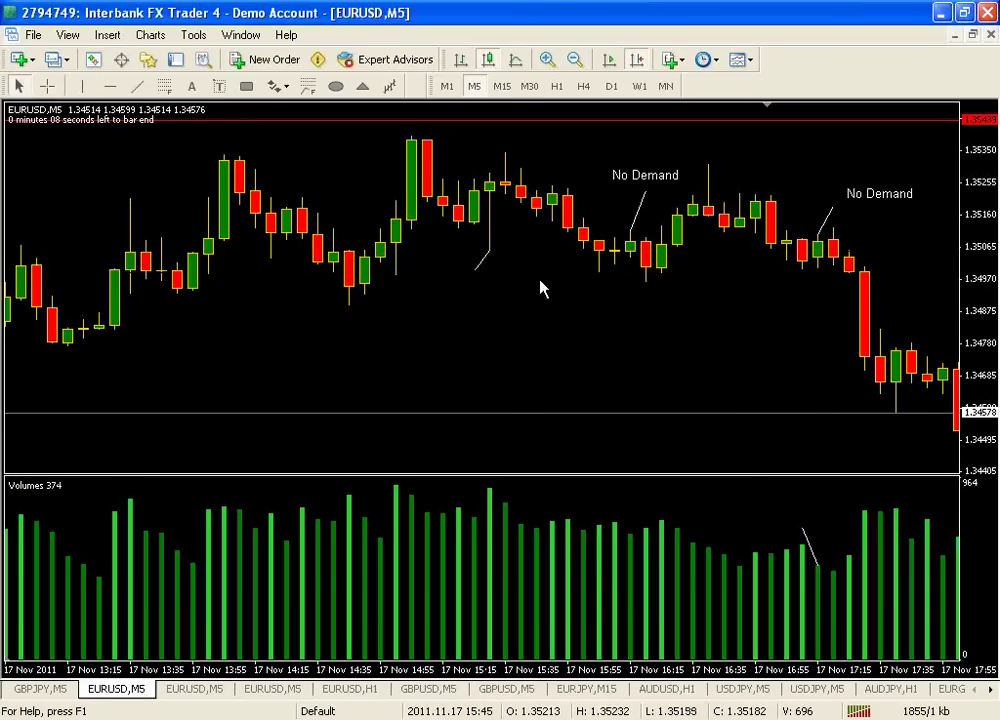
middle_click(487, 245)
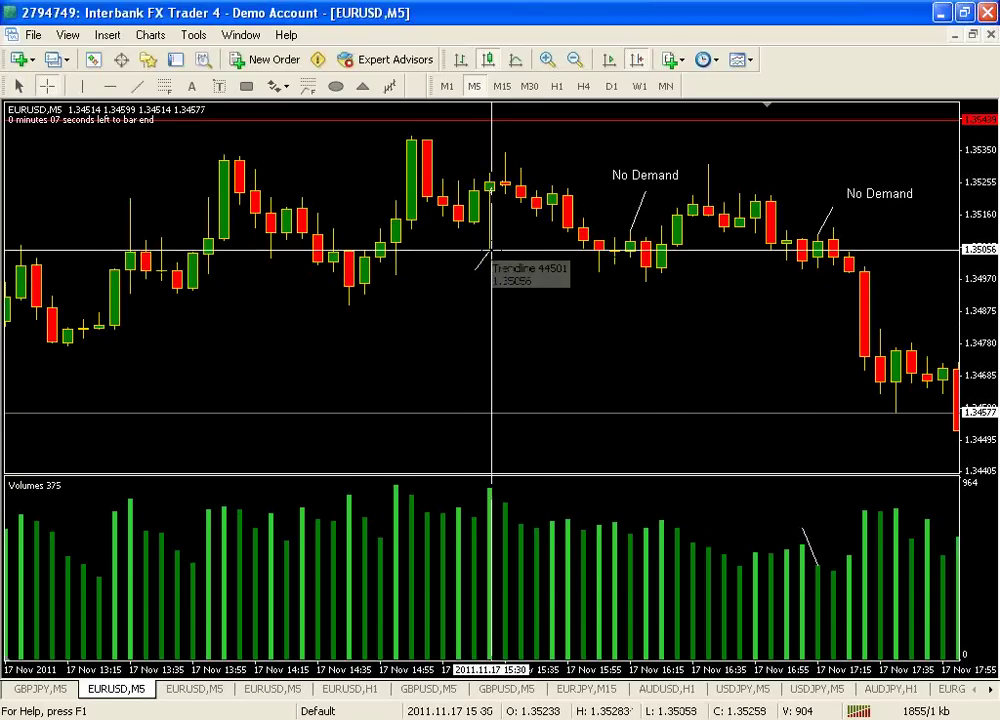
middle_click(495, 252)
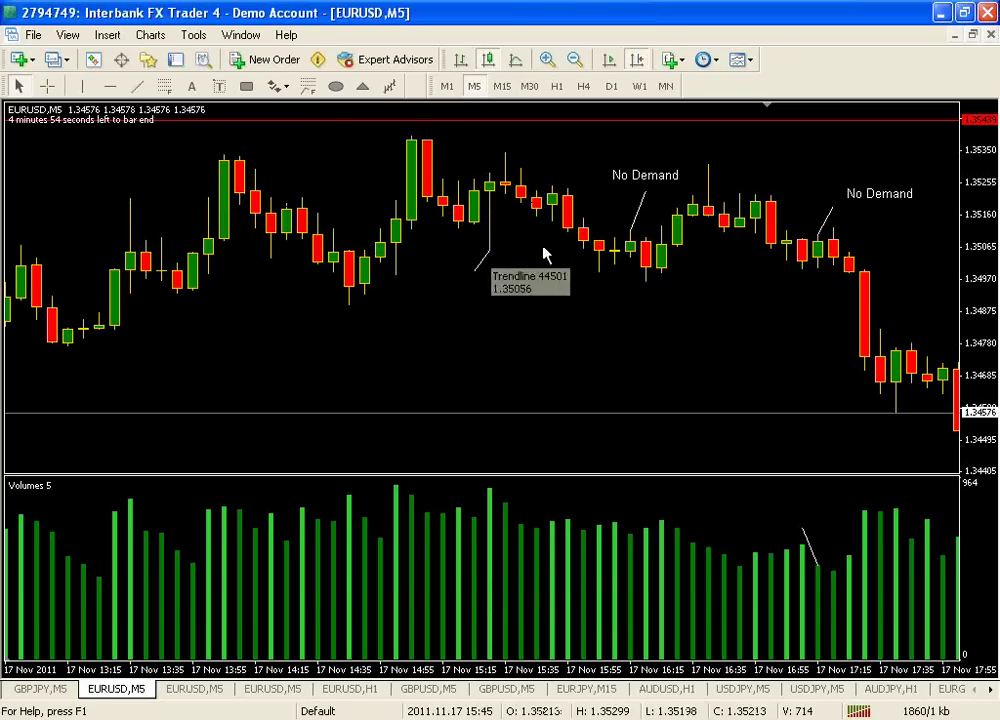
mouse_move(632, 252)
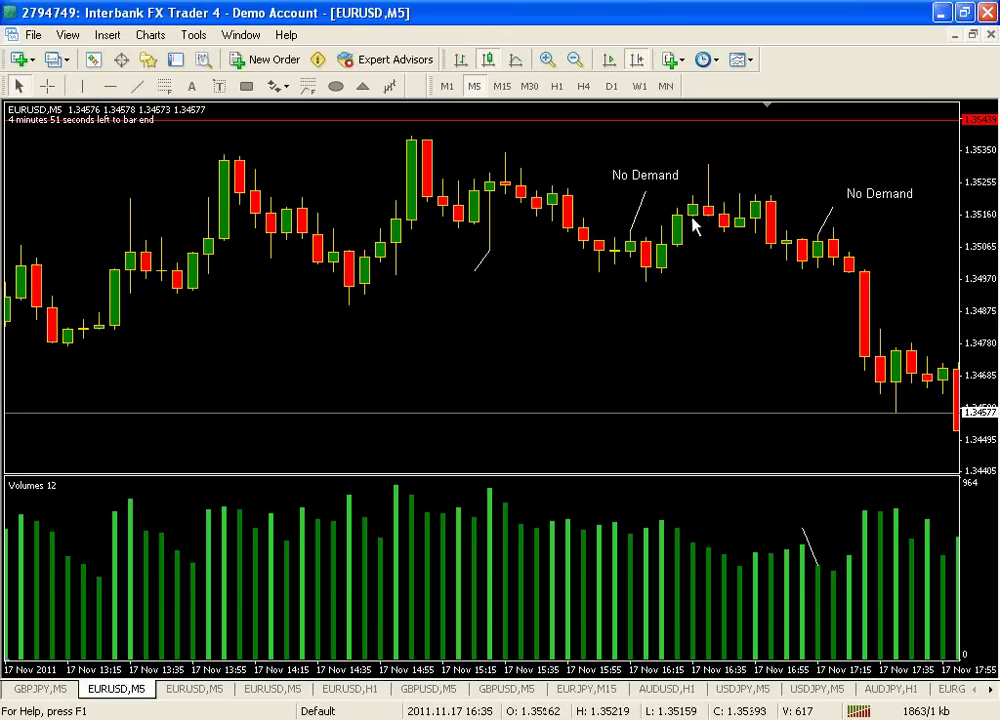
scroll(700, 348, down, 5)
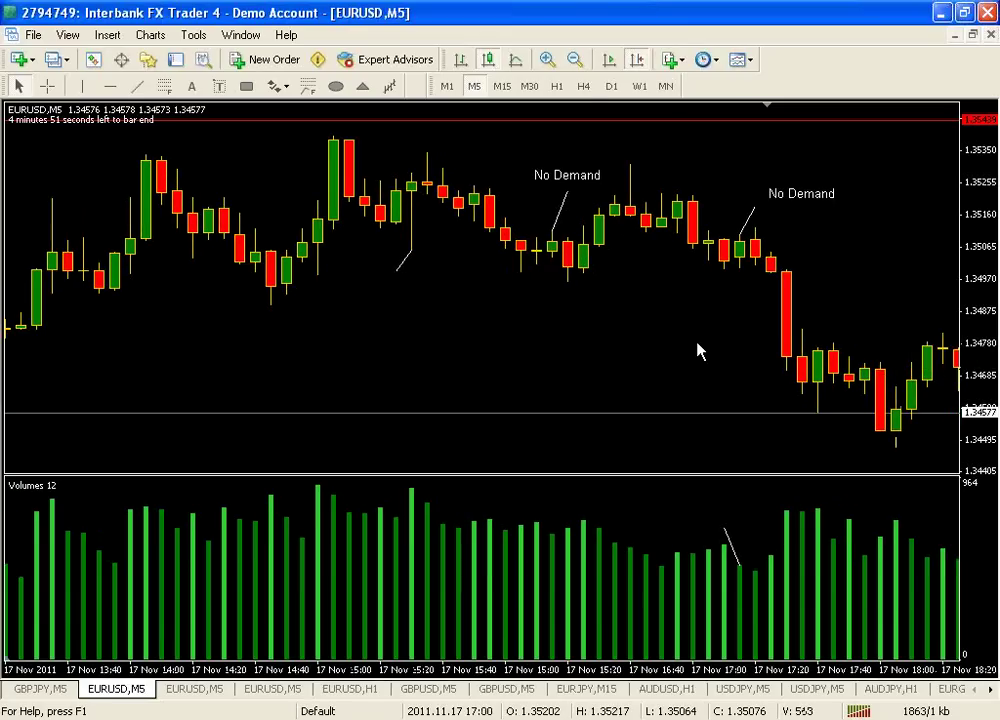
middle_click(589, 252)
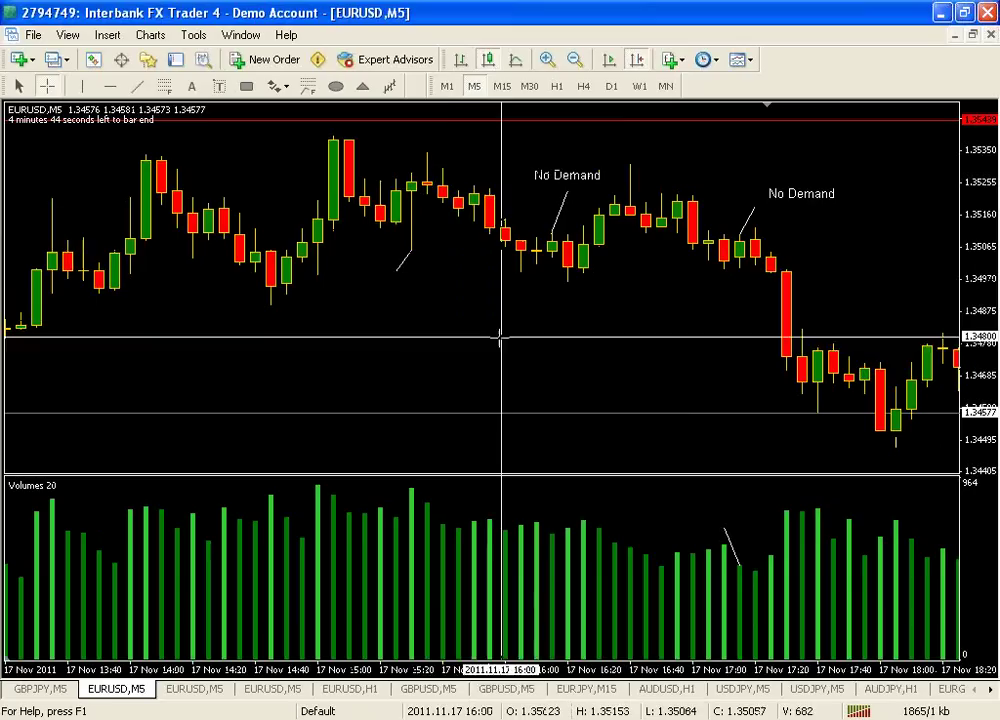
Step: Compare the marked 15:30 candle and the 17:15 No Demand candle with their volume bars, using the crosshair
middle_click(413, 252)
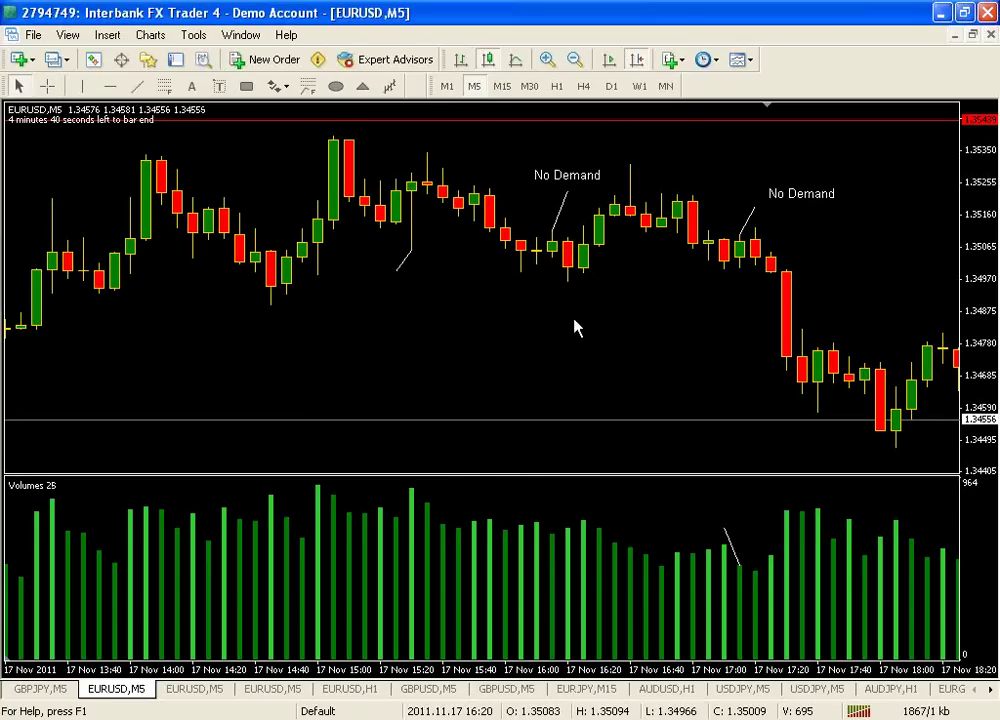
middle_click(740, 279)
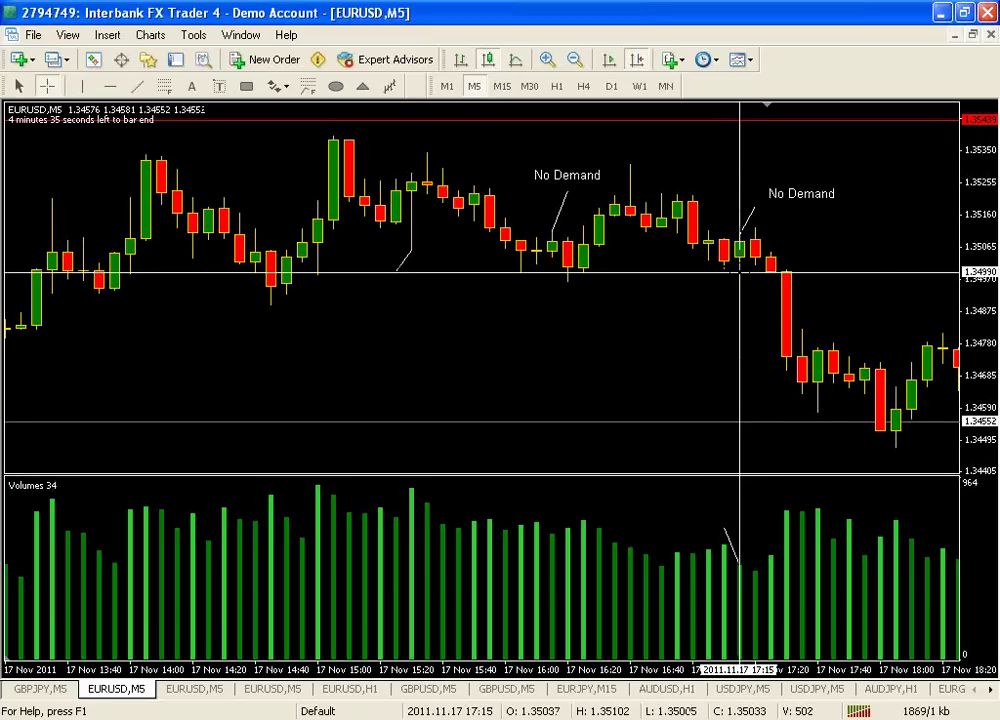
middle_click(748, 262)
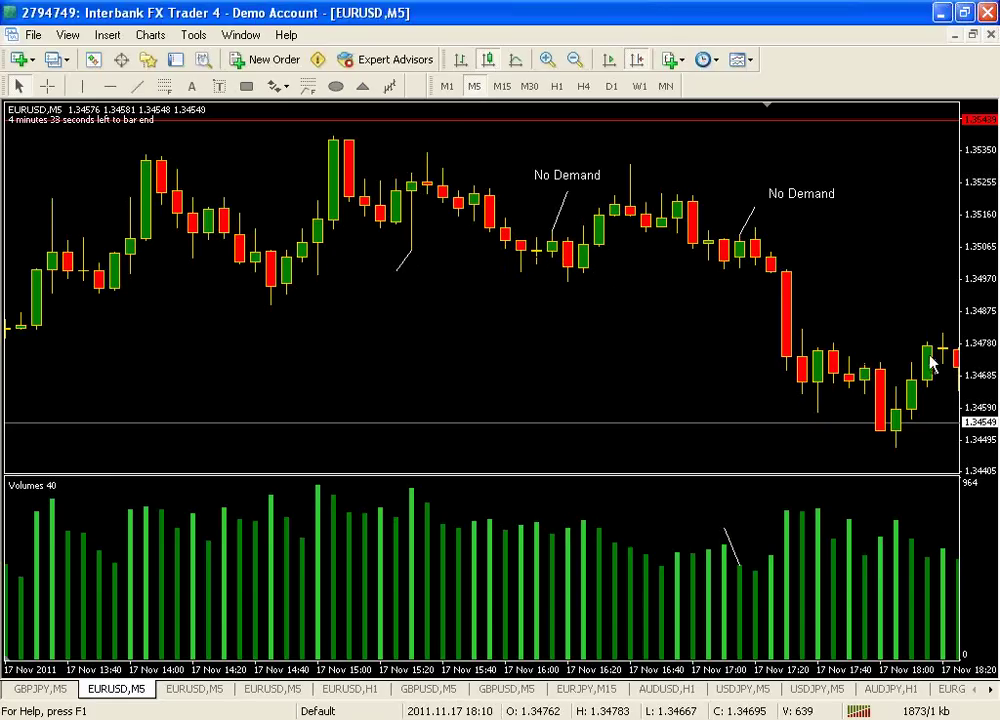
drag(970, 362, 937, 345)
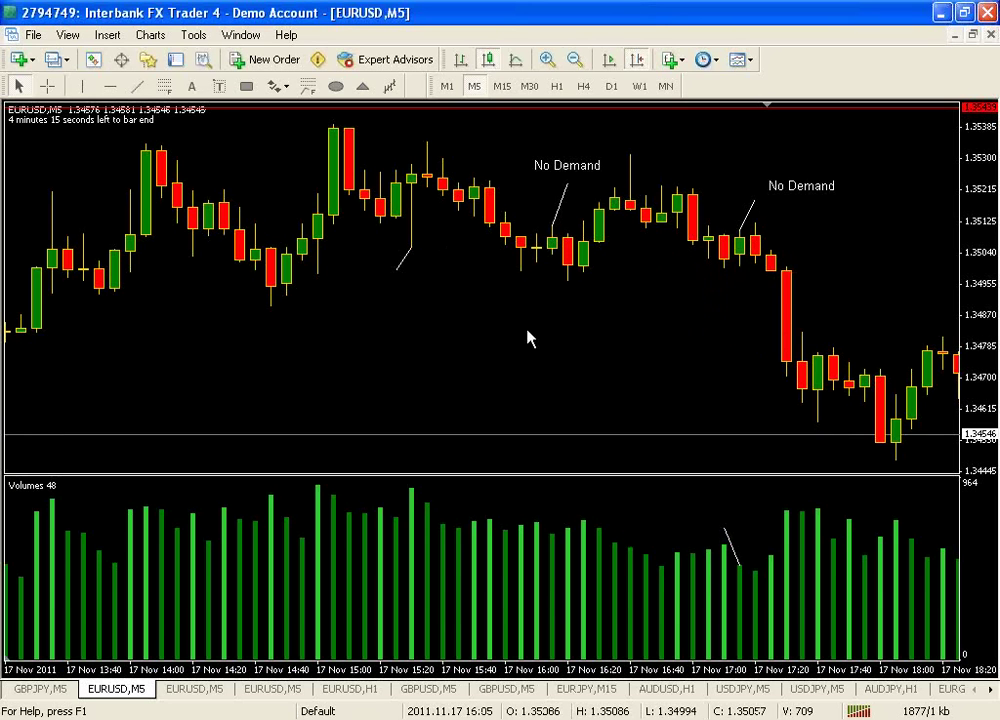
Step: Look back through the EURUSD five-minute history for the shaded 15 November high annotated "warning, easy reverse bad AR"
scroll(530, 340, left, 8)
scroll(530, 340, left, 12)
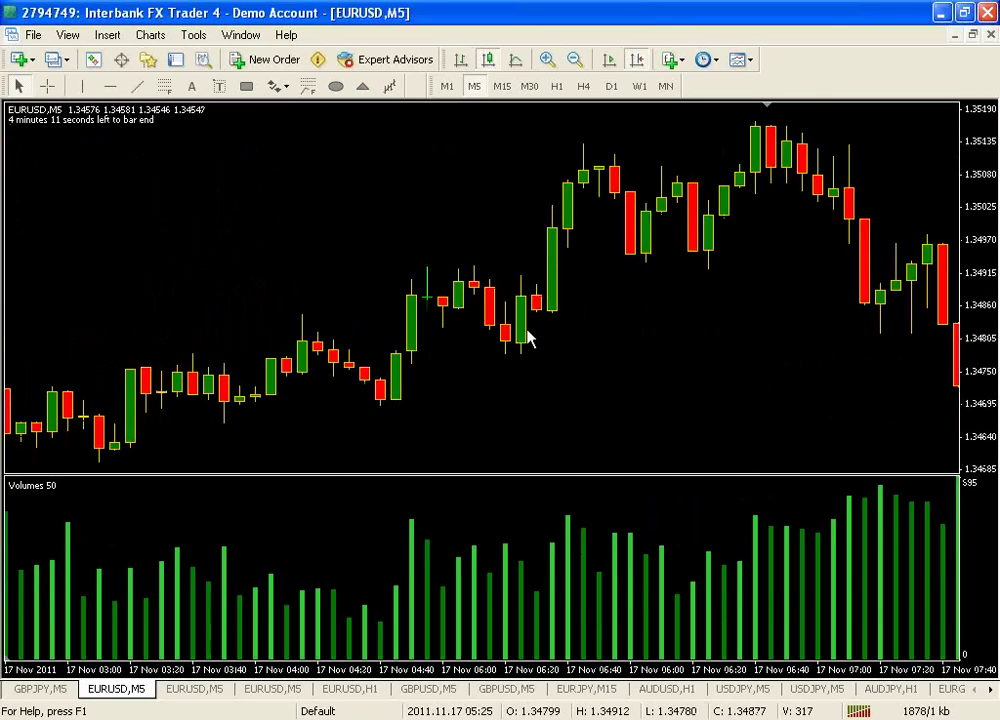
scroll(530, 340, left, 20)
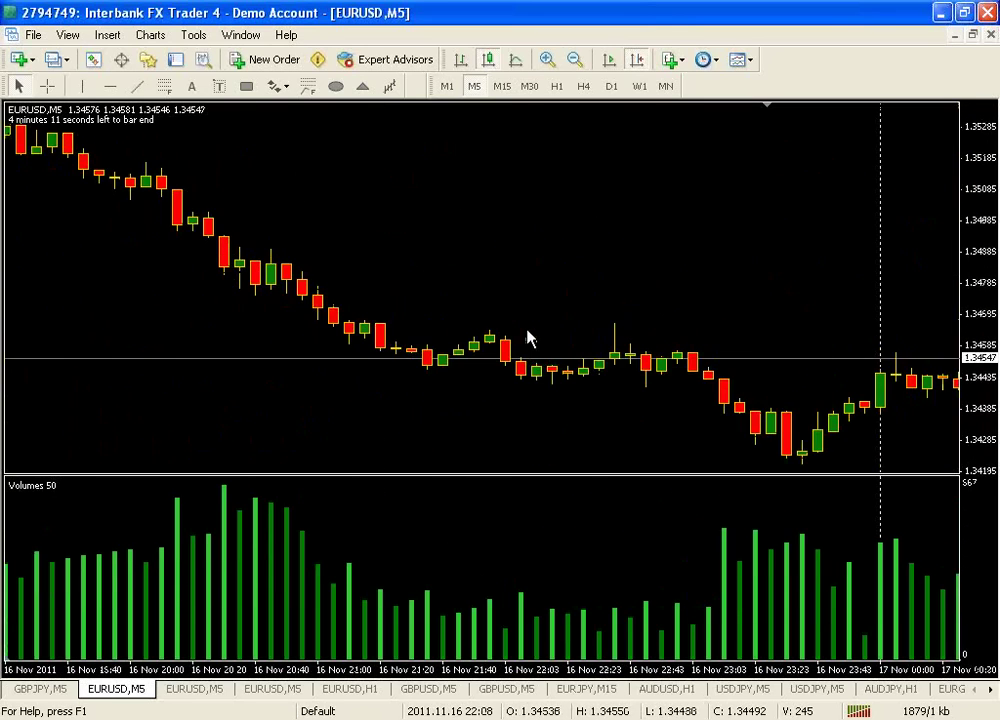
scroll(530, 340, left, 11)
scroll(530, 340, left, 10)
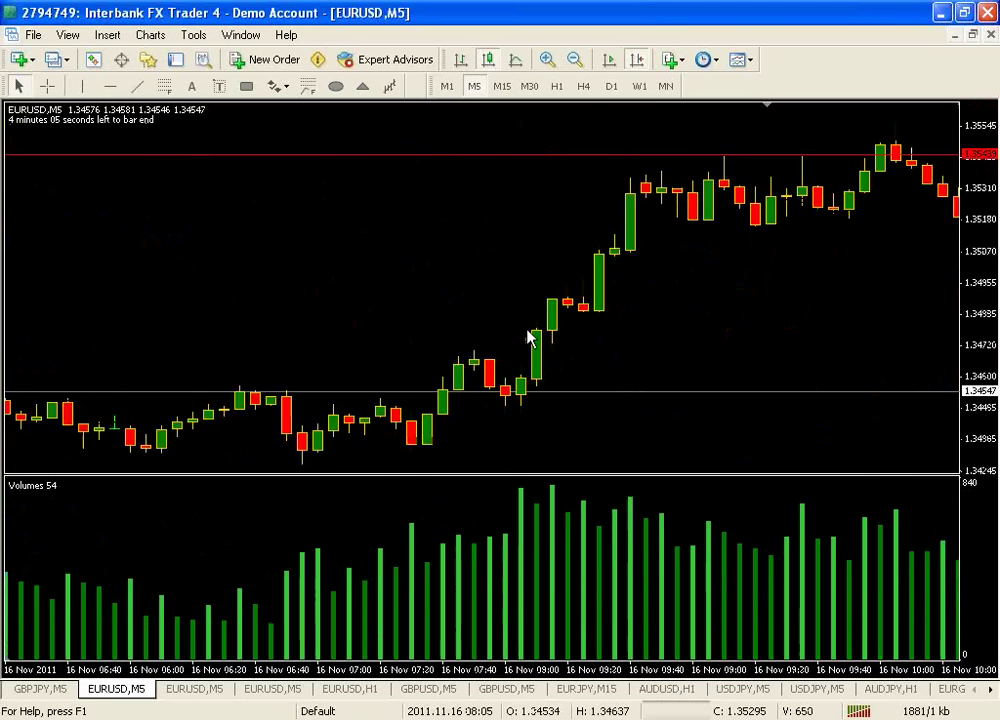
scroll(530, 340, left, 12)
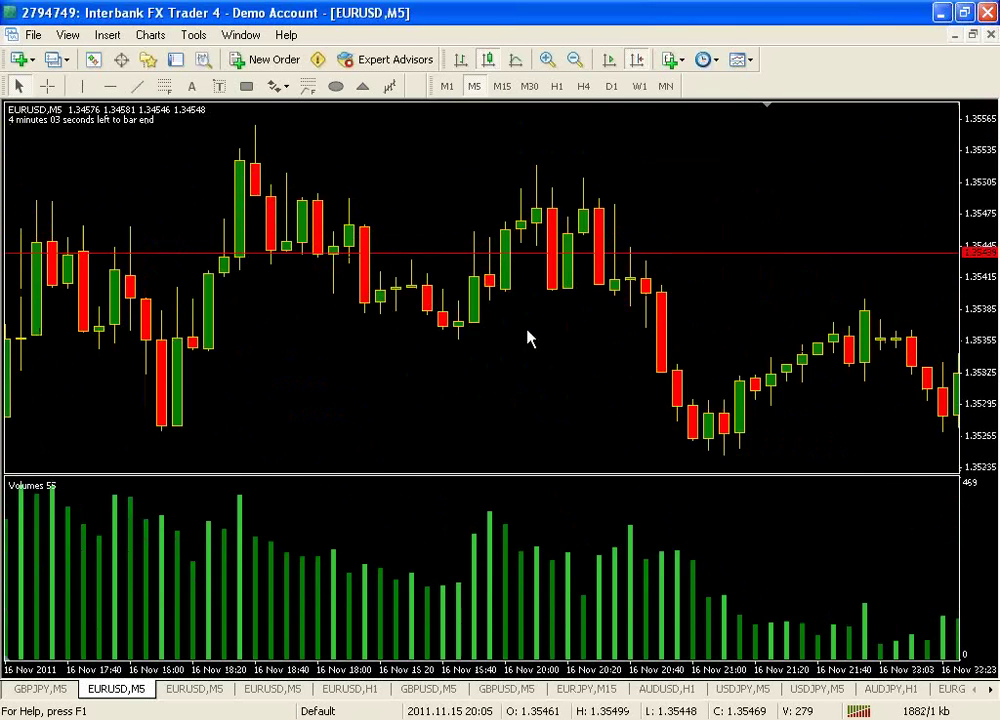
scroll(530, 340, left, 8)
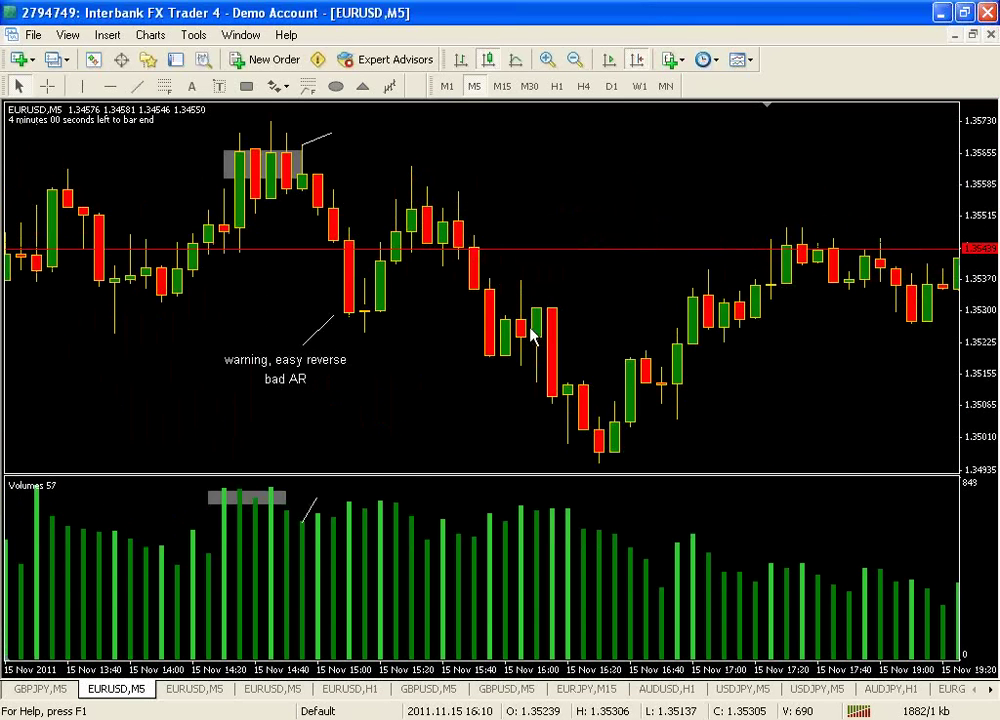
scroll(531, 334, left, 4)
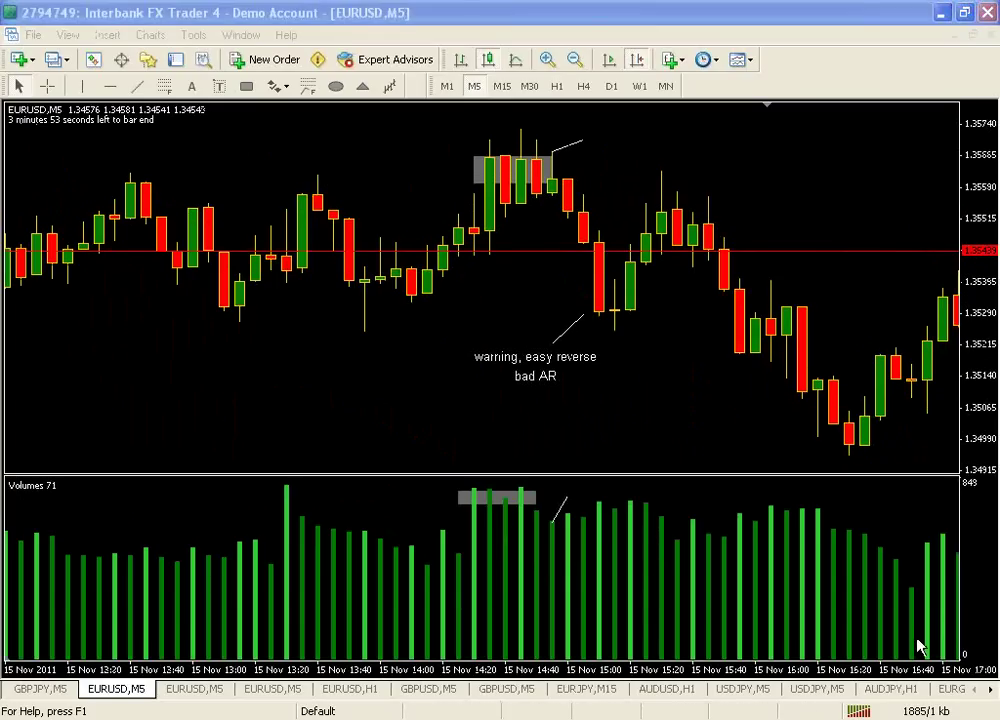
Step: Examine the shaded 15 November high and the 14:55 candle that follows it against their volume bars with the crosshair
drag(509, 252, 463, 247)
middle_click(463, 247)
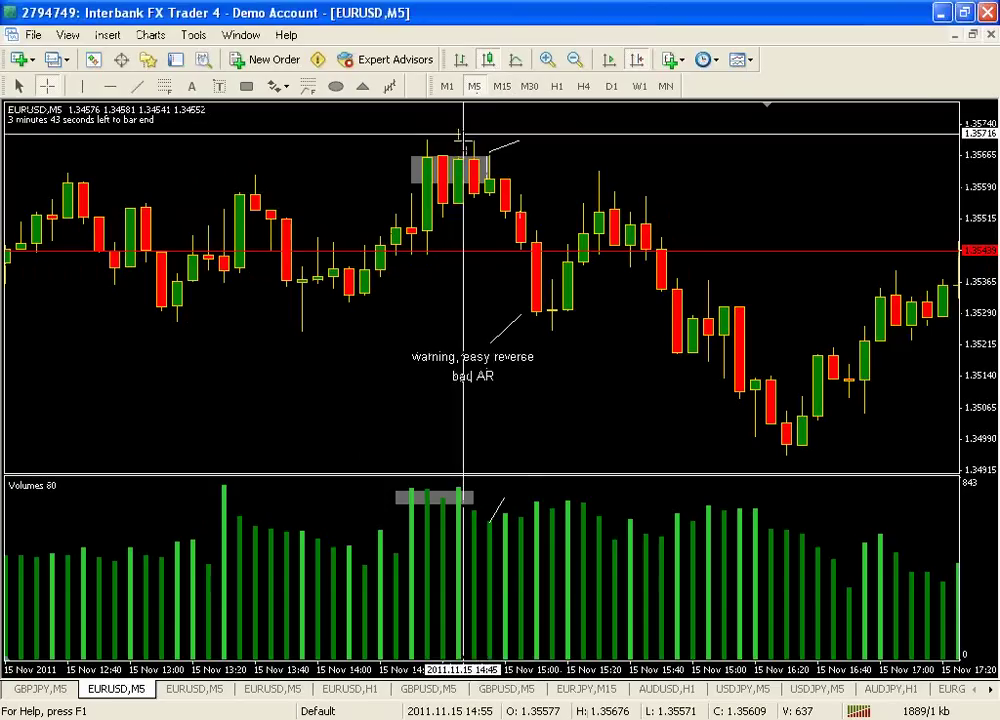
click(487, 262)
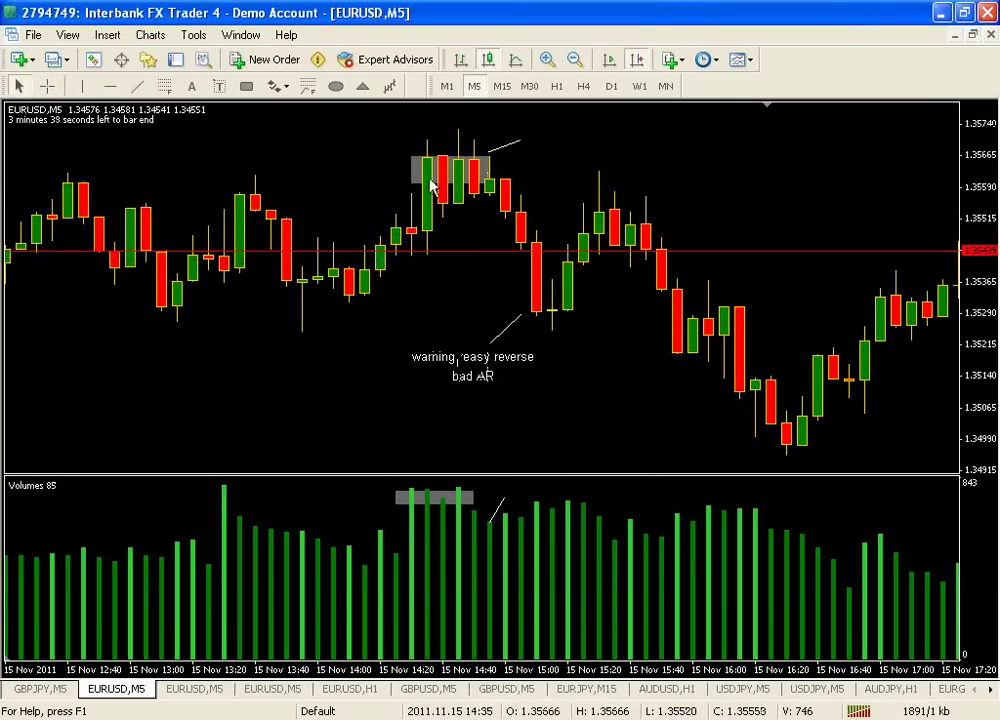
middle_click(490, 214)
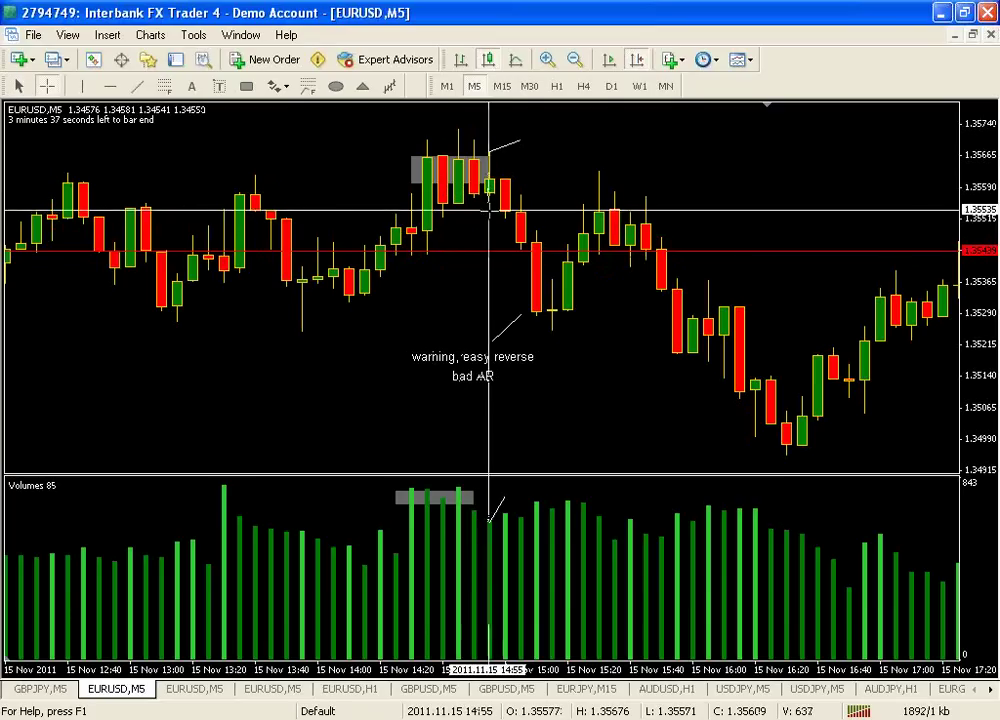
click(490, 210)
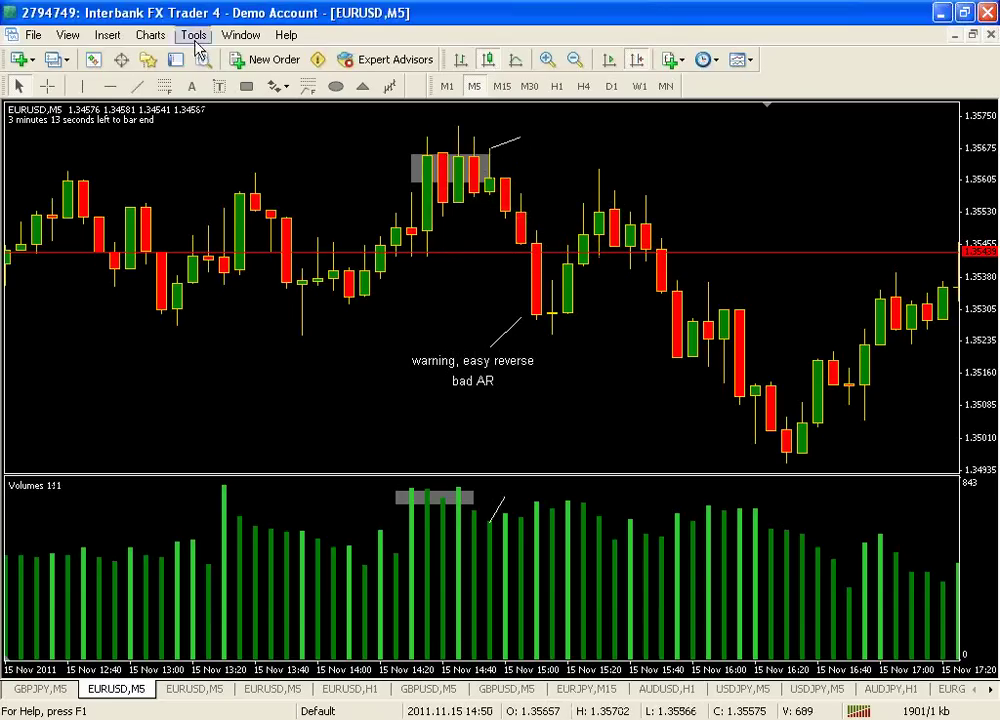
Step: Draw a rectangle from 14:40 to 15:05 over the upper wicks at the high, and delete the short trendline marking the 14:55 candle
click(247, 88)
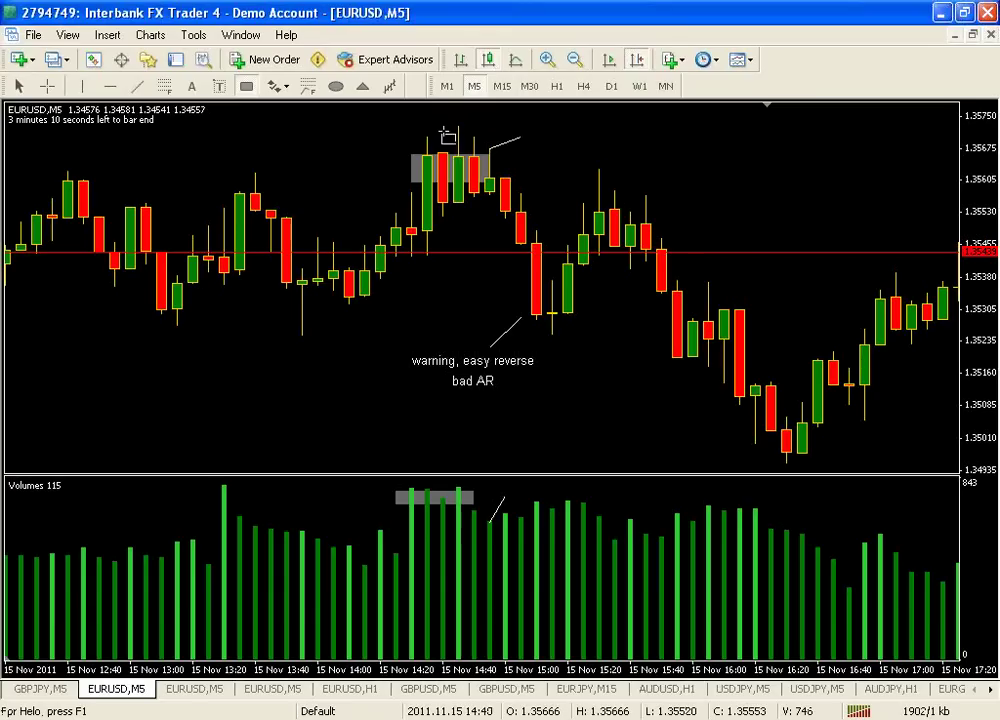
drag(442, 128, 527, 160)
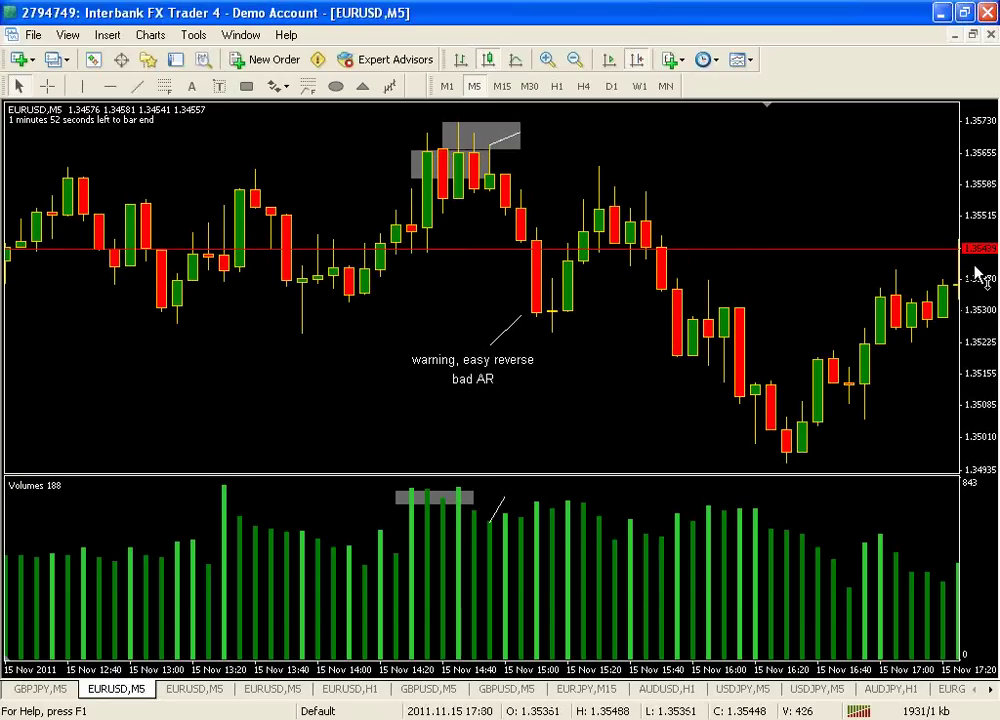
double_click(505, 143)
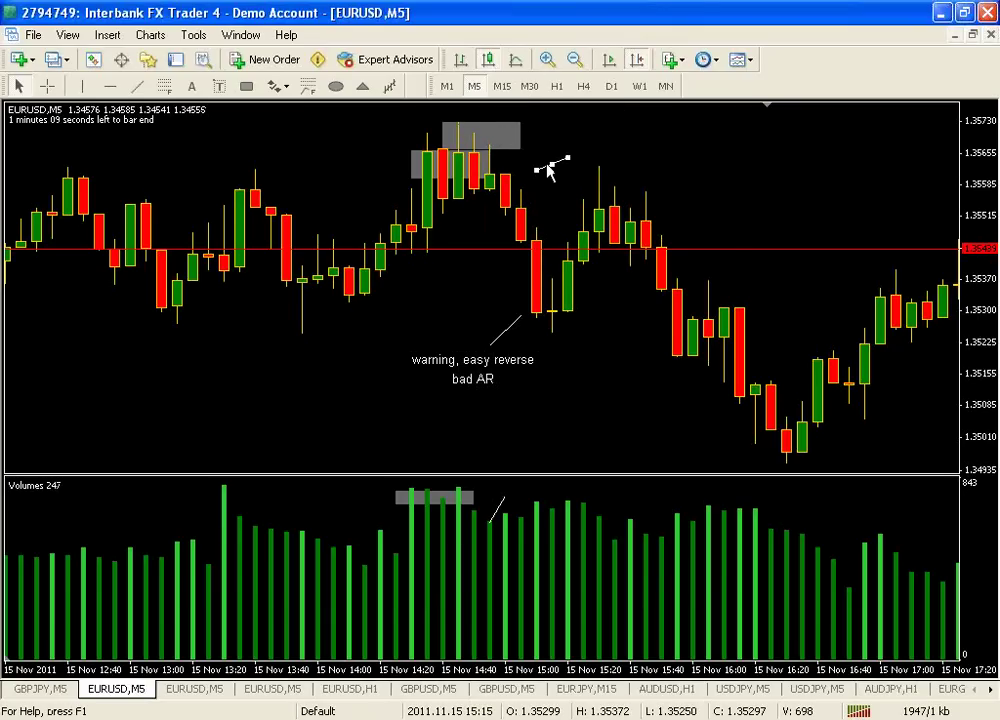
right_click(548, 170)
click(565, 229)
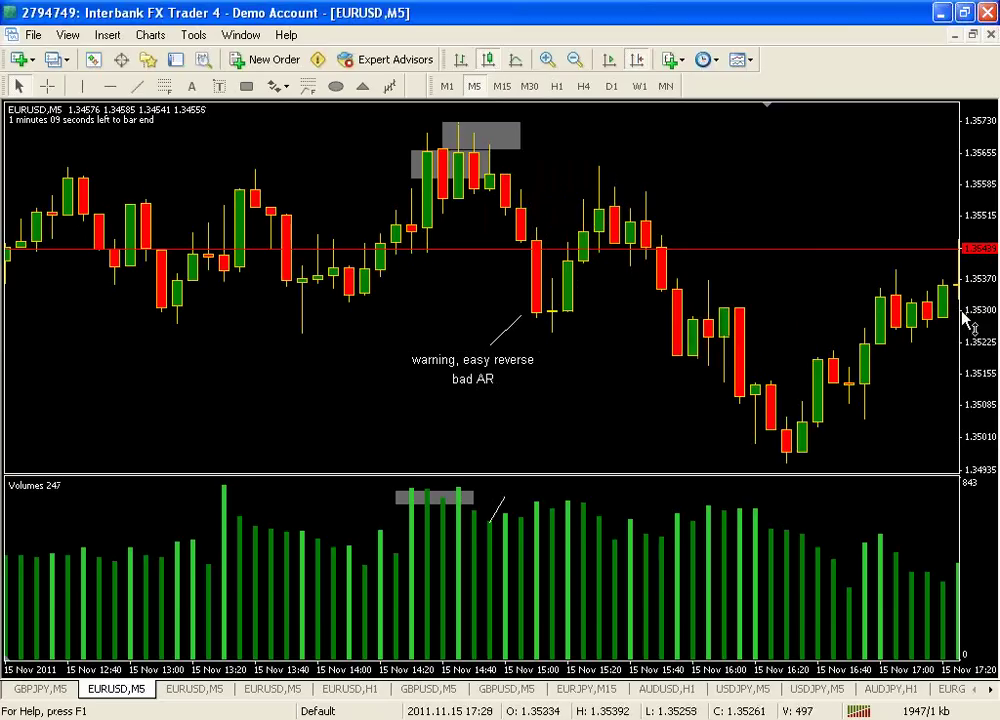
Step: Examine the wide 15:10 down candle and the 15:15 candle near the "bad AR" note, comparing their volume with the crosshair
drag(963, 318, 962, 340)
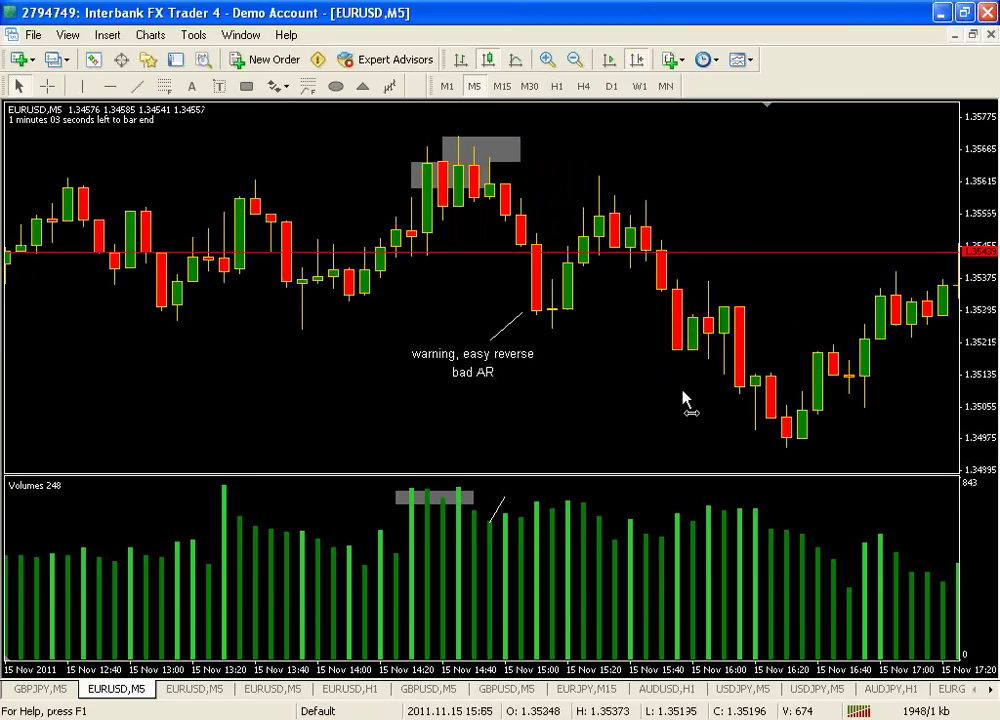
scroll(684, 400, down, 1)
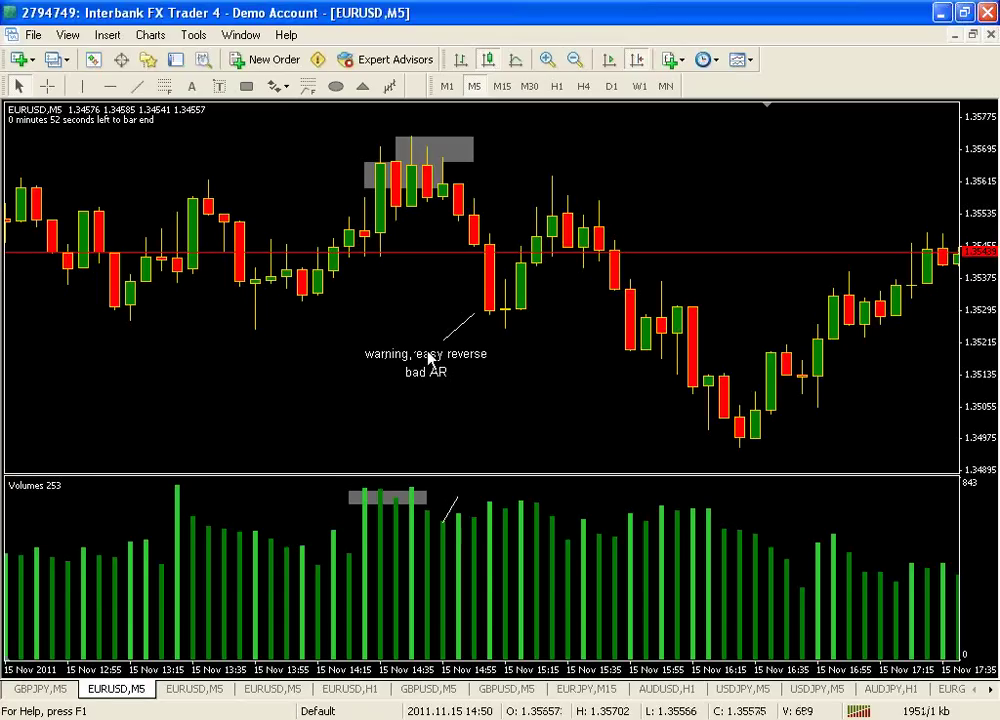
key(ctrl+f)
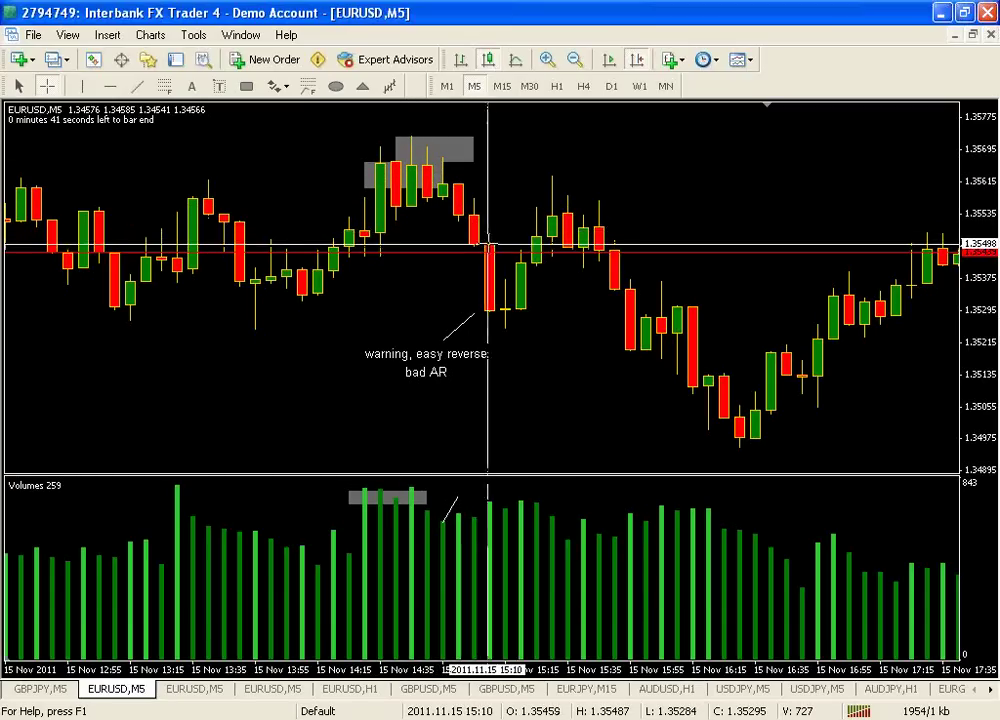
key(Escape)
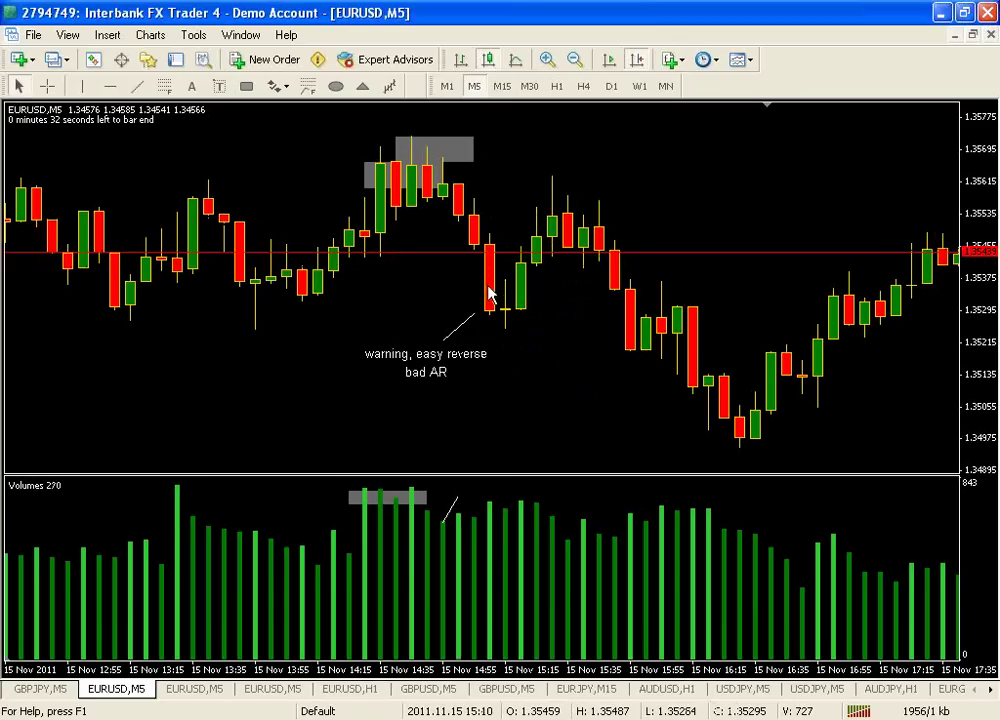
mouse_move(487, 318)
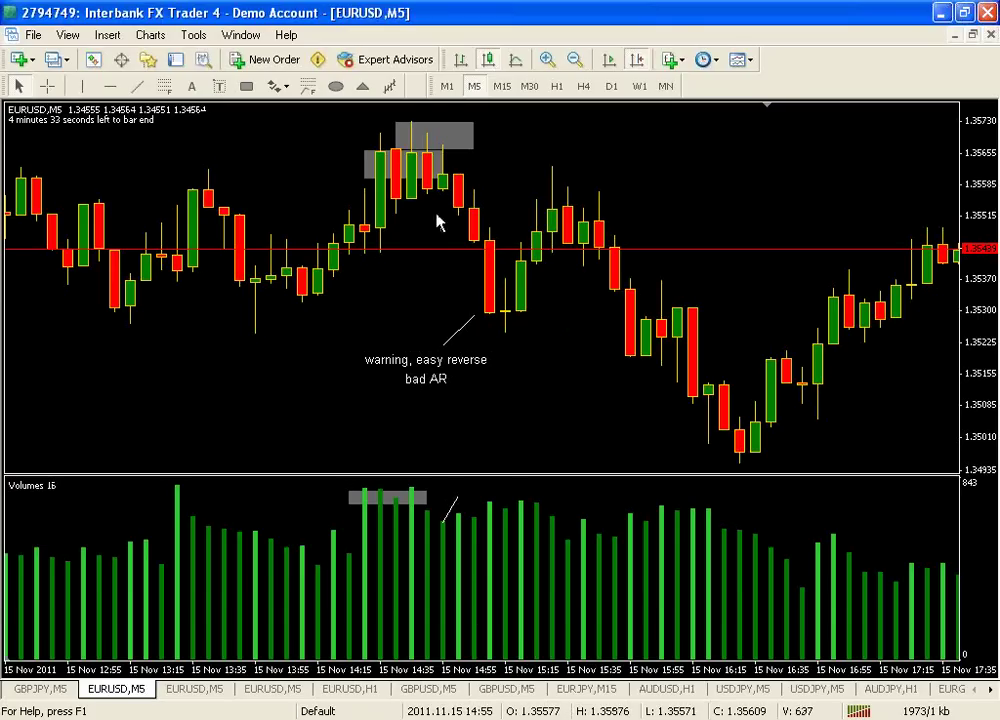
scroll(473, 315, down, 1)
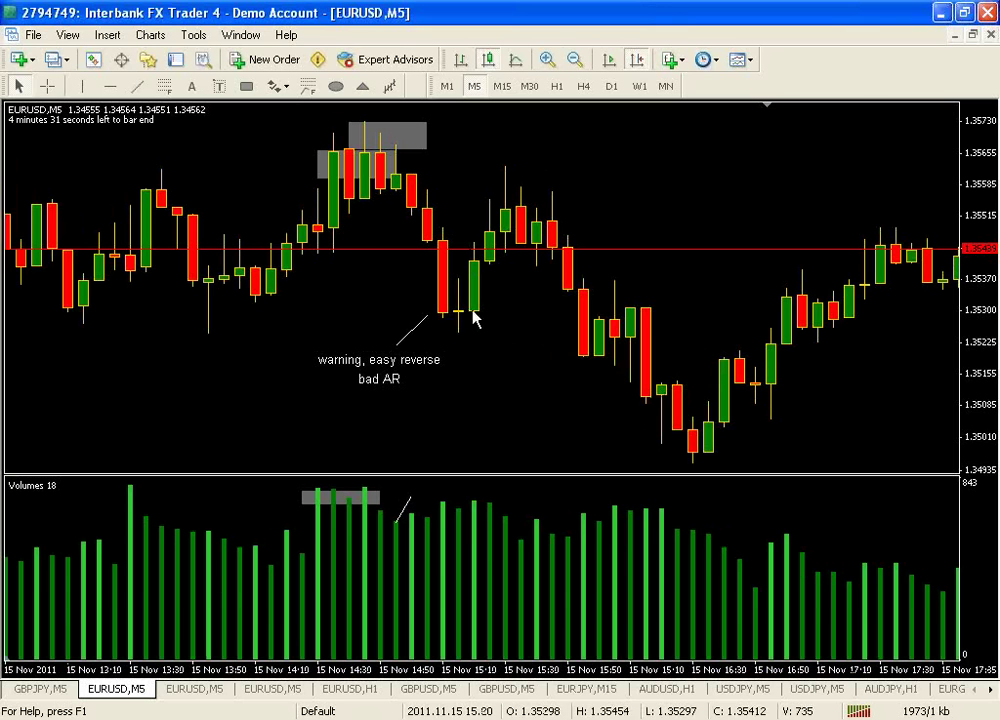
middle_click(455, 312)
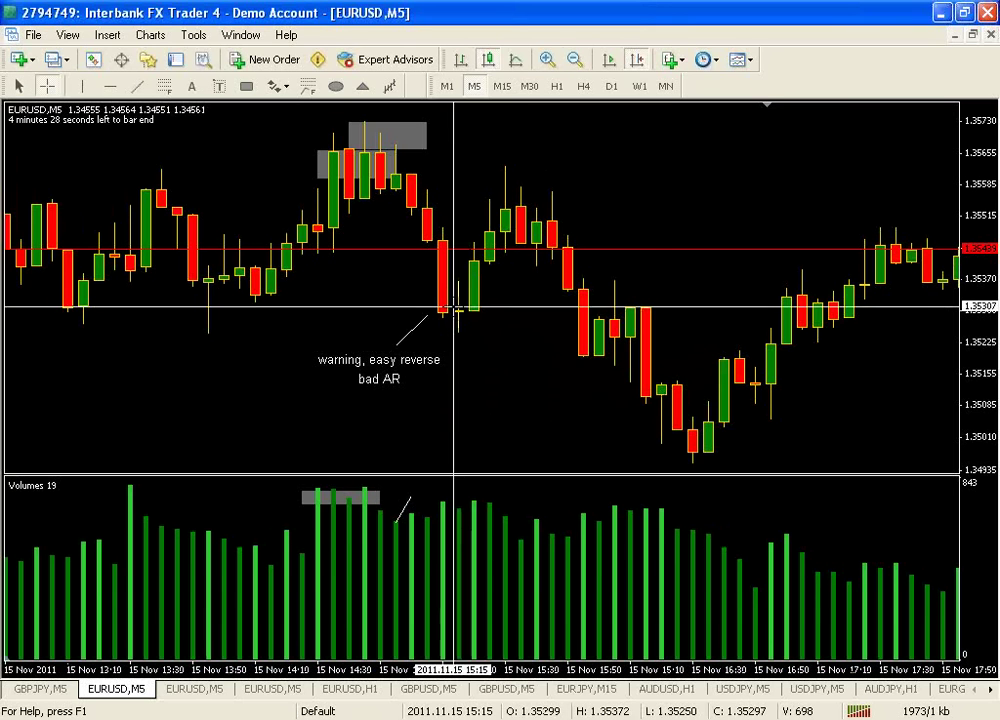
middle_click(519, 389)
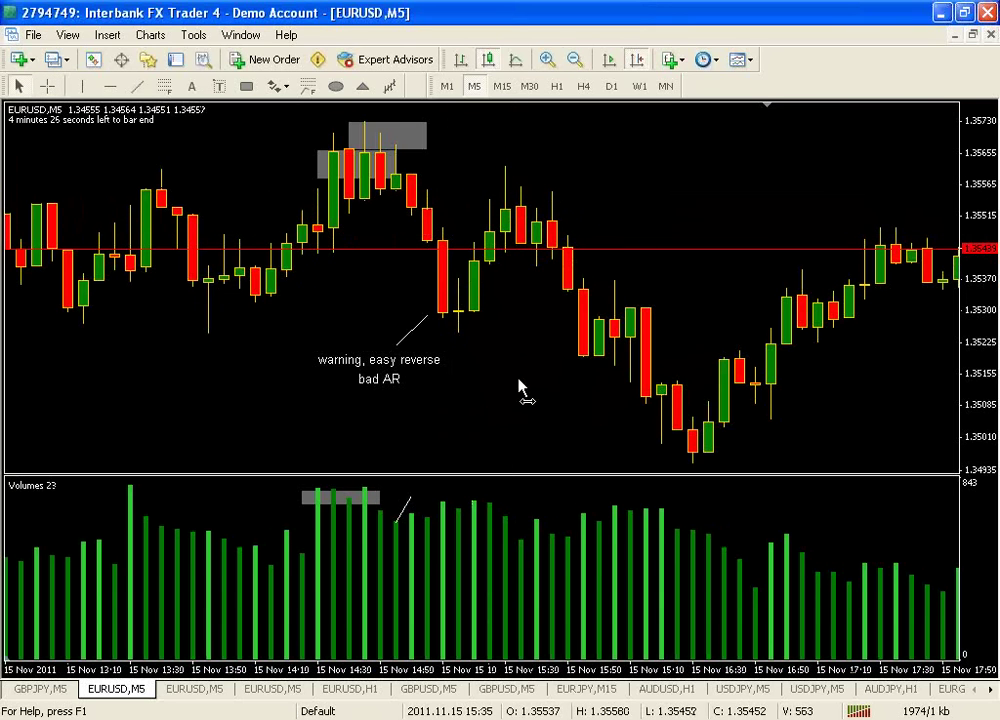
Step: Look back to the annotated 14 November decline with the Fibonacci retracement and the shaded zone between its 50.0 and 61.8 levels
scroll(519, 389, up, 20)
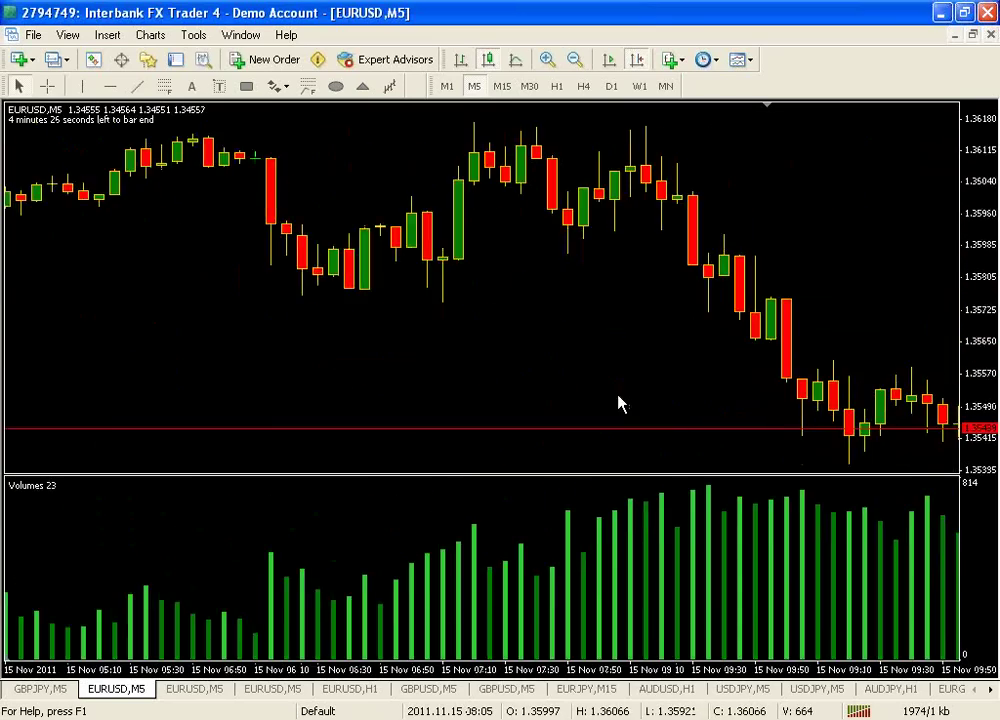
scroll(619, 401, up, 20)
scroll(619, 403, up, 20)
scroll(620, 402, up, 3)
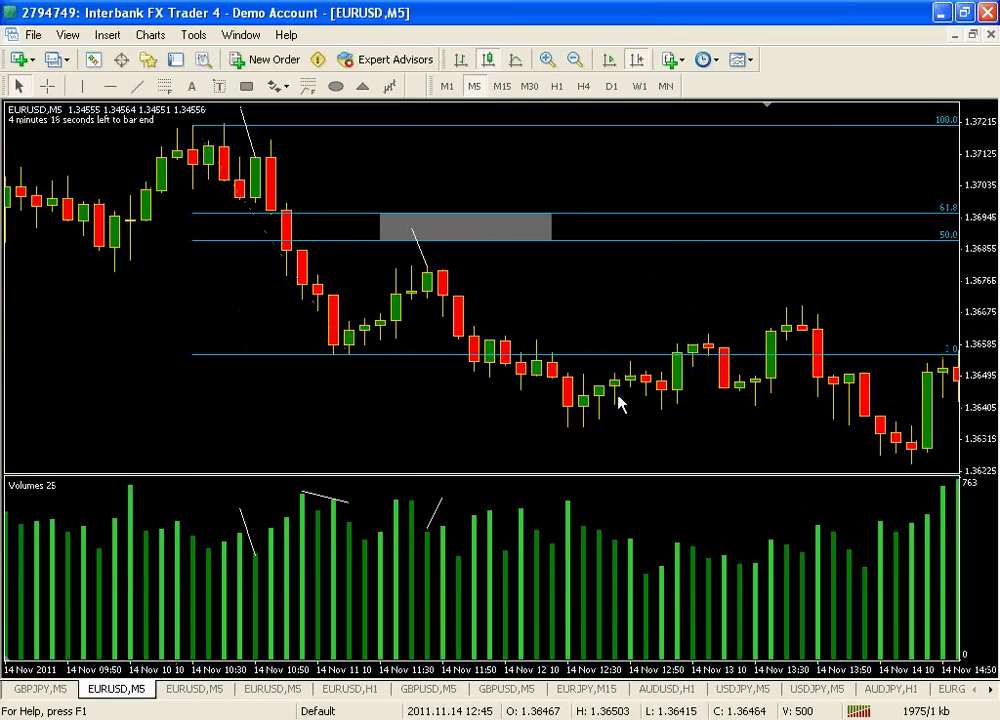
scroll(618, 402, up, 2)
scroll(672, 335, down, 1)
scroll(672, 335, up, 1)
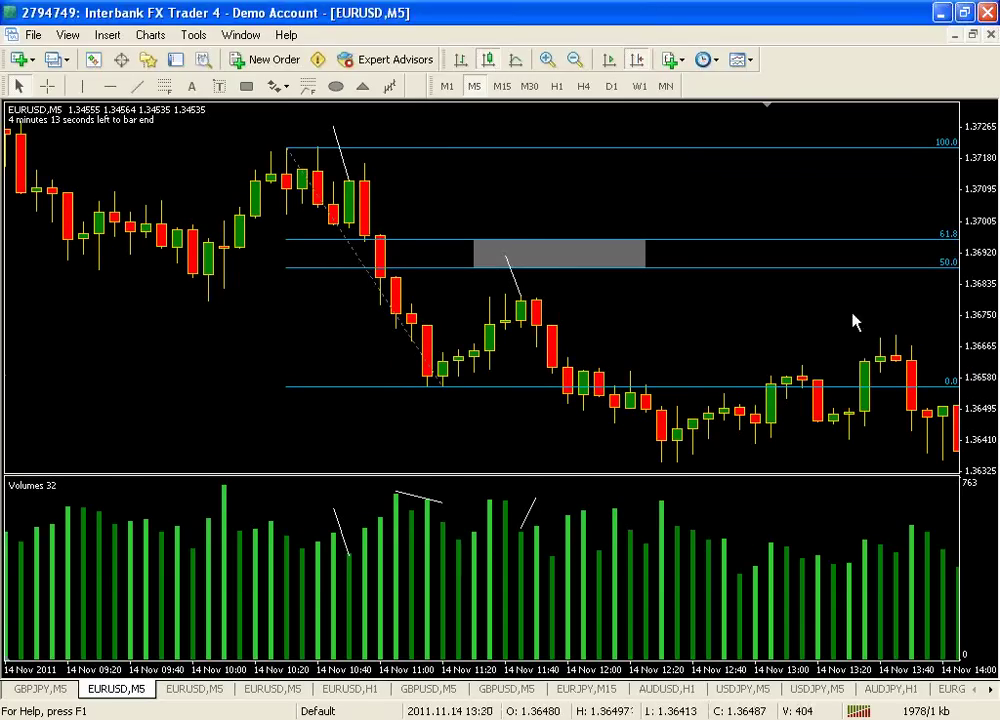
drag(978, 330, 985, 325)
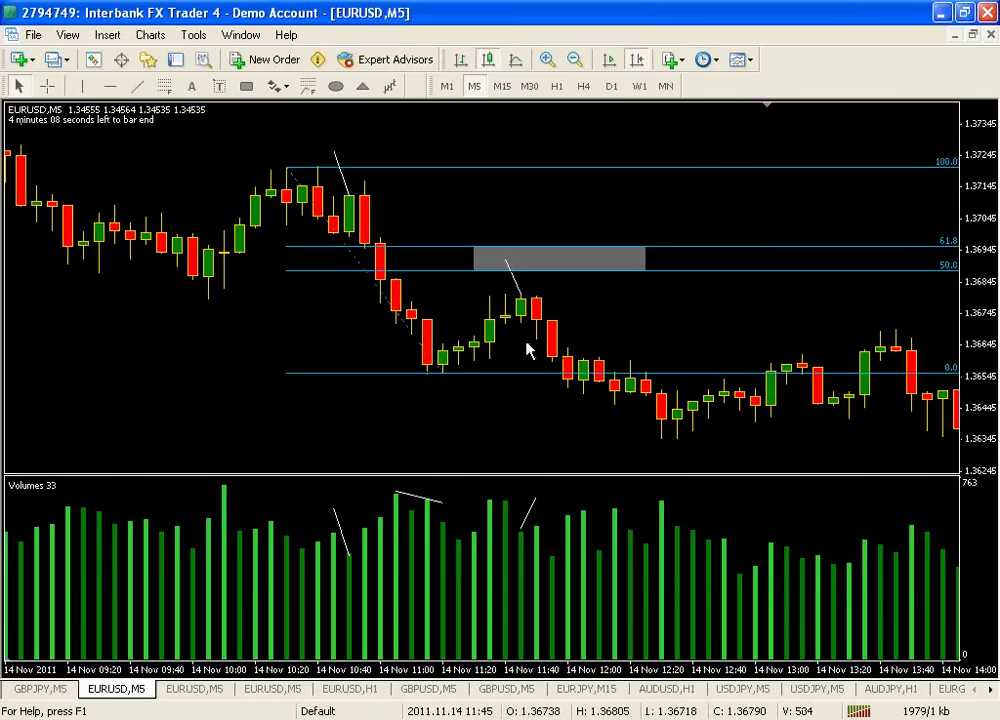
Step: Examine the price action before and after the 14 November decline, and check the marked 11:45 candle's volume with the crosshair
scroll(326, 301, up, 5)
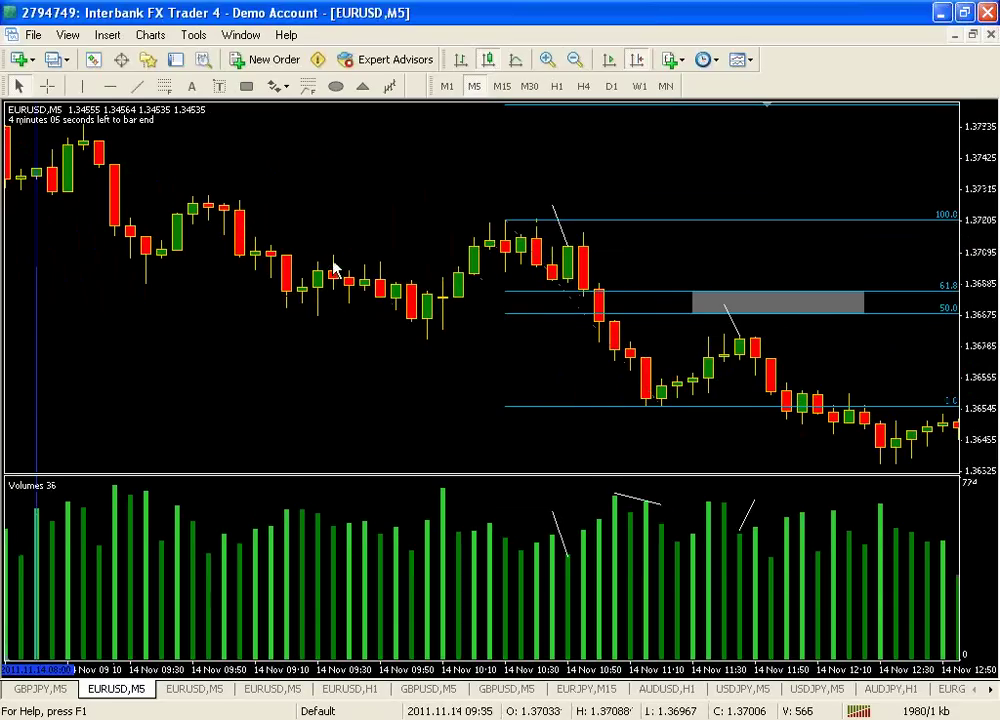
scroll(690, 188, down, 5)
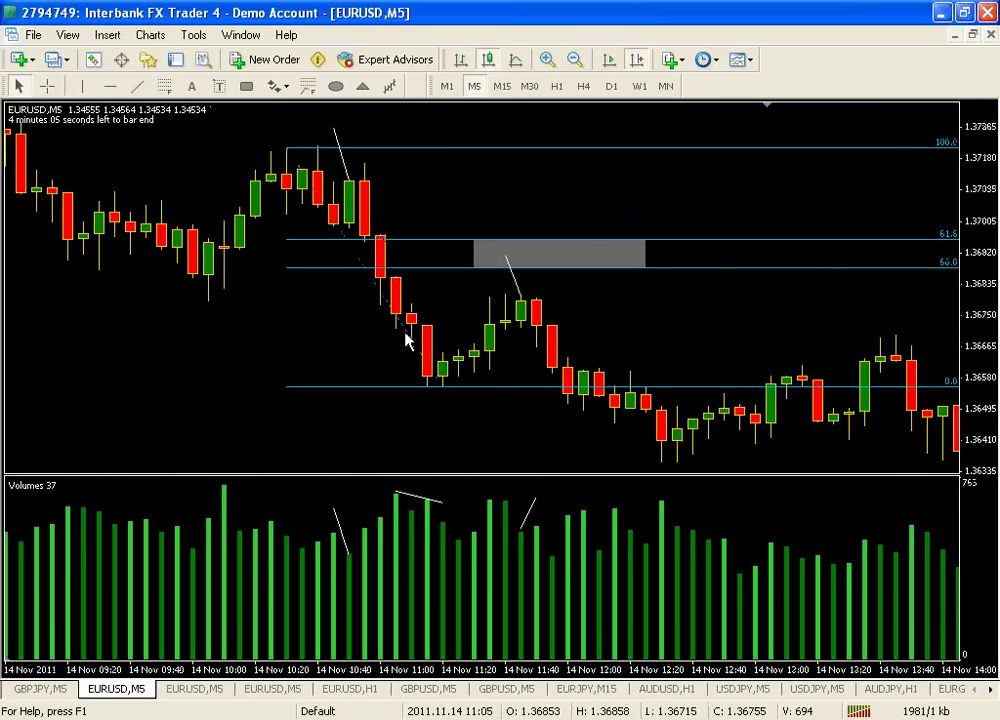
scroll(507, 443, down, 5)
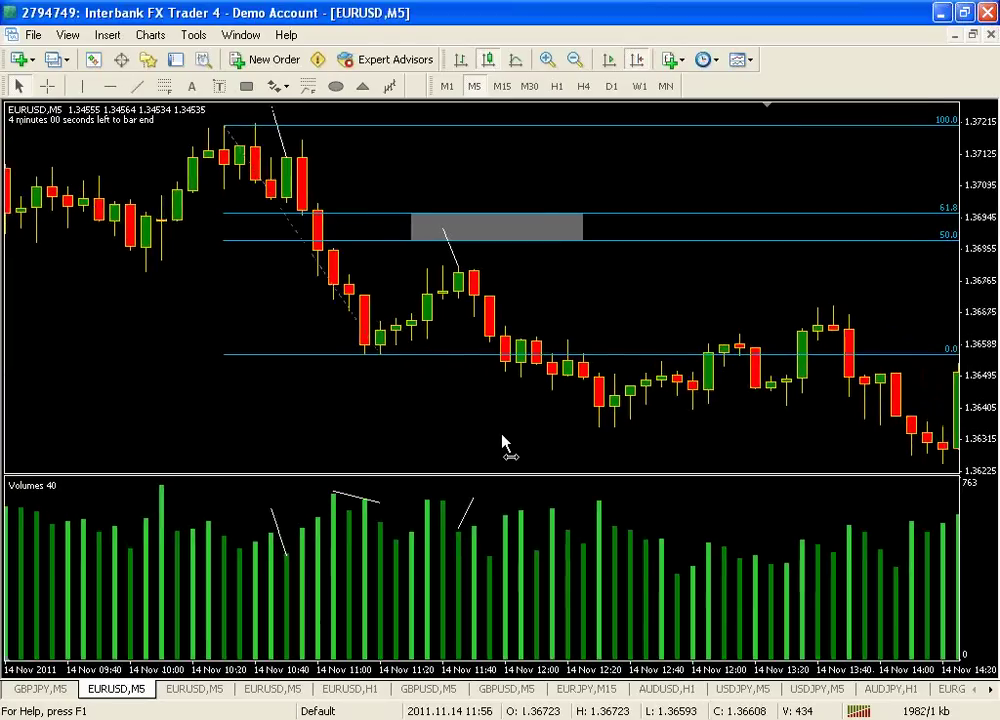
scroll(492, 443, up, 3)
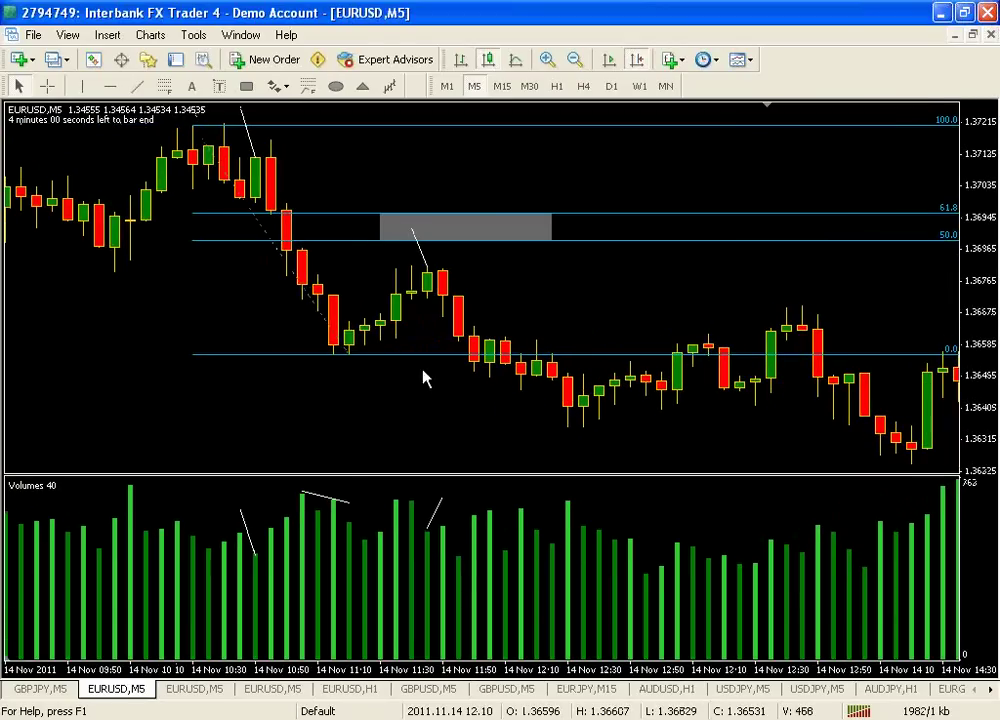
middle_click(424, 297)
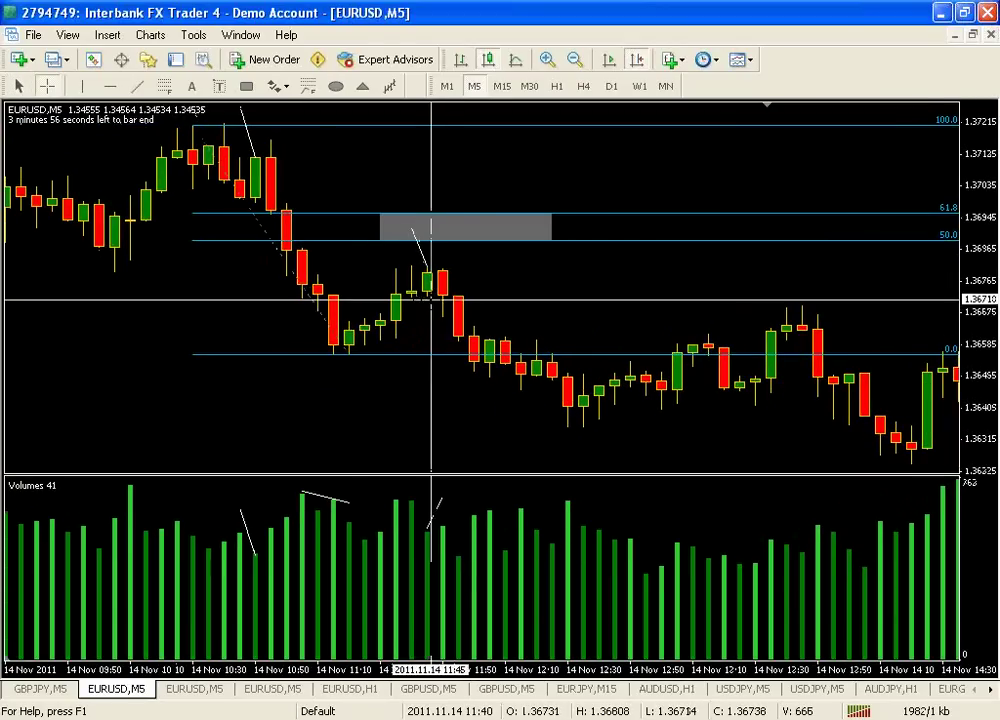
Step: Examine the price action leading into the 14 November decline, and inspect the 10:05 swing-low candle with the crosshair
middle_click(438, 275)
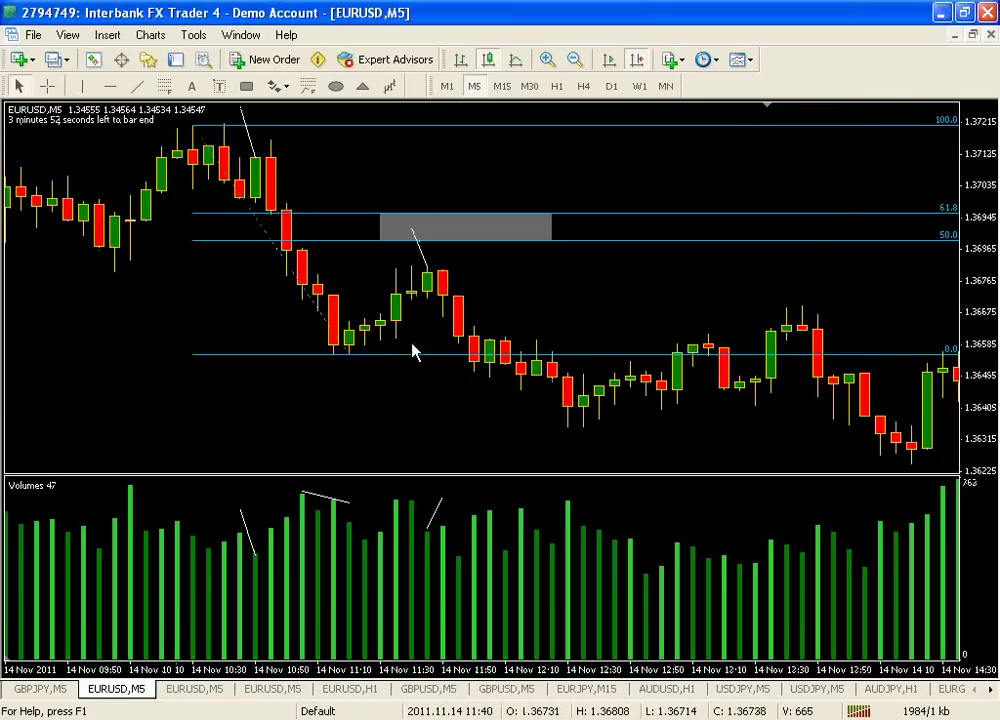
scroll(279, 384, left, 5)
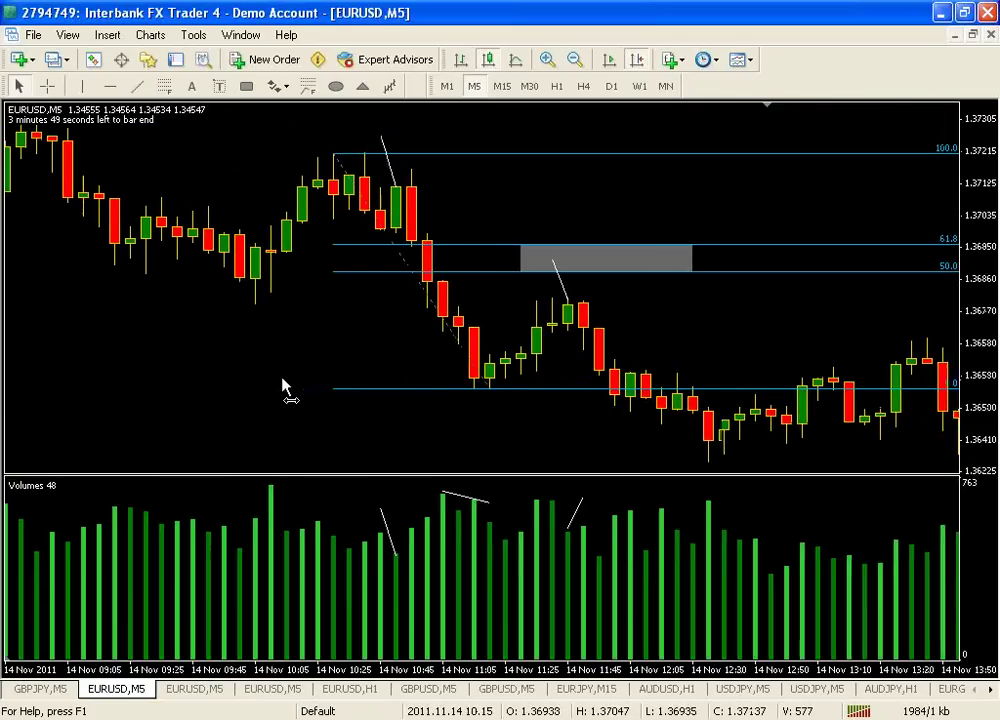
scroll(345, 364, left, 8)
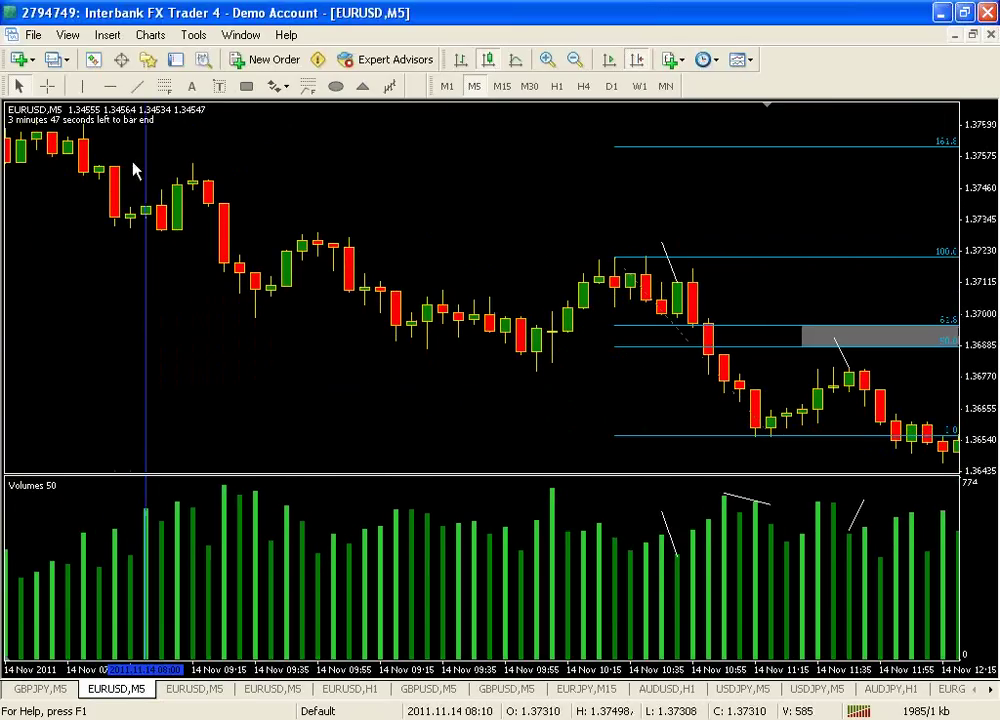
scroll(402, 361, right, 10)
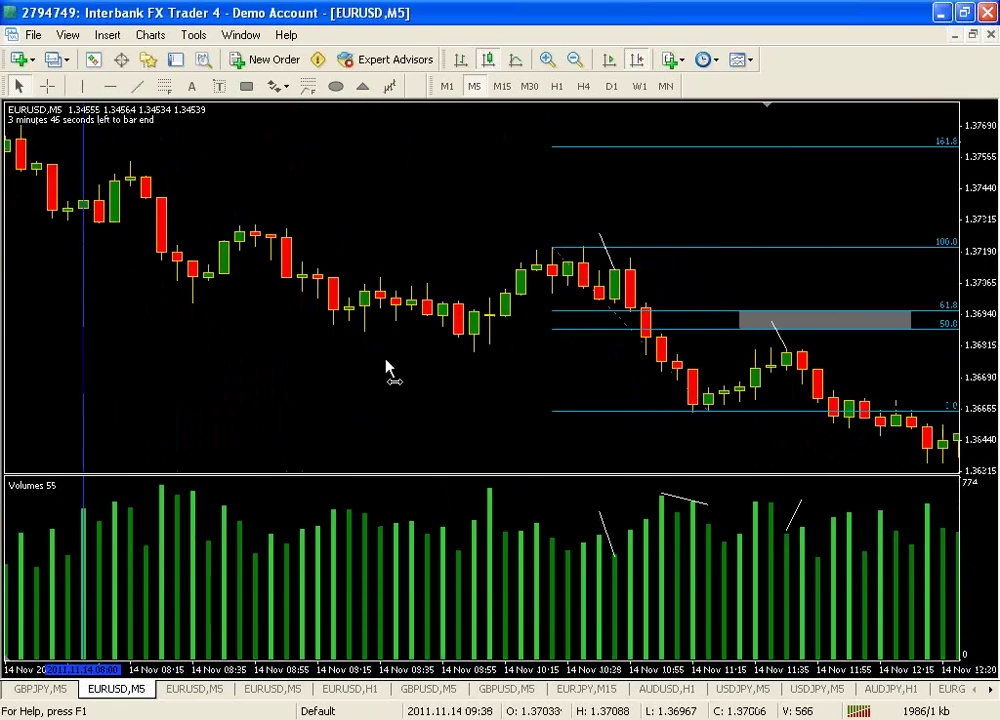
scroll(388, 370, left, 6)
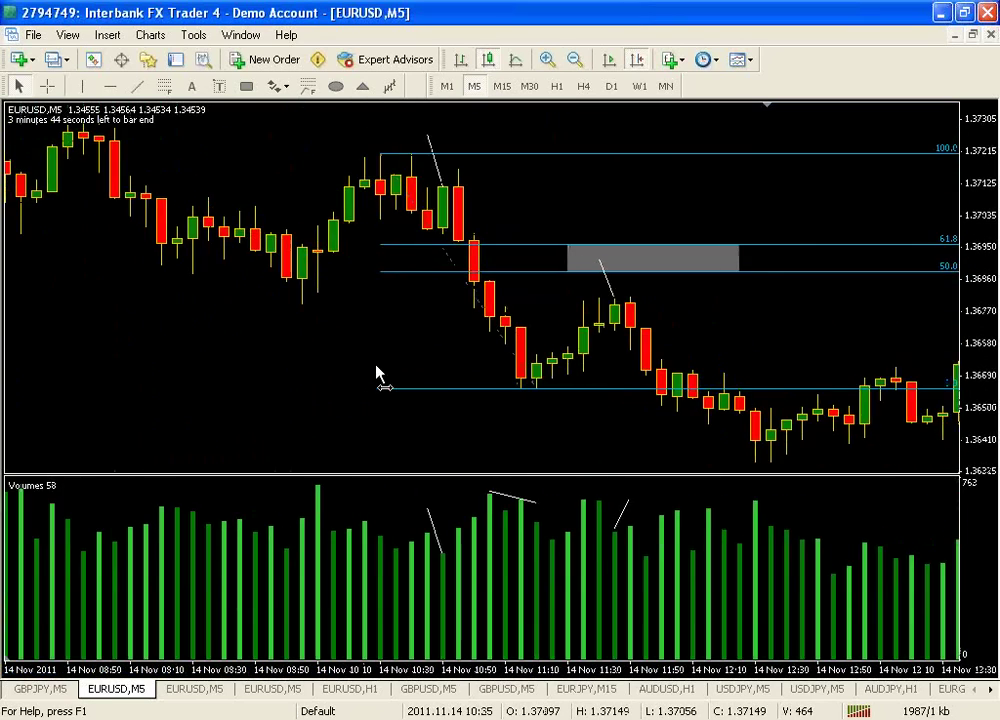
scroll(405, 383, left, 3)
scroll(380, 384, right, 10)
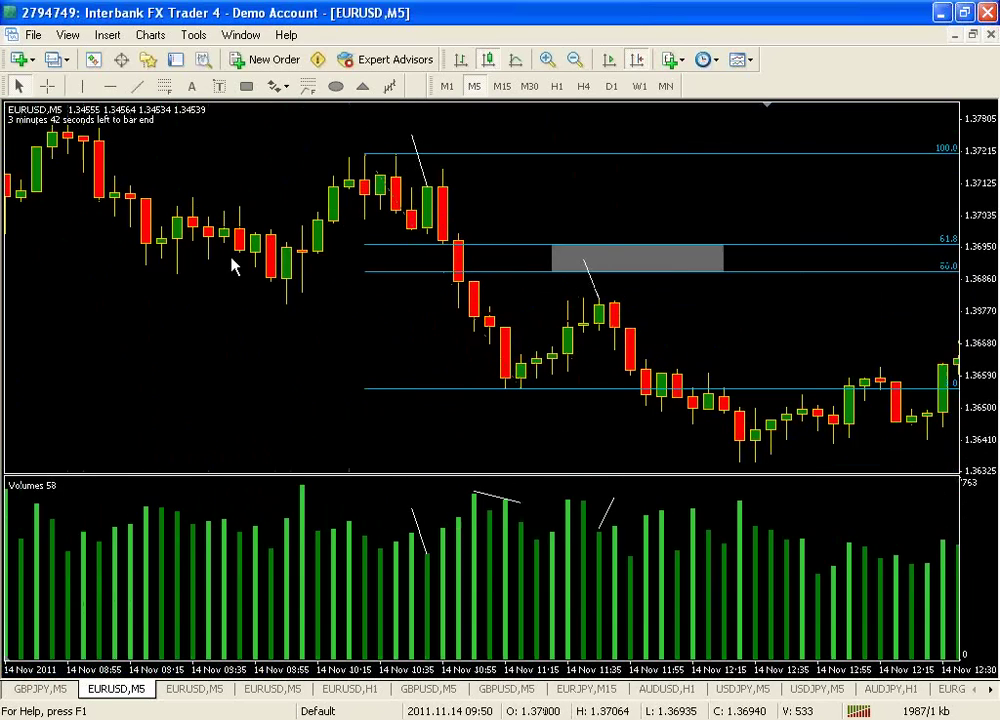
middle_click(440, 268)
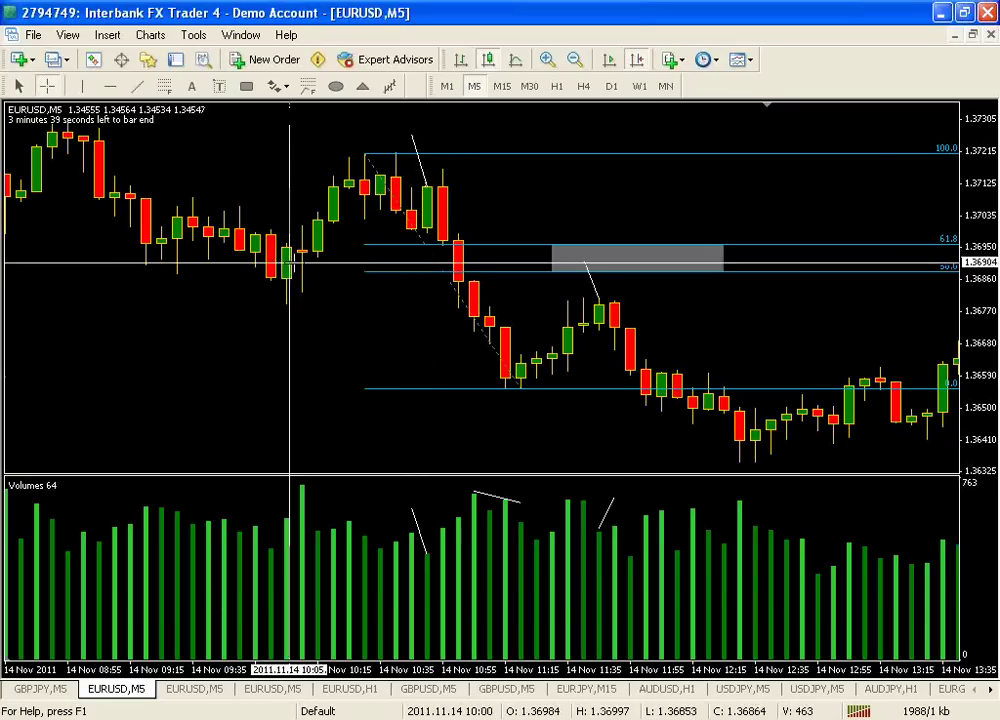
click(364, 346)
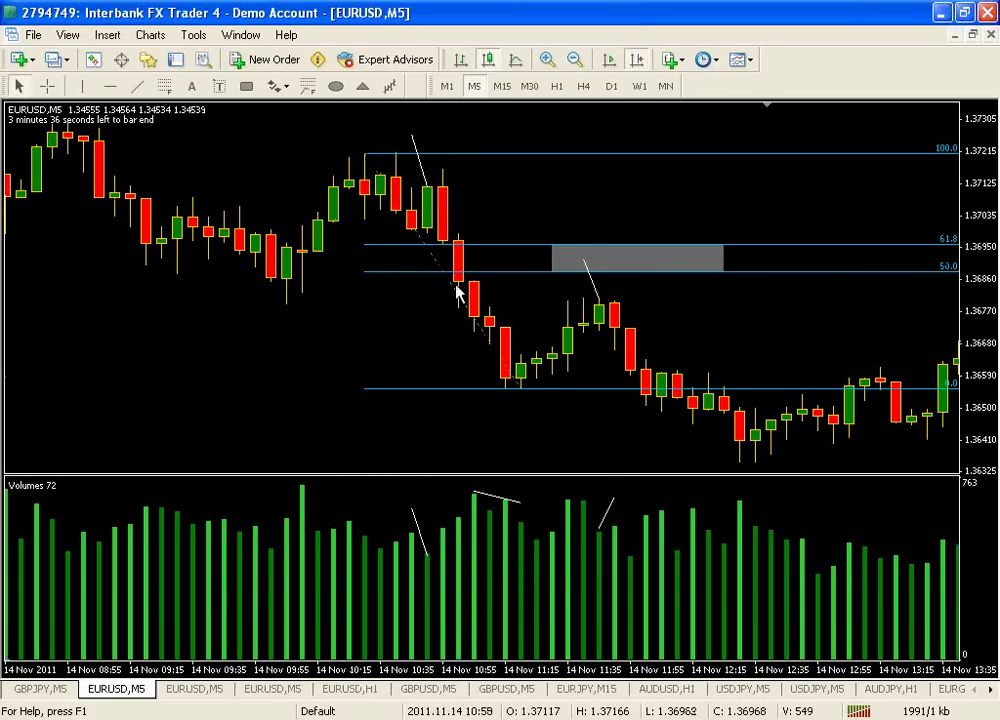
Step: Examine the marked 11:45 candle and its volume against the preceding decline, and inspect the 11:20 low with the crosshair
scroll(531, 413, down, 5)
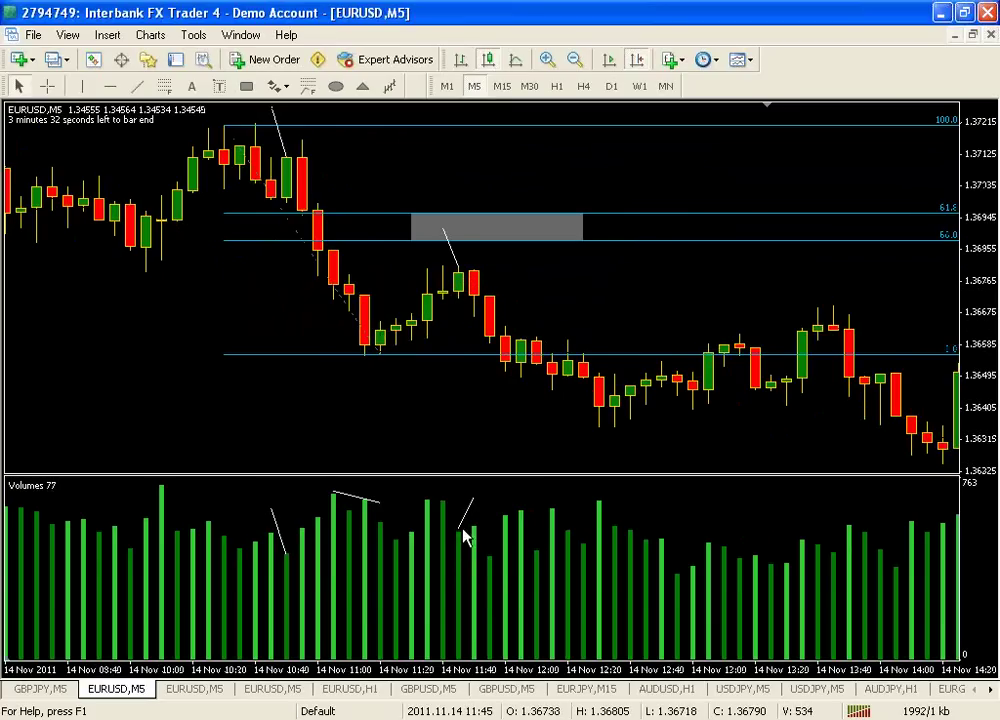
mouse_move(463, 525)
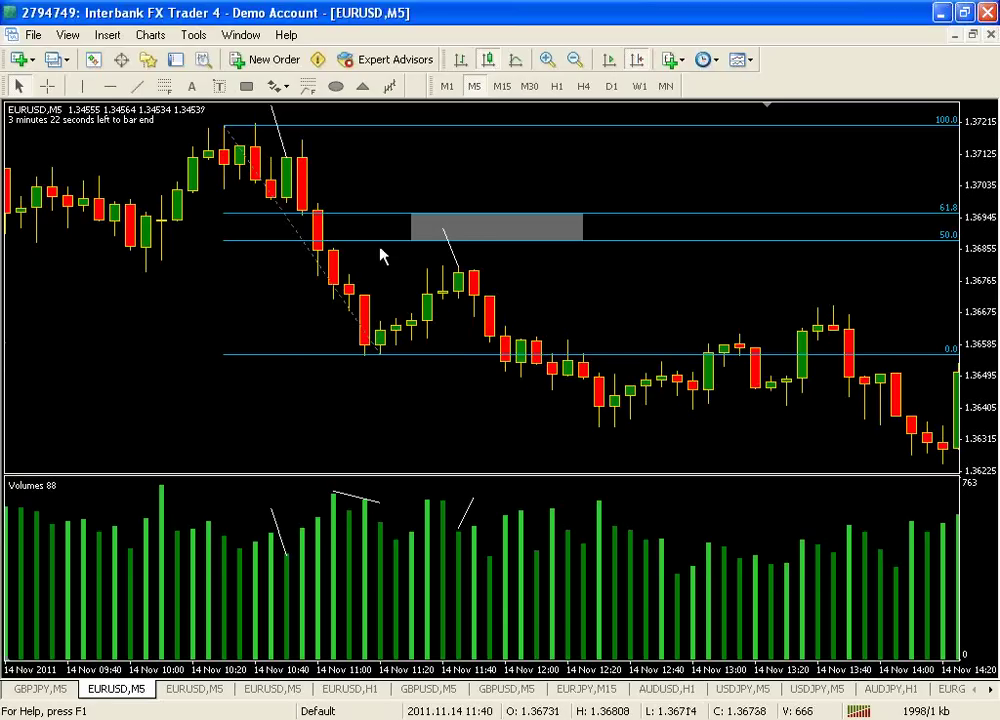
scroll(286, 350, up, 2)
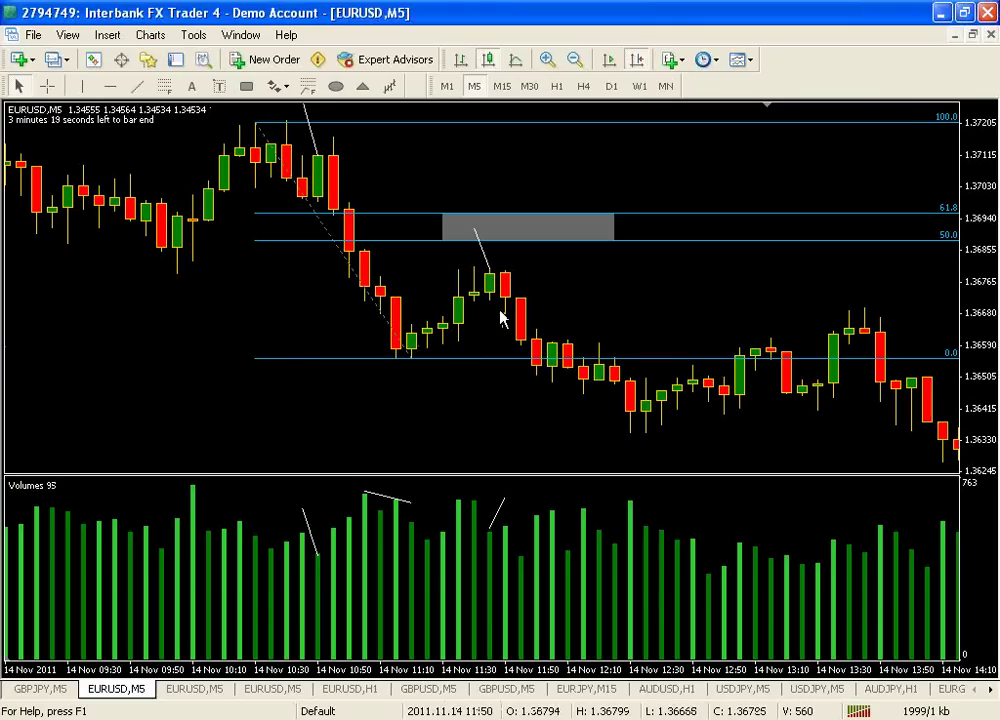
mouse_move(505, 309)
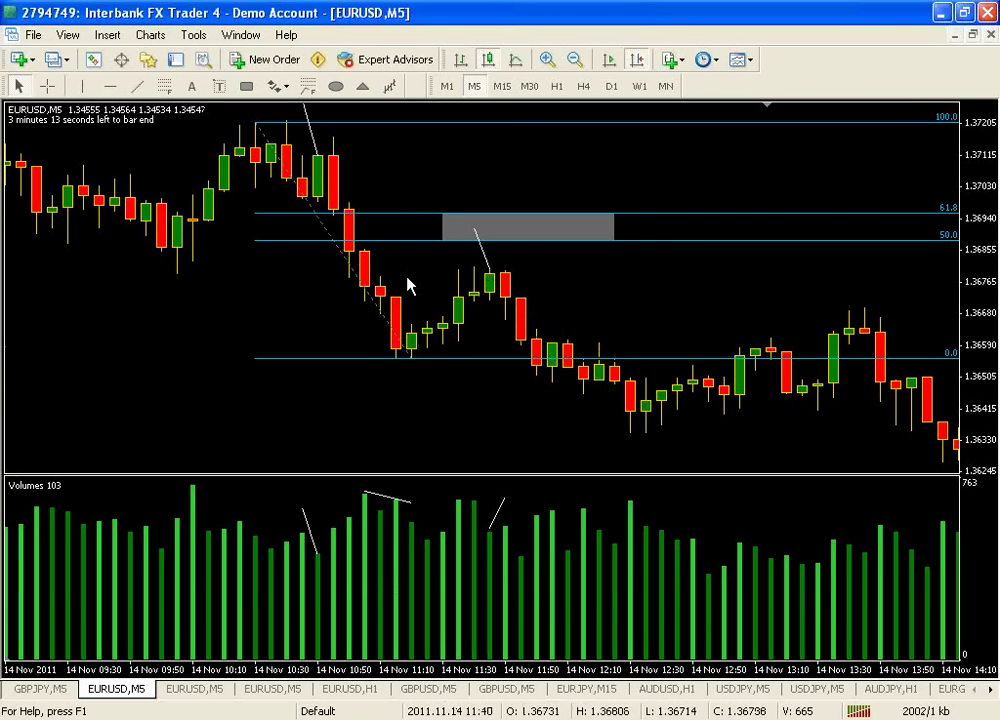
scroll(391, 335, up, 5)
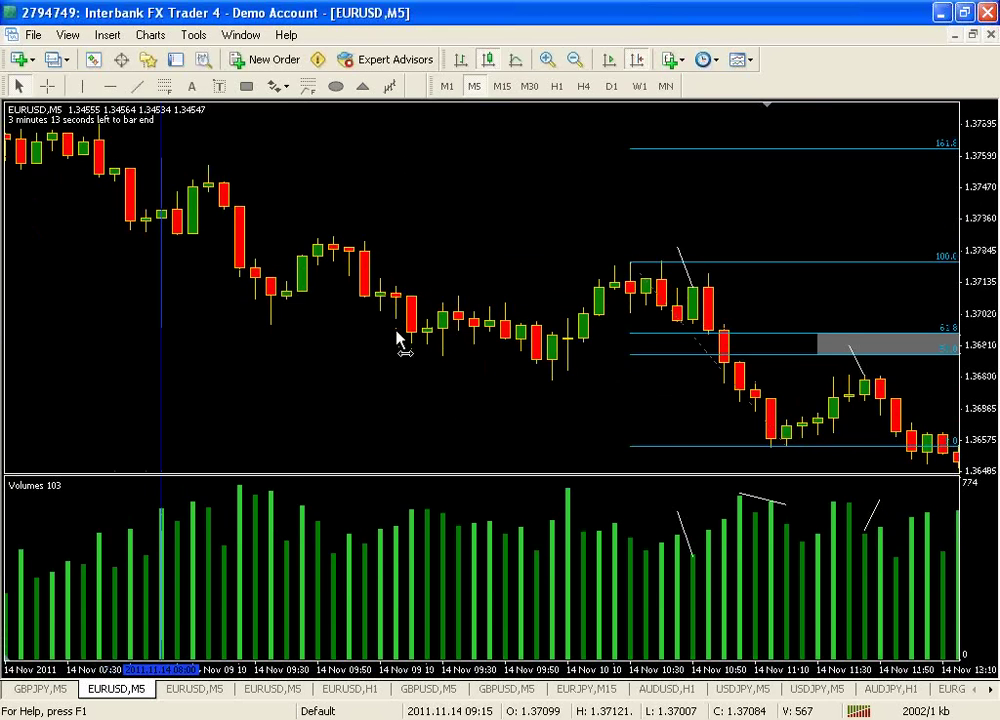
scroll(417, 350, down, 6)
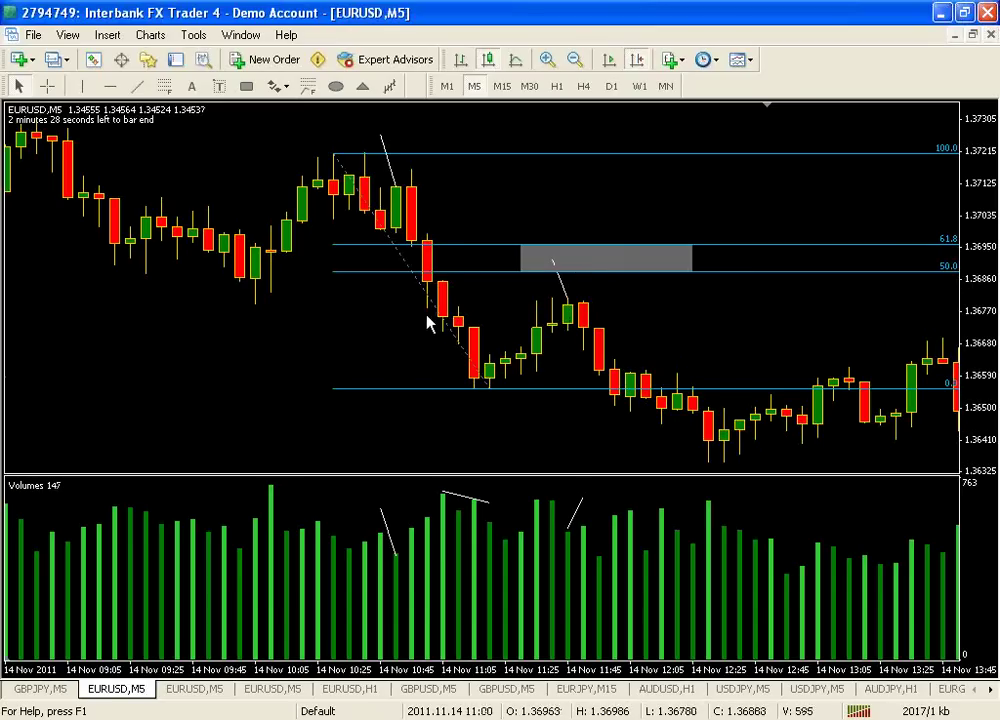
middle_click(480, 306)
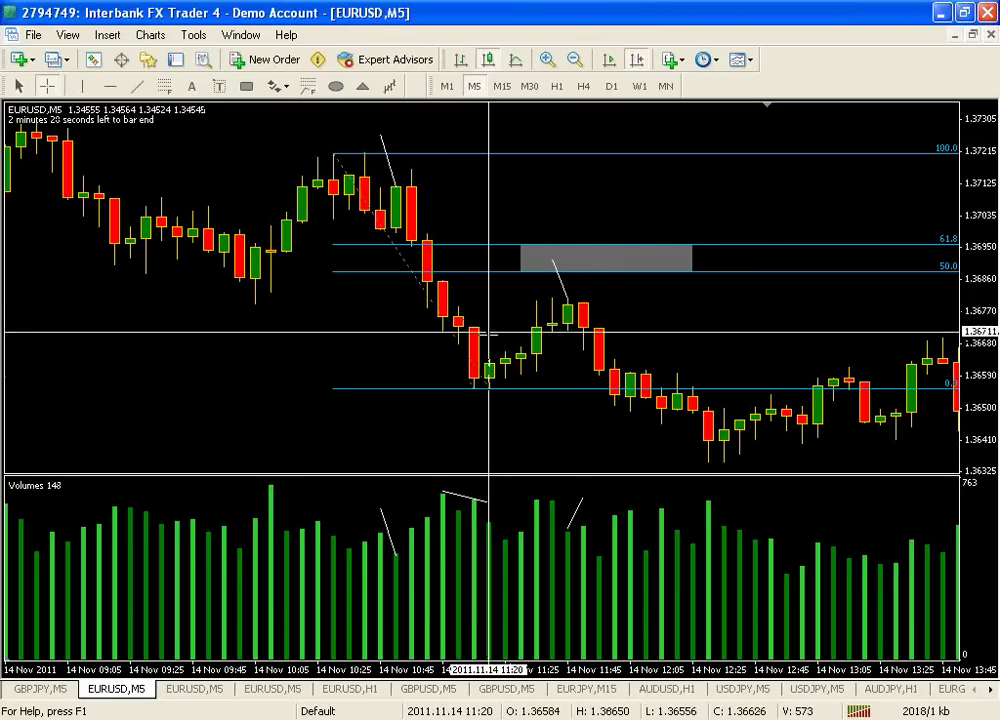
middle_click(491, 330)
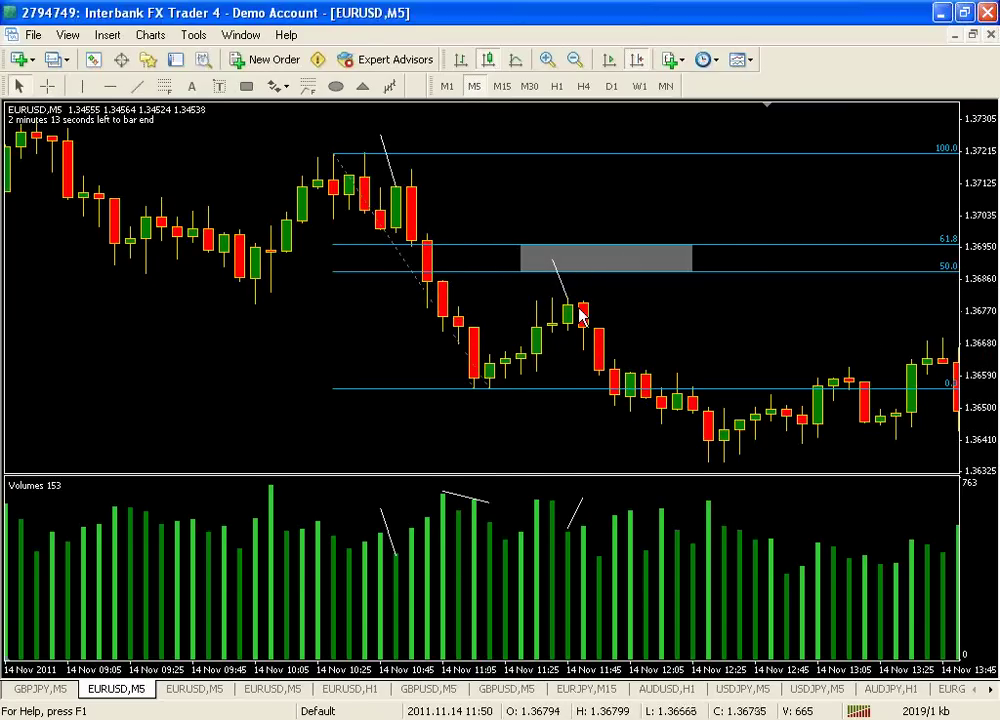
scroll(525, 458, up, 1)
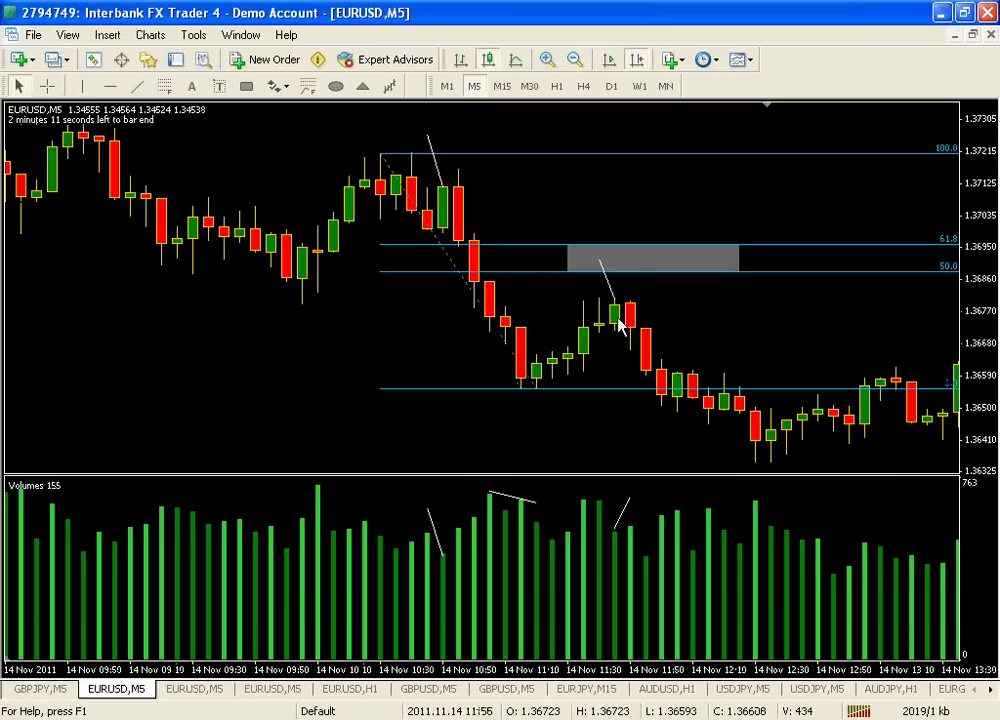
Step: Delete the Fibonacci retracement from the 14 November decline, keeping the shaded zone
right_click(483, 316)
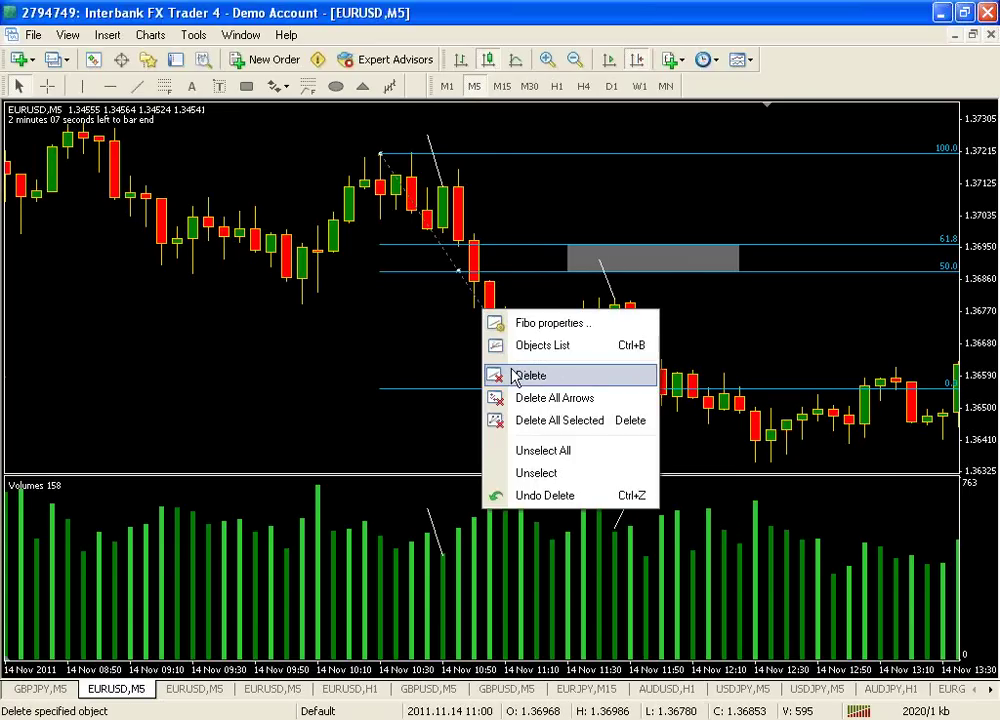
drag(489, 362, 451, 362)
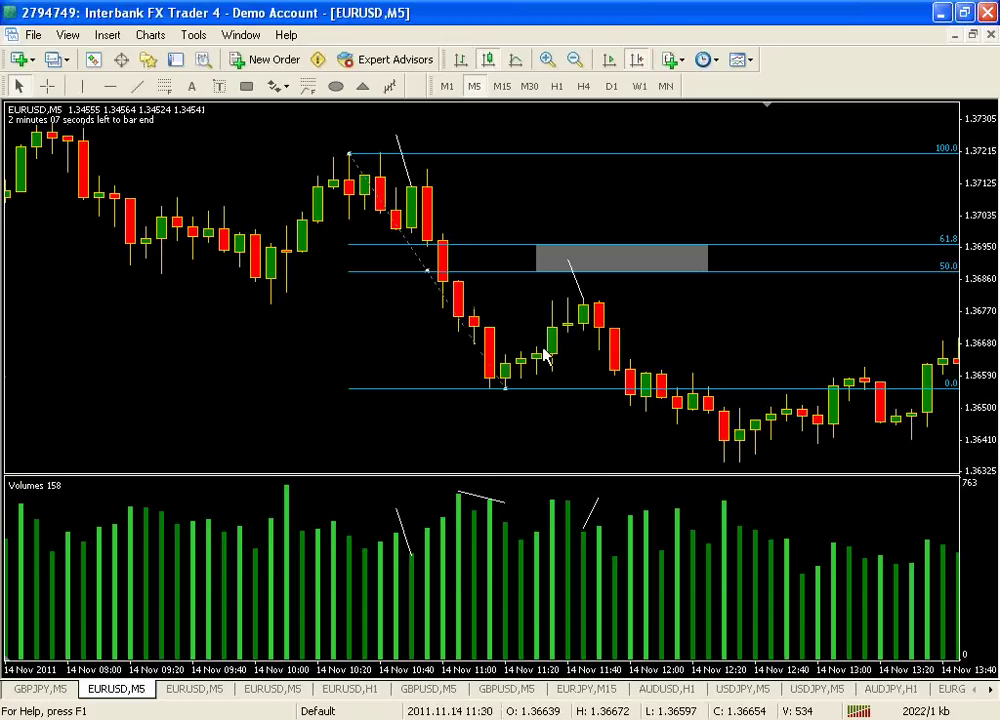
mouse_move(588, 309)
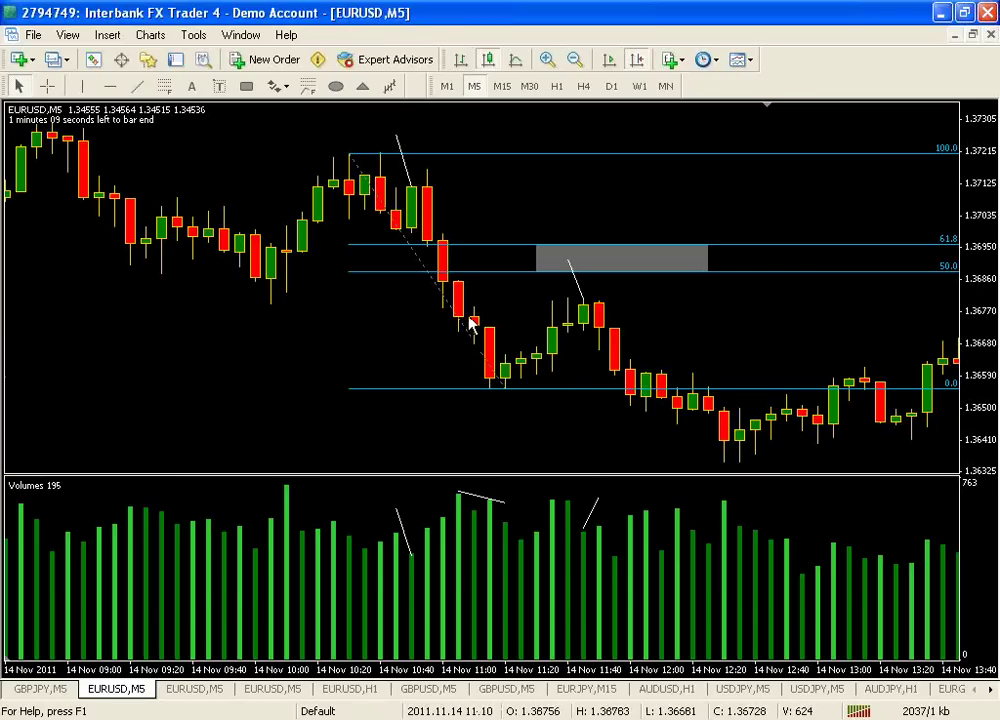
right_click(457, 384)
click(468, 440)
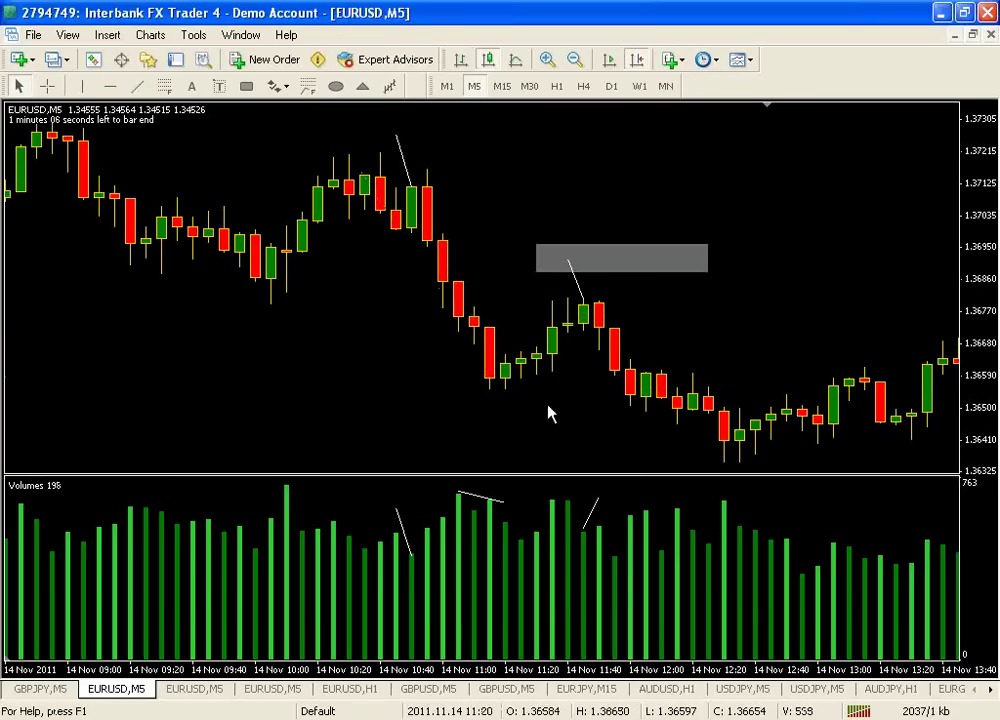
Step: Draw a Fibonacci retracement over the larger 14 November decline, from the 07:05 high to the 10:05 low
scroll(580, 417, up, 5)
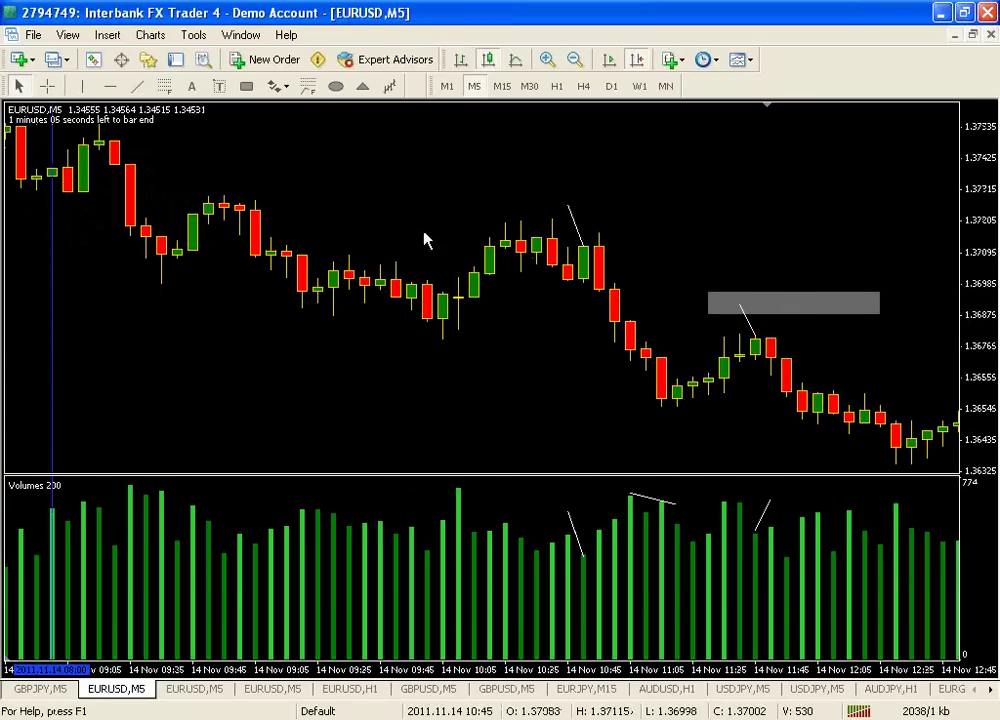
scroll(534, 384, up, 10)
click(139, 87)
mouse_move(228, 122)
mouse_down()
mouse_move(800, 445)
mouse_move(718, 397)
mouse_move(720, 452)
mouse_up()
right_click(719, 451)
click(755, 516)
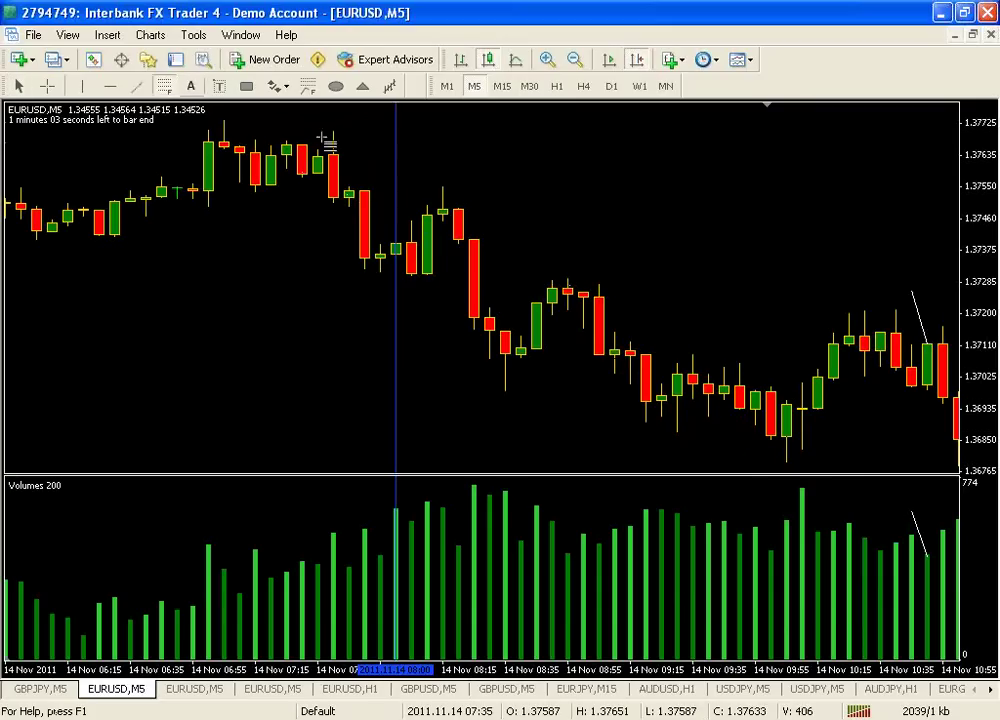
click(166, 86)
drag(224, 121, 797, 446)
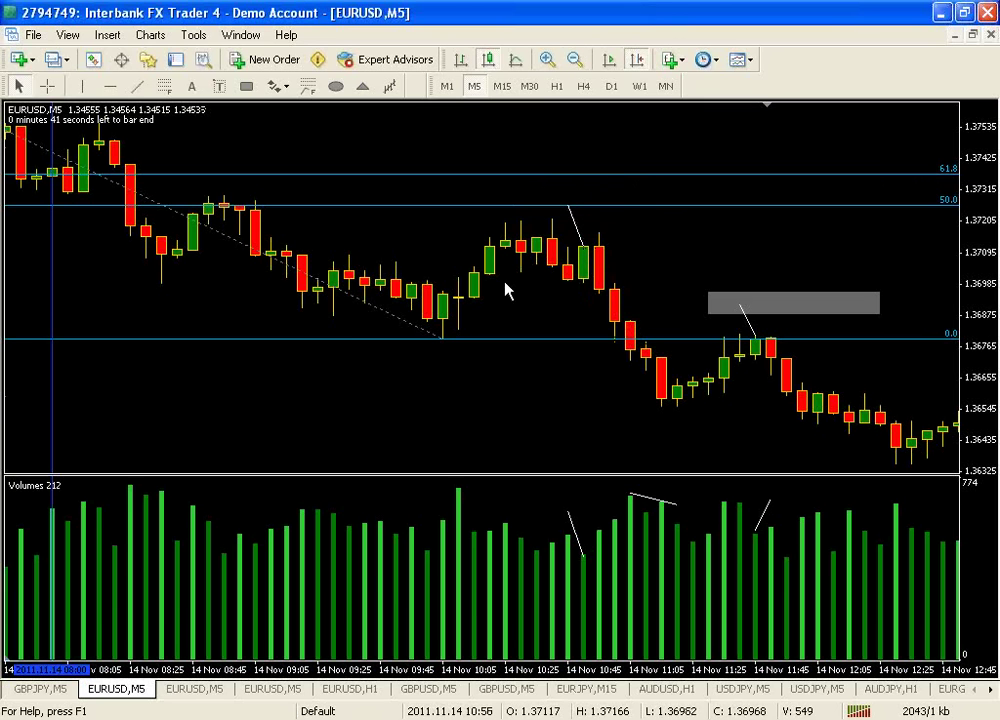
Step: Delete the Fibonacci retracement spanning the 07:05 high to the 10:05 low
right_click(401, 323)
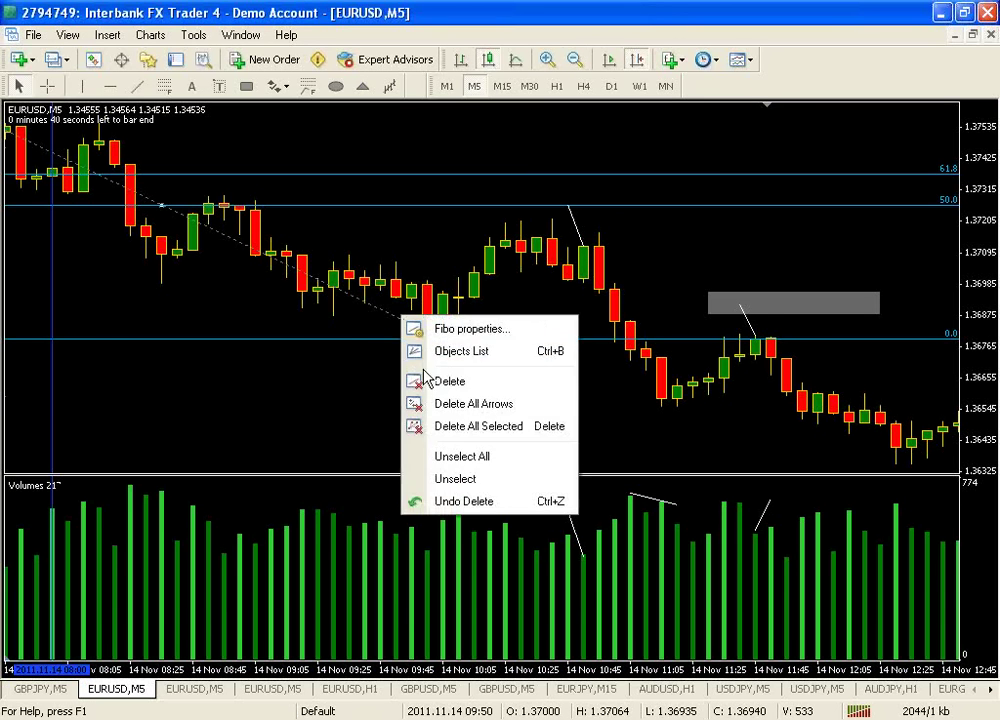
click(423, 382)
Step: Look back through the chart history to the annotated 8 November decline with the Fibonacci retracement and the "risk" zone
scroll(432, 408, left, 15)
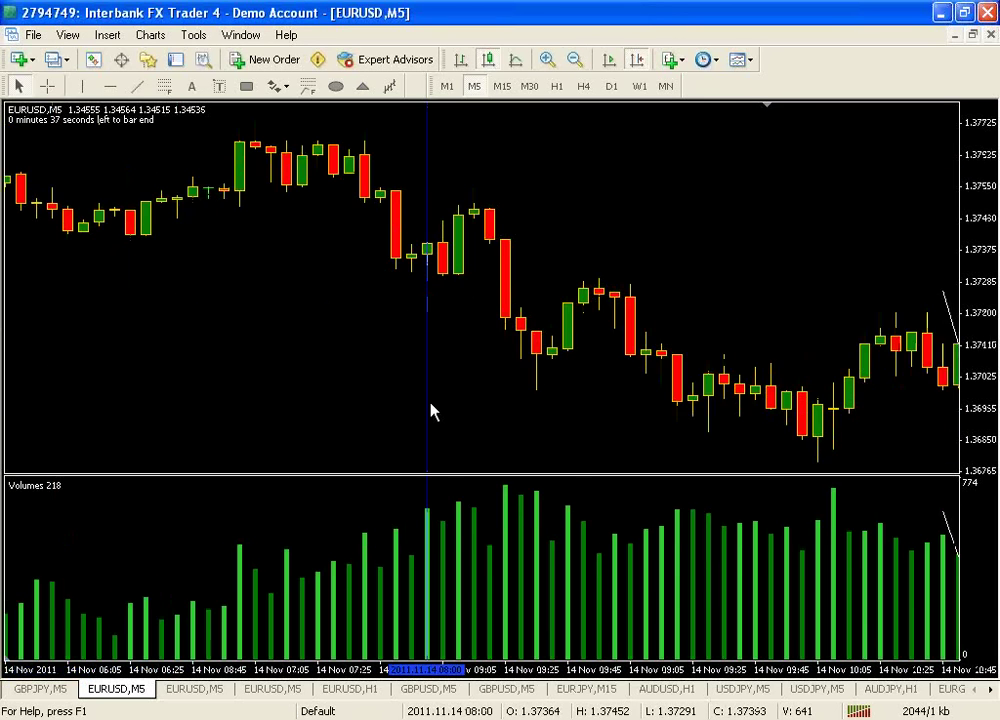
scroll(432, 410, left, 5)
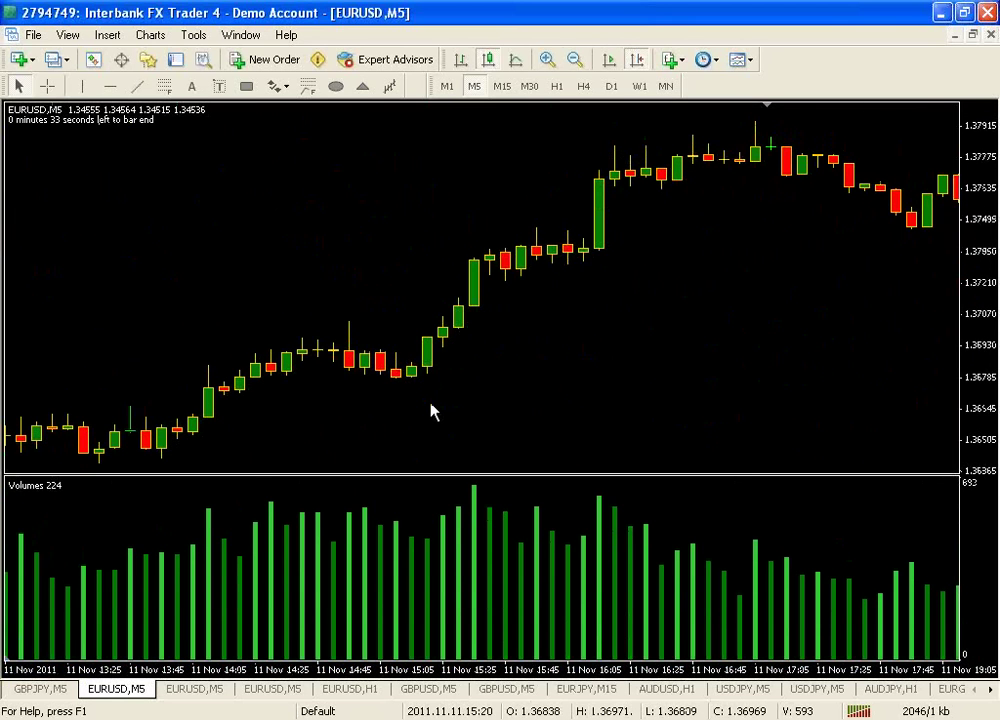
scroll(432, 410, left, 20)
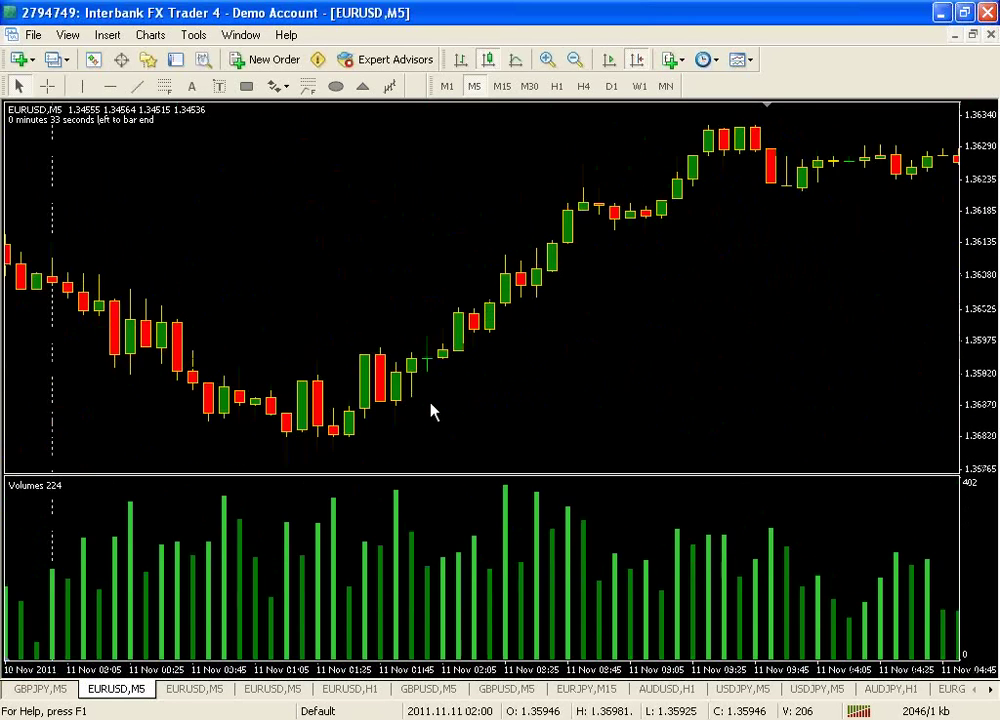
scroll(432, 410, left, 20)
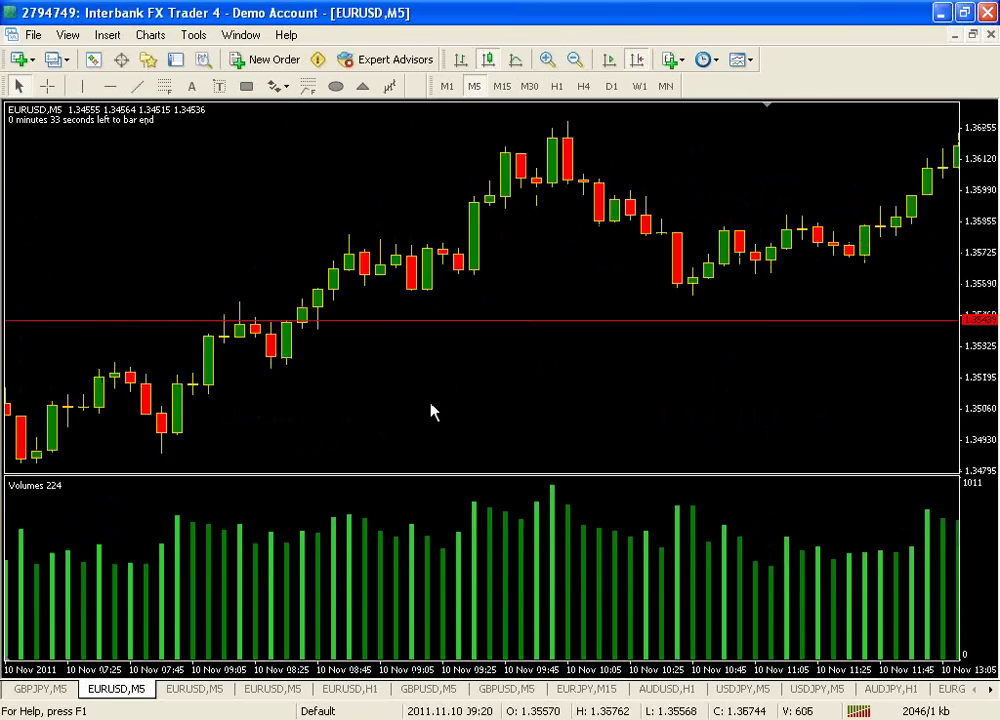
scroll(432, 410, left, 20)
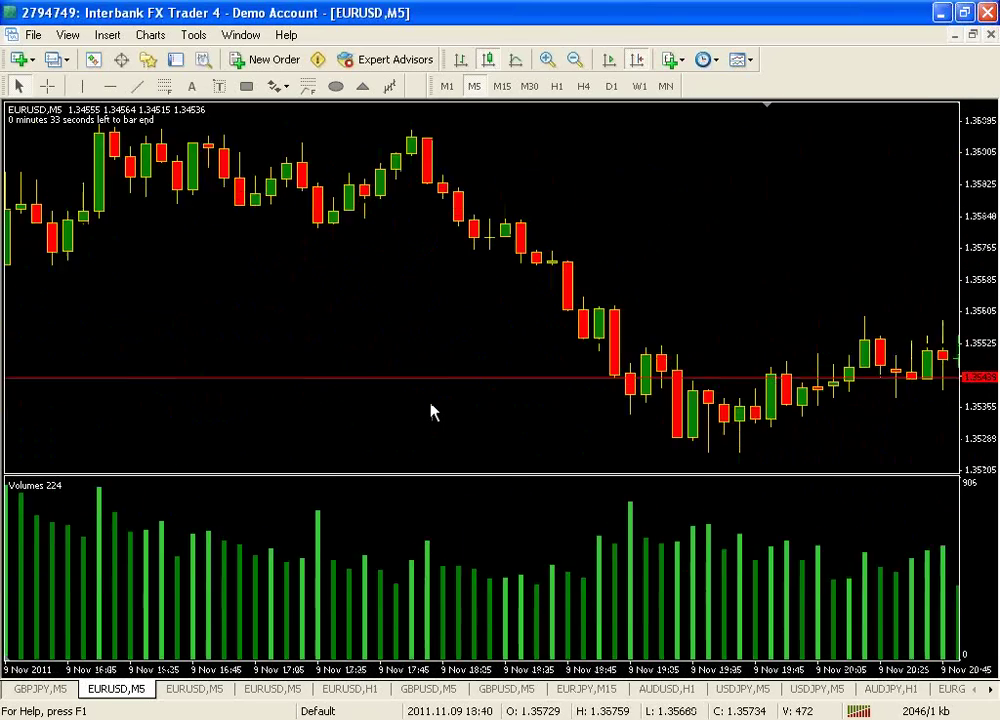
scroll(432, 410, left, 20)
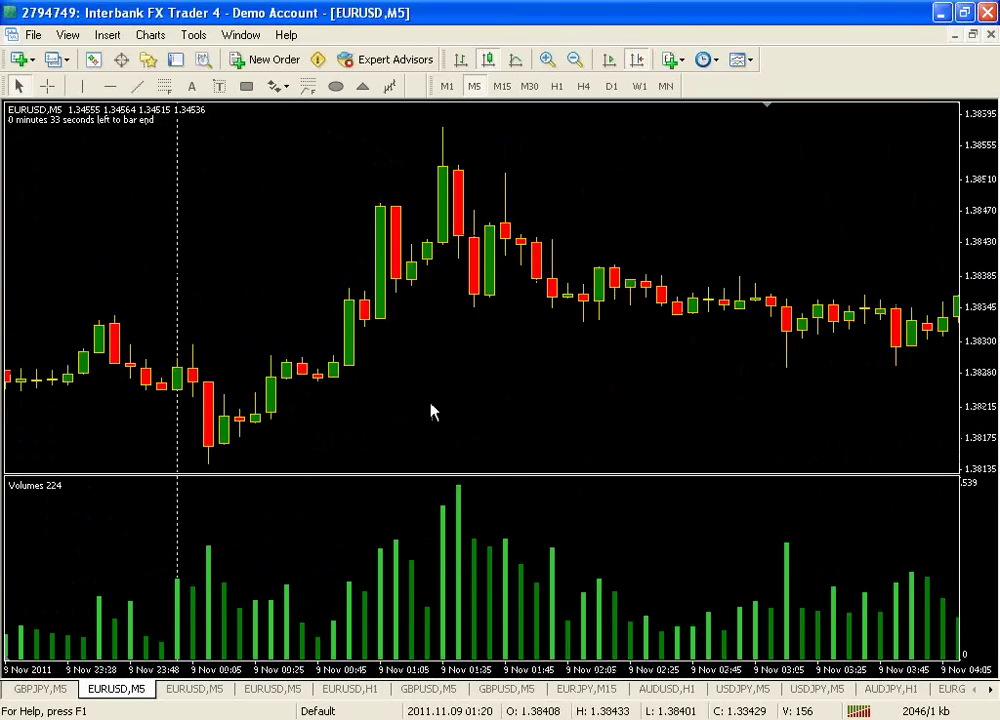
scroll(432, 410, left, 20)
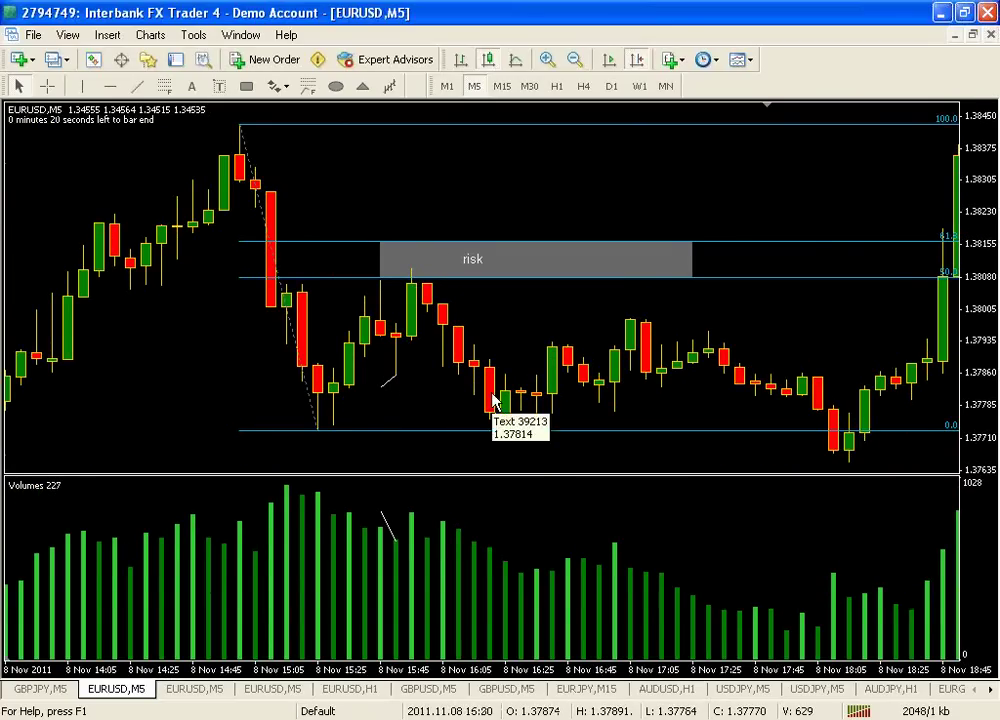
Step: Inspect the marked 8 November 15:50 candle and its volume bar with the crosshair
scroll(490, 402, left, 8)
middle_click(520, 416)
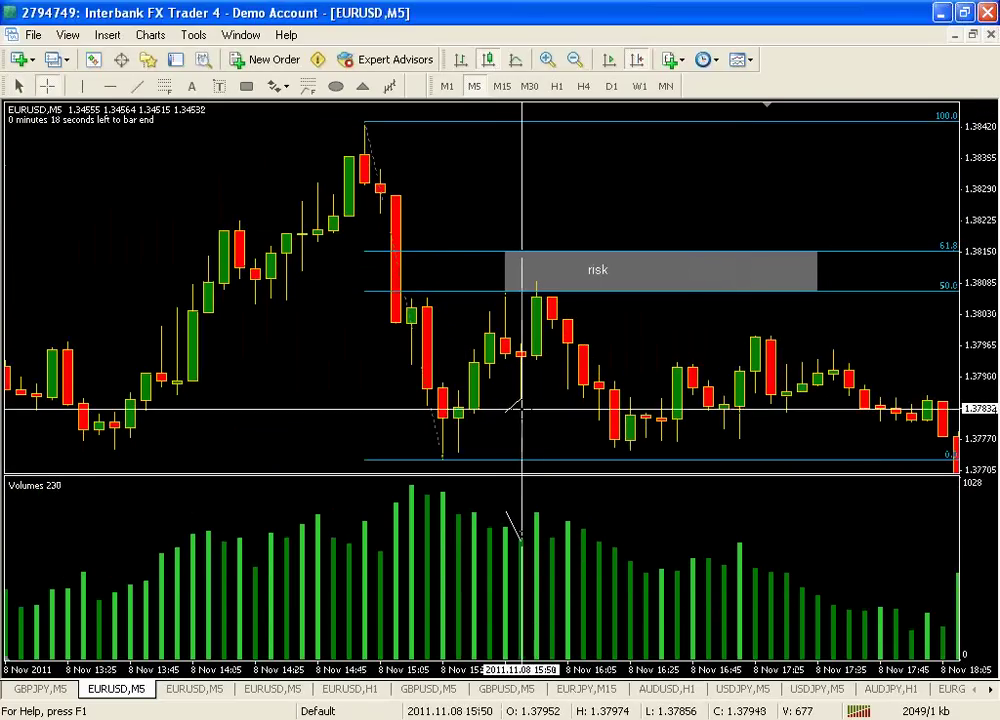
middle_click(520, 416)
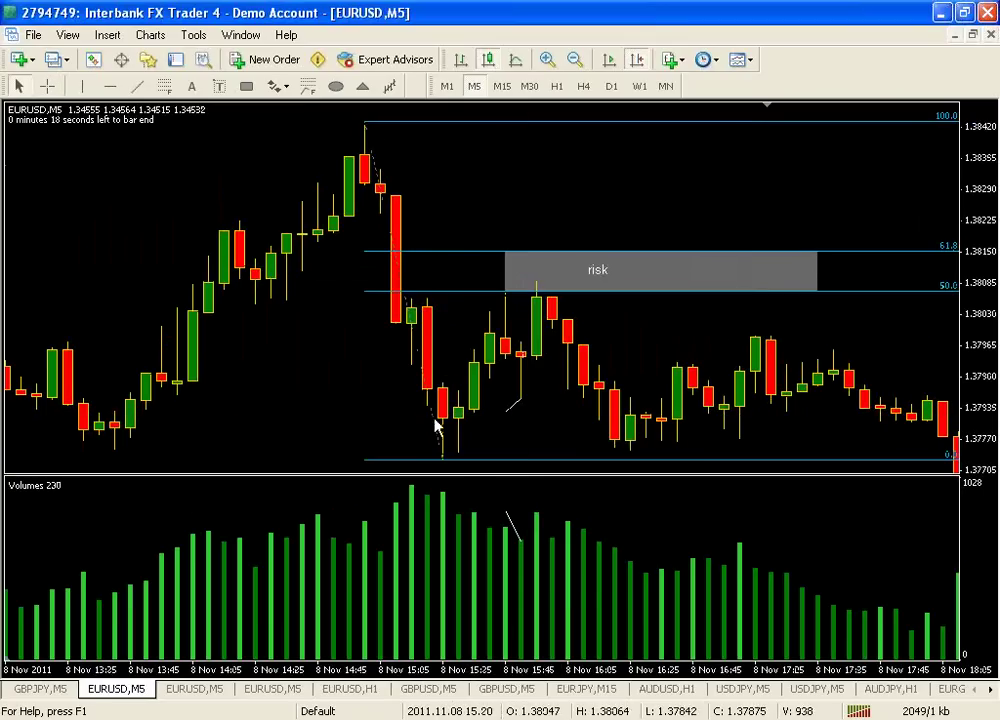
middle_click(520, 413)
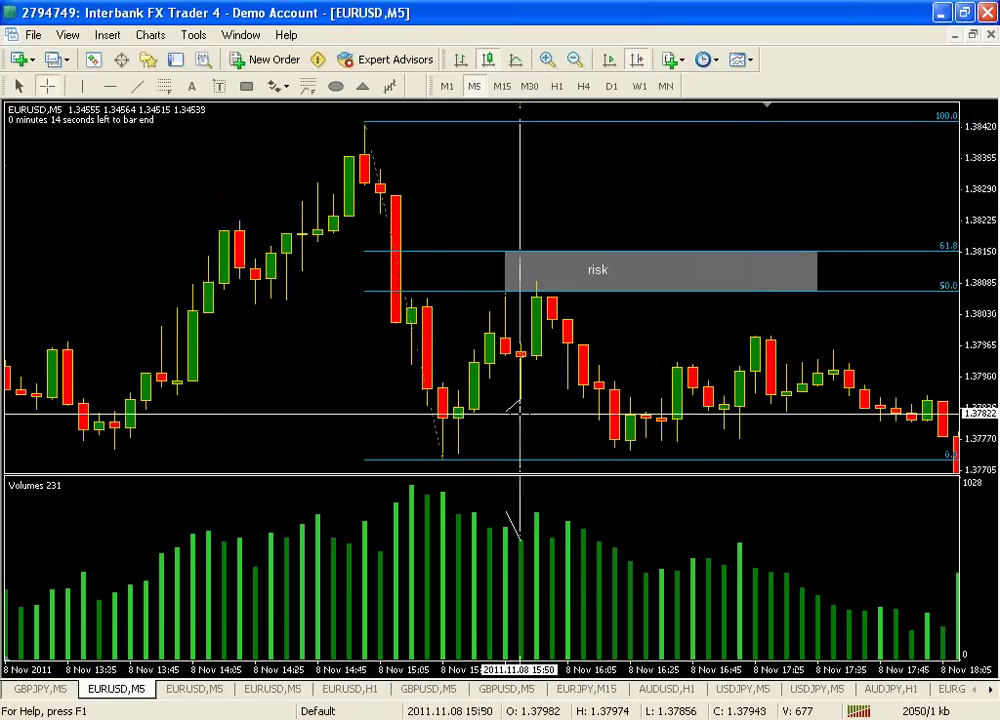
Step: Look back through the chart history to the 3 November decline with the Fibonacci retracement and shaded zone
middle_click(522, 406)
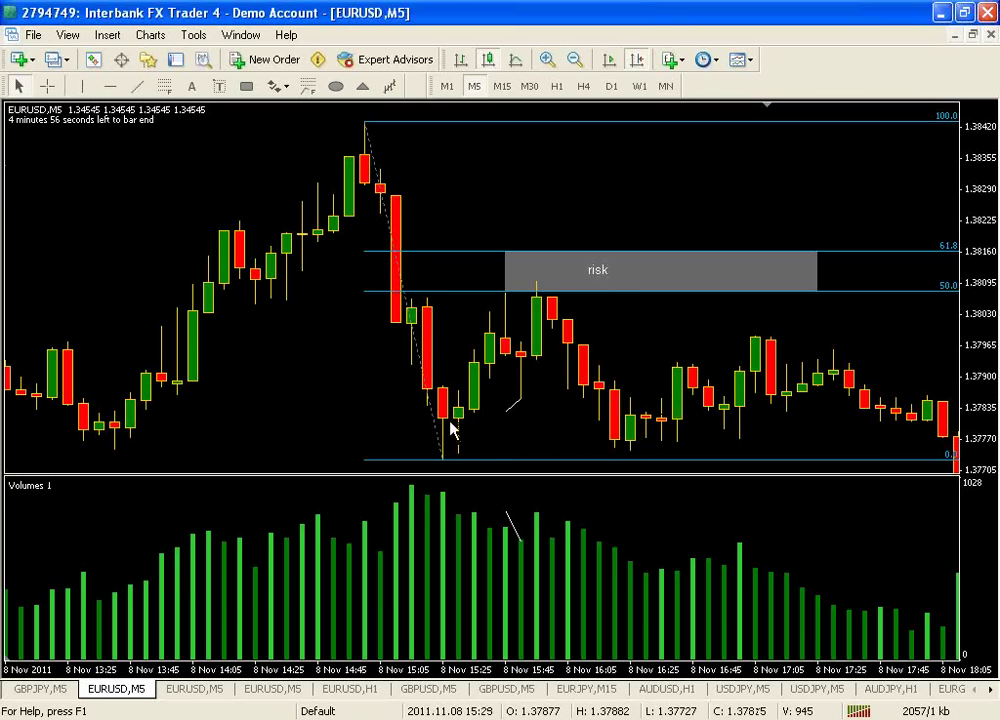
scroll(301, 408, up, 8)
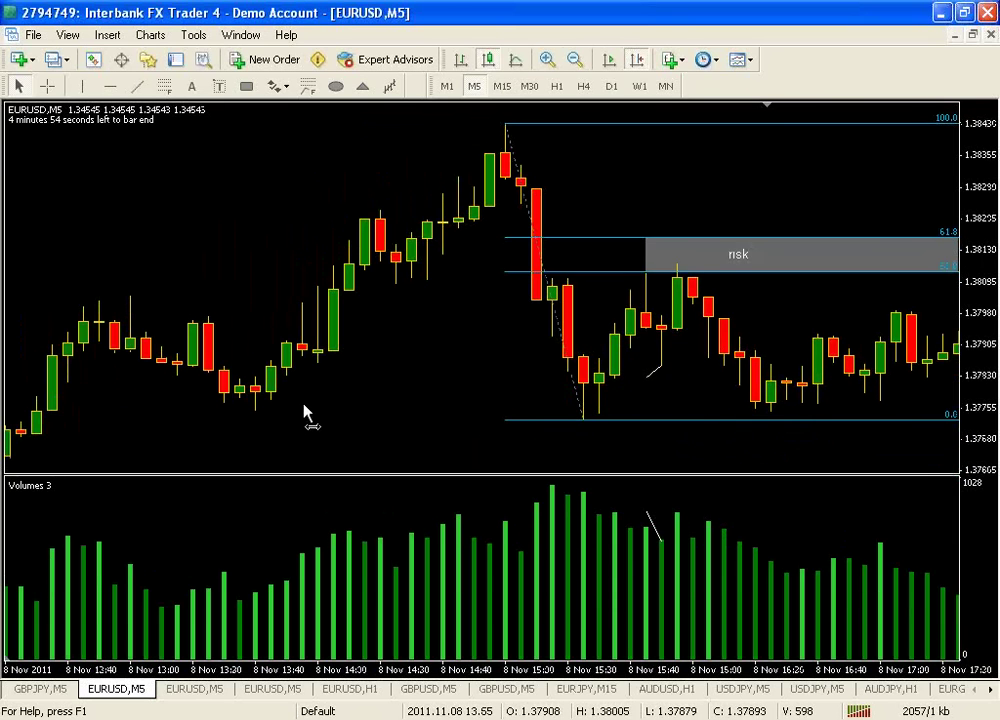
scroll(330, 420, up, 20)
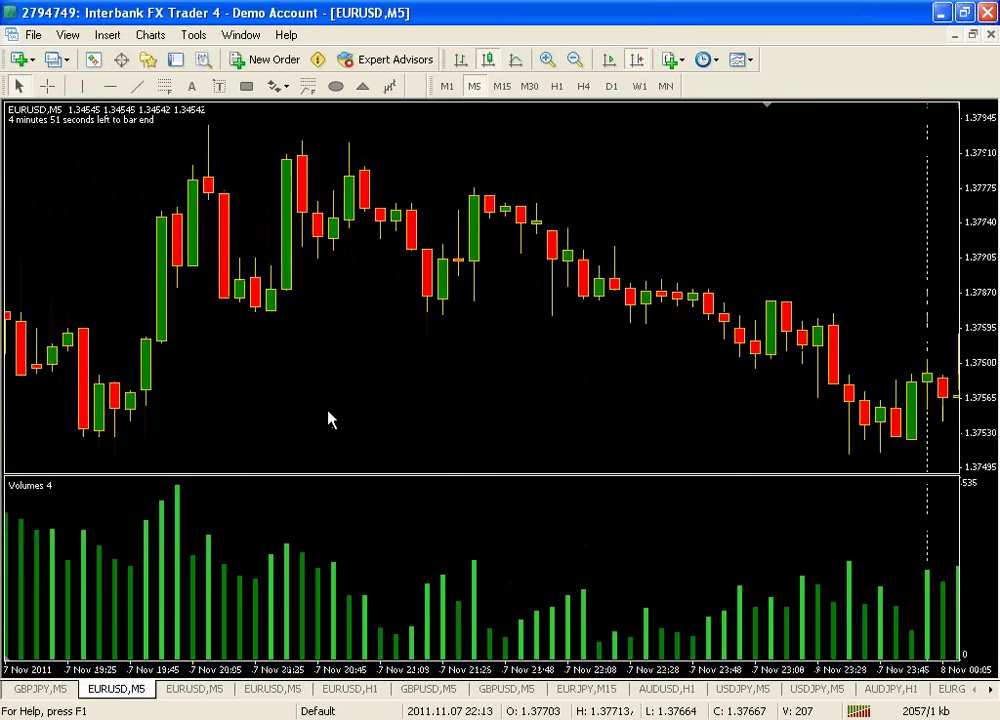
scroll(330, 418, up, 20)
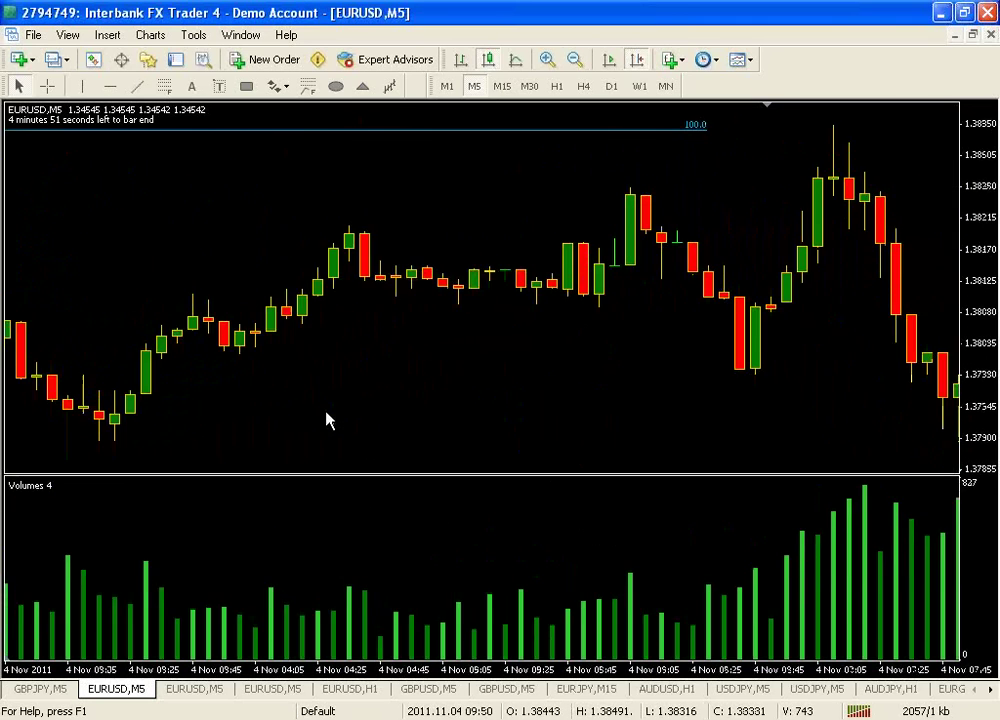
scroll(330, 420, up, 18)
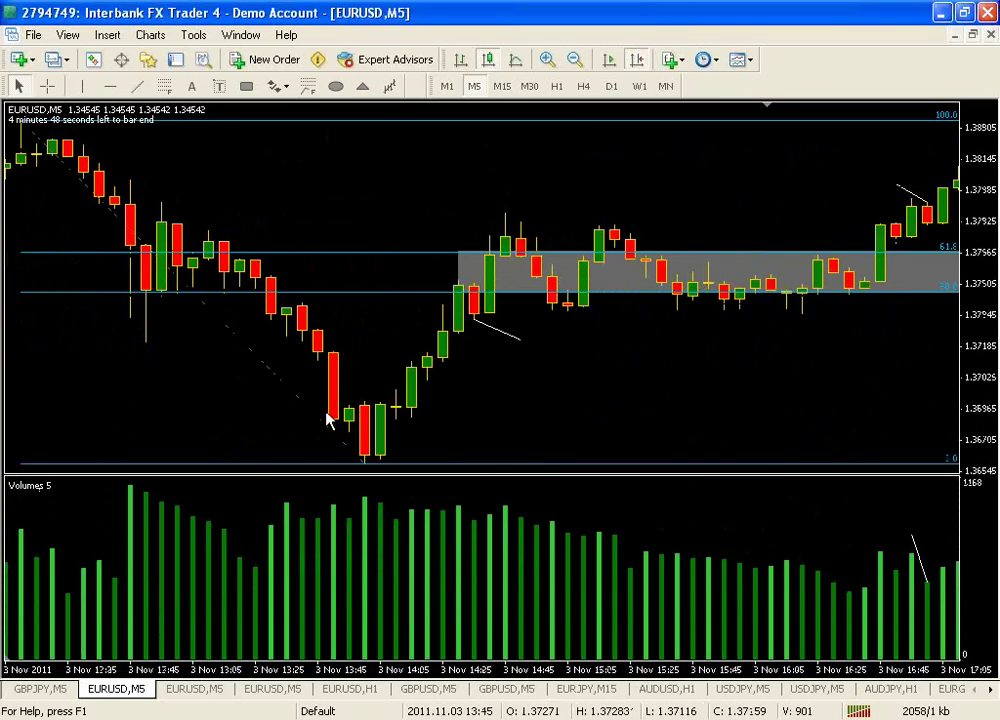
scroll(330, 420, up, 4)
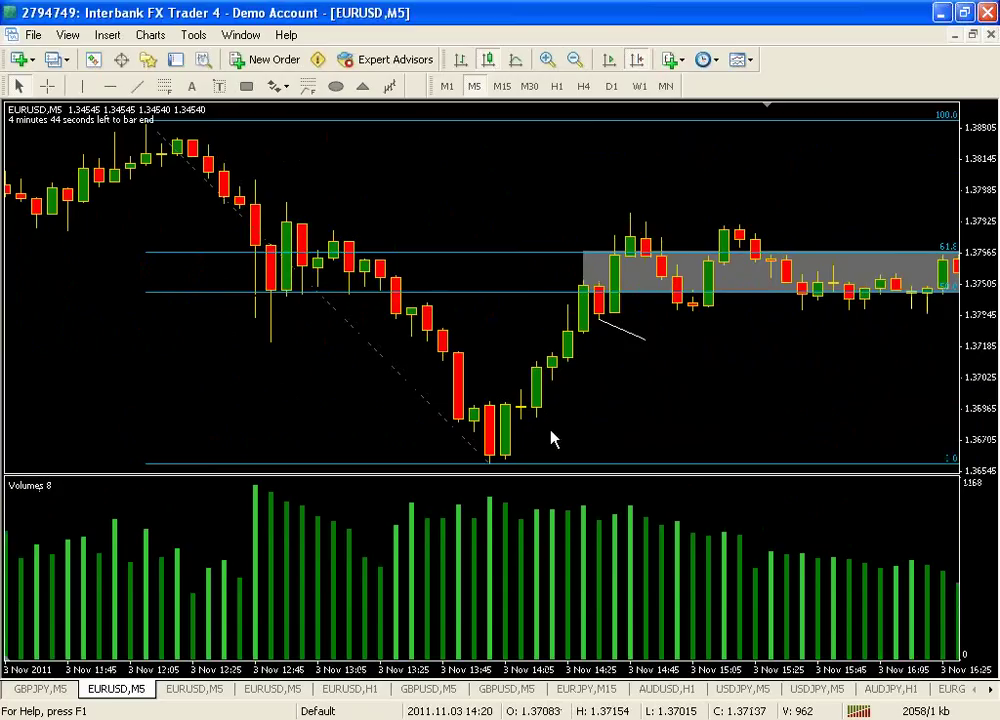
Step: Examine the 3 November decline, the price action in the shaded 50.0 to 61.8 zone and the rally out of it
scroll(551, 437, down, 8)
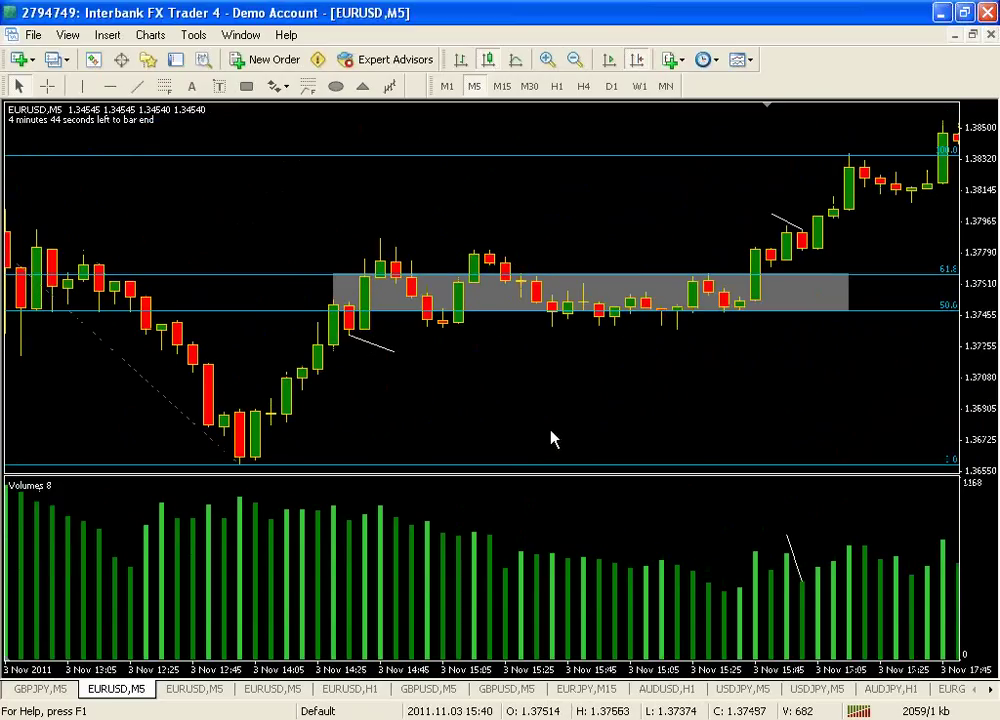
scroll(549, 440, up, 3)
middle_click(474, 385)
middle_click(474, 385)
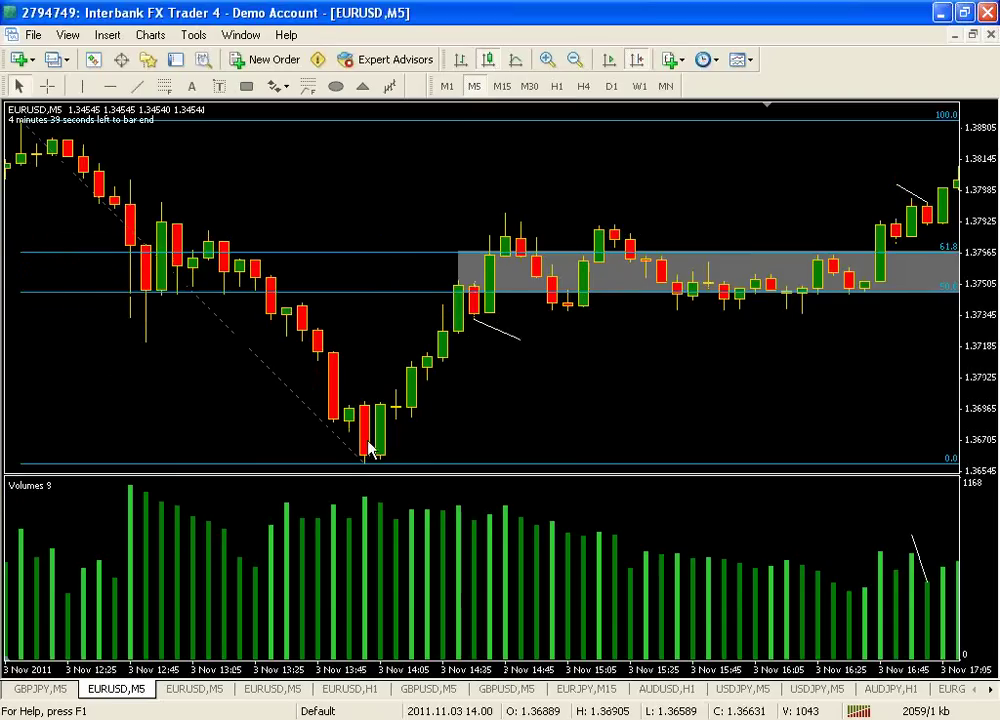
middle_click(471, 375)
middle_click(474, 370)
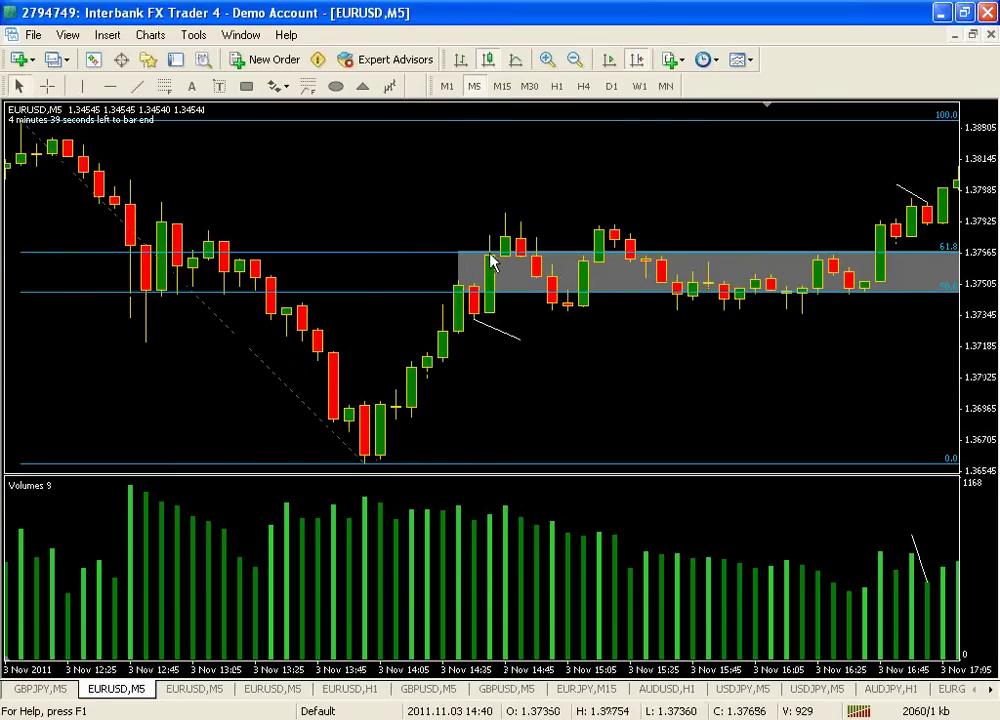
mouse_move(491, 263)
drag(553, 352, 541, 356)
scroll(541, 356, down, 1)
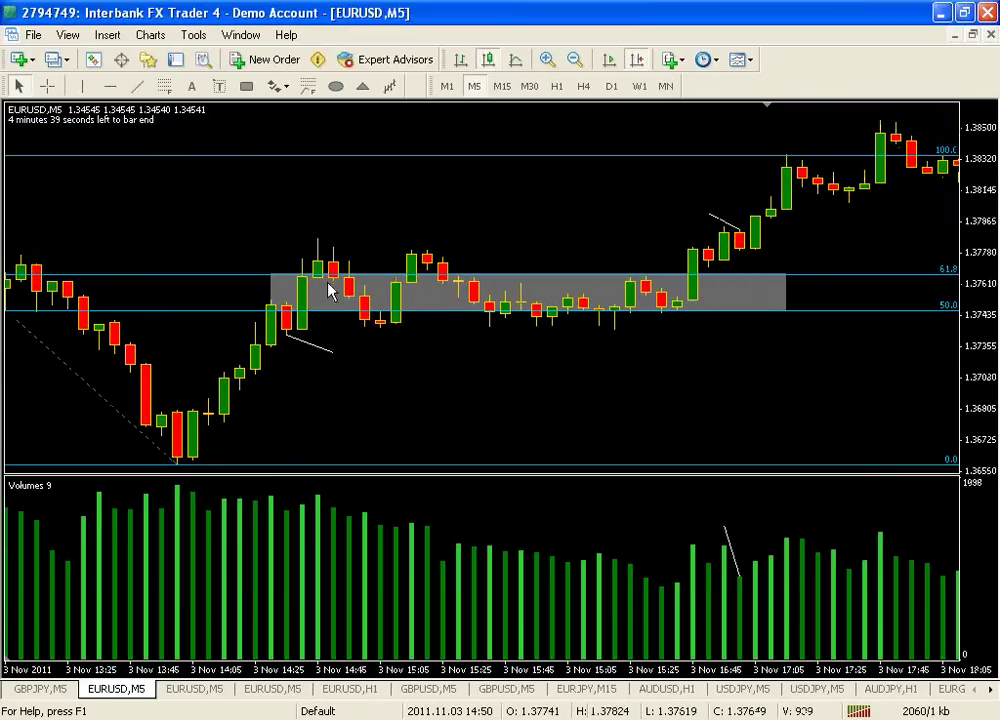
scroll(678, 300, down, 3)
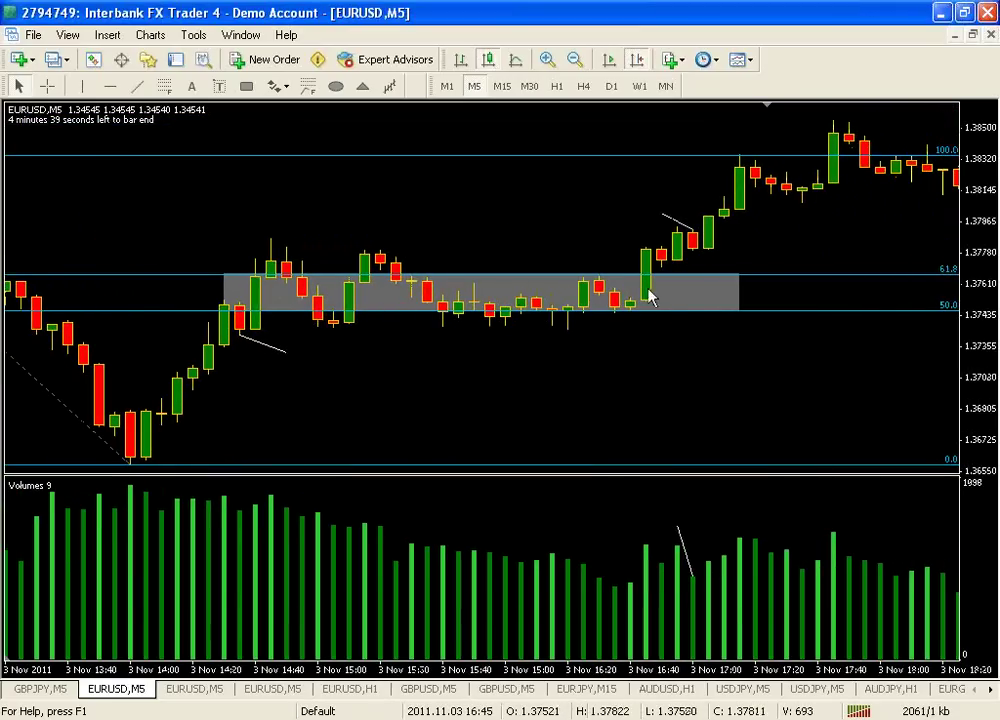
Step: Inspect the marked 3 November 17:00 candle above the shaded zone and its volume bar with the crosshair
middle_click(680, 237)
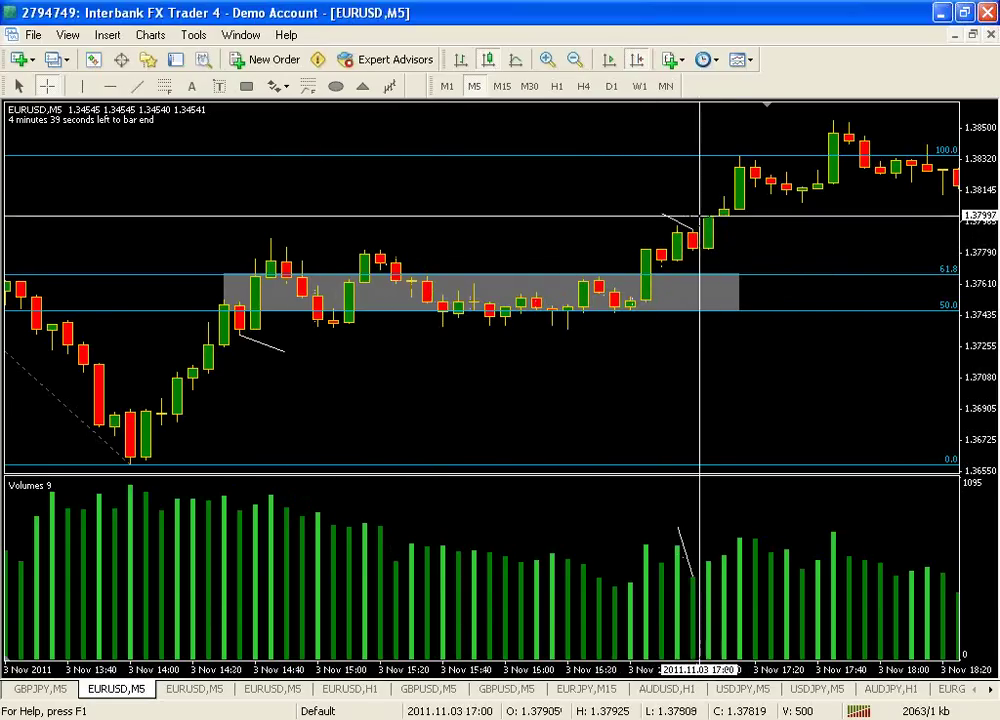
mouse_move(738, 292)
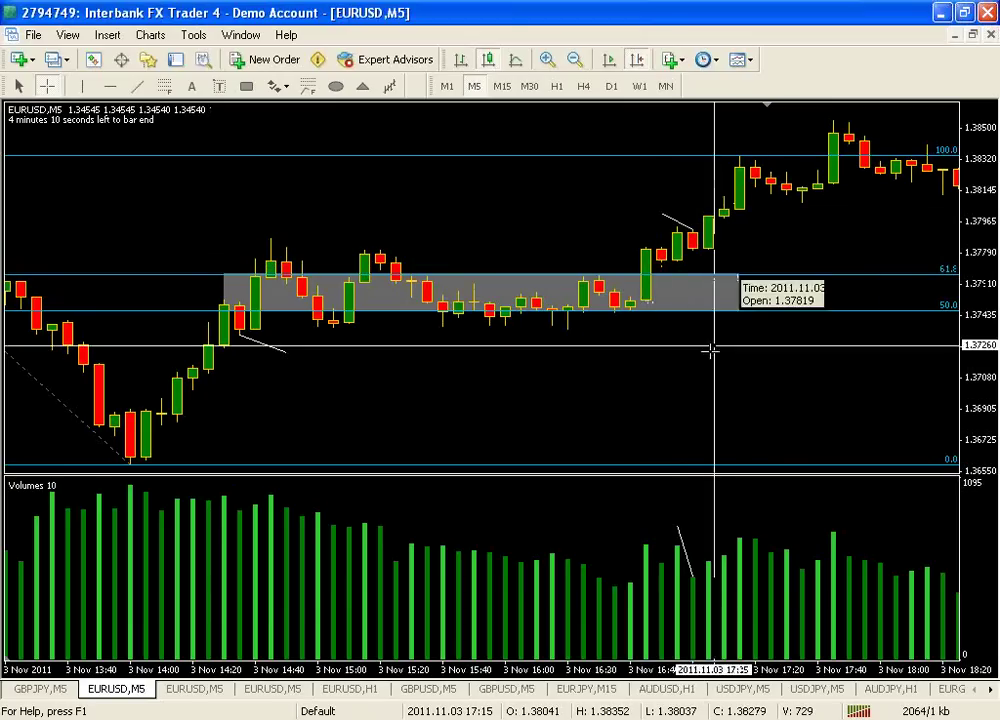
click(570, 390)
scroll(578, 395, up, 3)
scroll(585, 400, up, 4)
scroll(588, 403, down, 5)
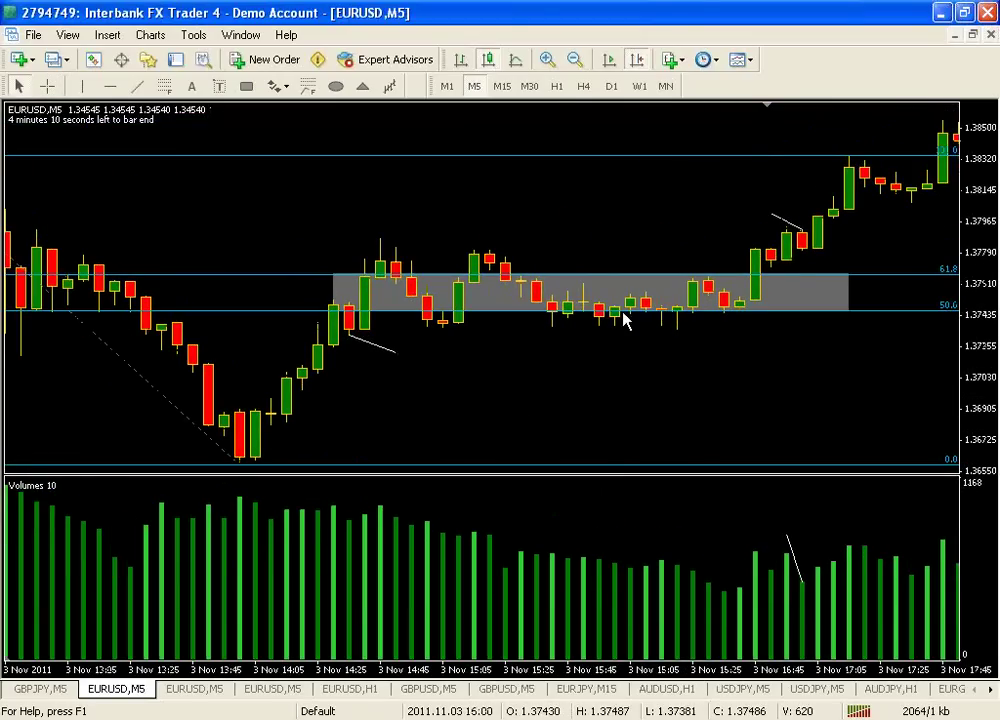
Step: Return to the latest bars and look back to the annotated 17 November example with the "AR" and "No Supply" labels
click(638, 60)
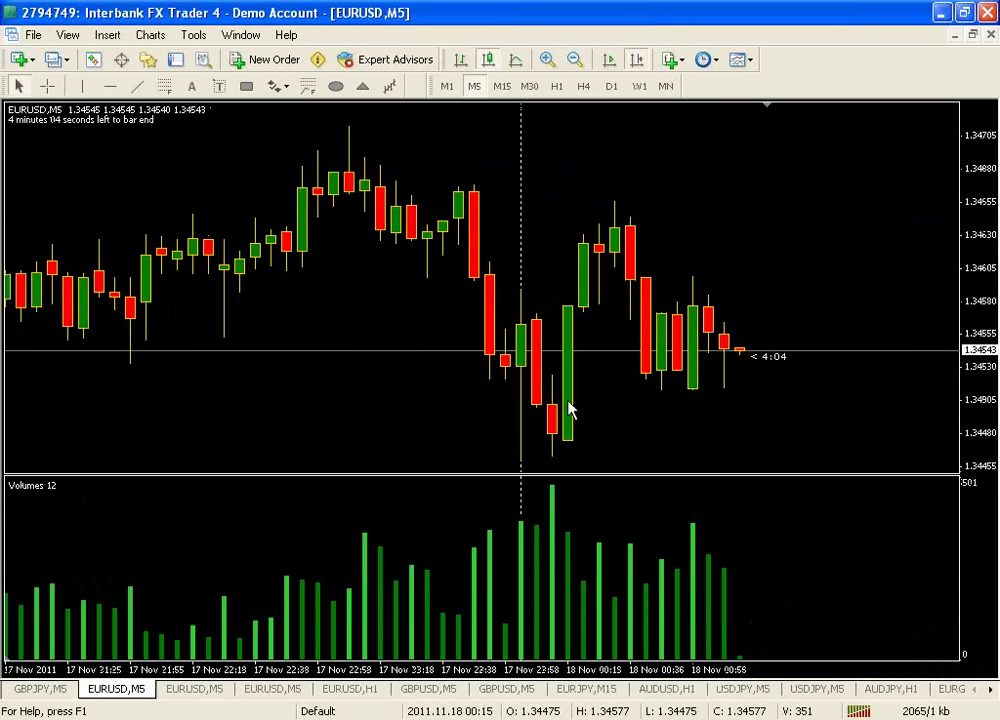
scroll(571, 408, up, 5)
scroll(550, 345, up, 2)
scroll(548, 348, up, 8)
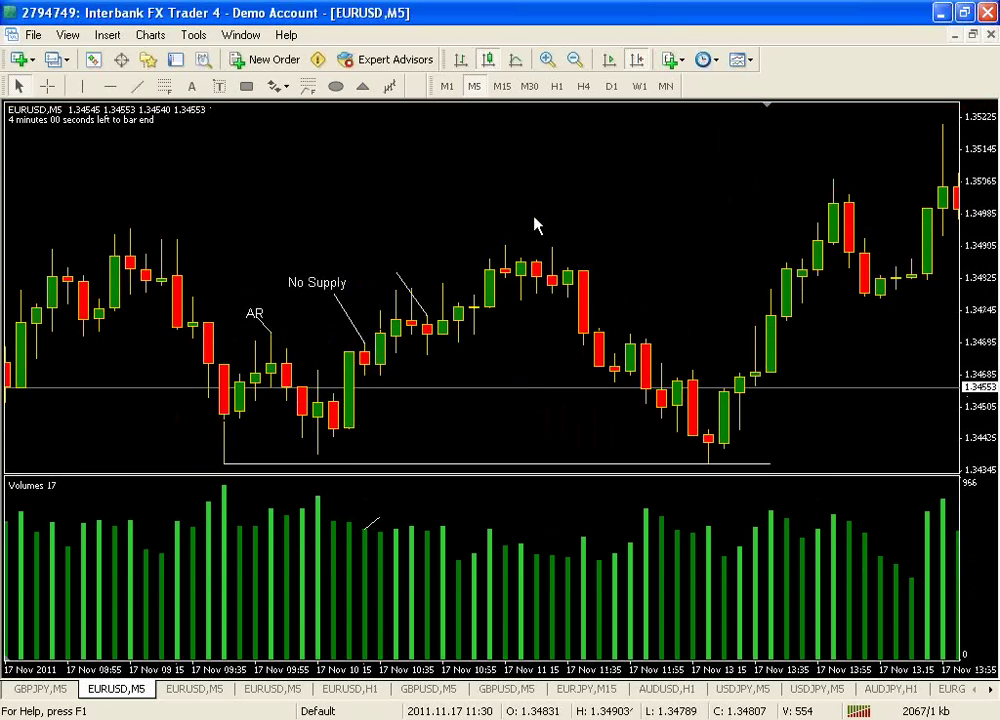
scroll(536, 223, up, 3)
scroll(865, 305, up, 1)
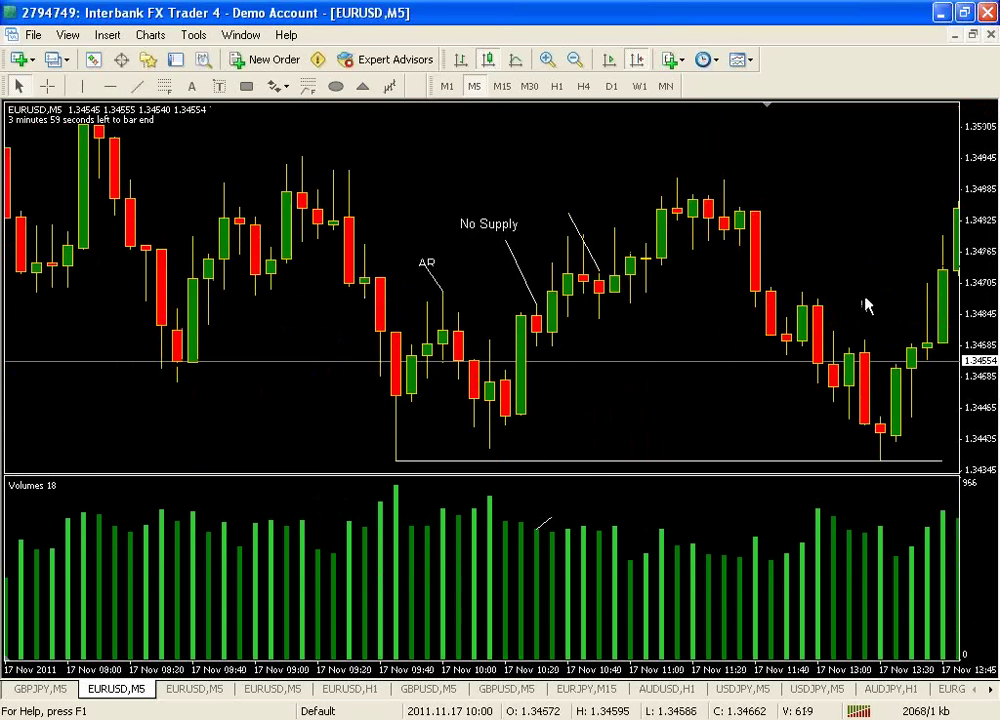
scroll(636, 317, up, 5)
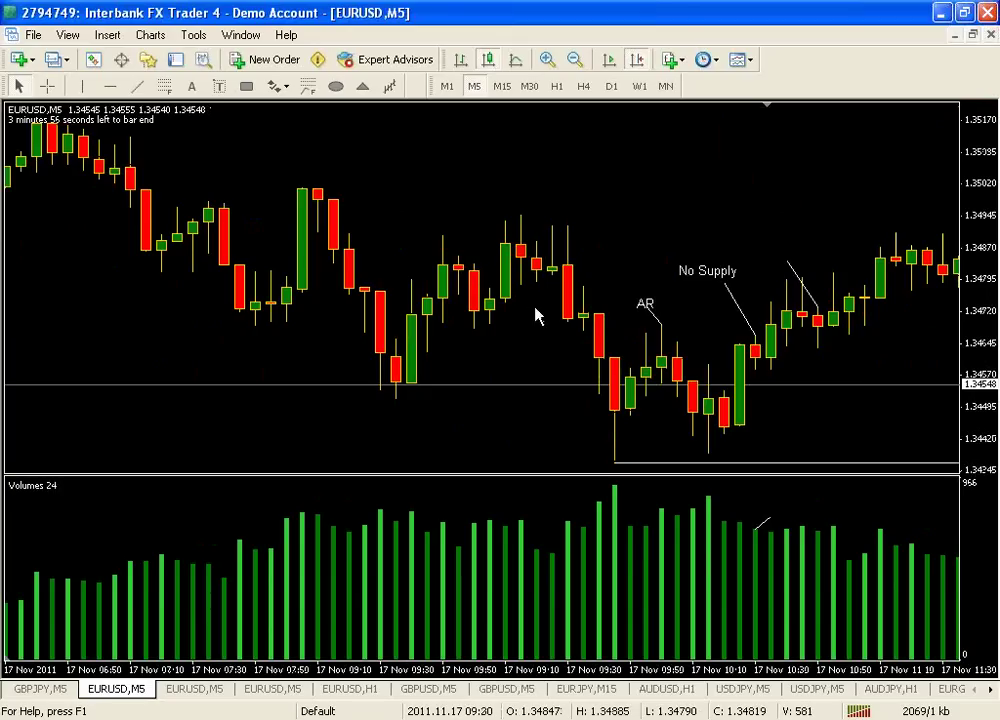
scroll(547, 368, down, 2)
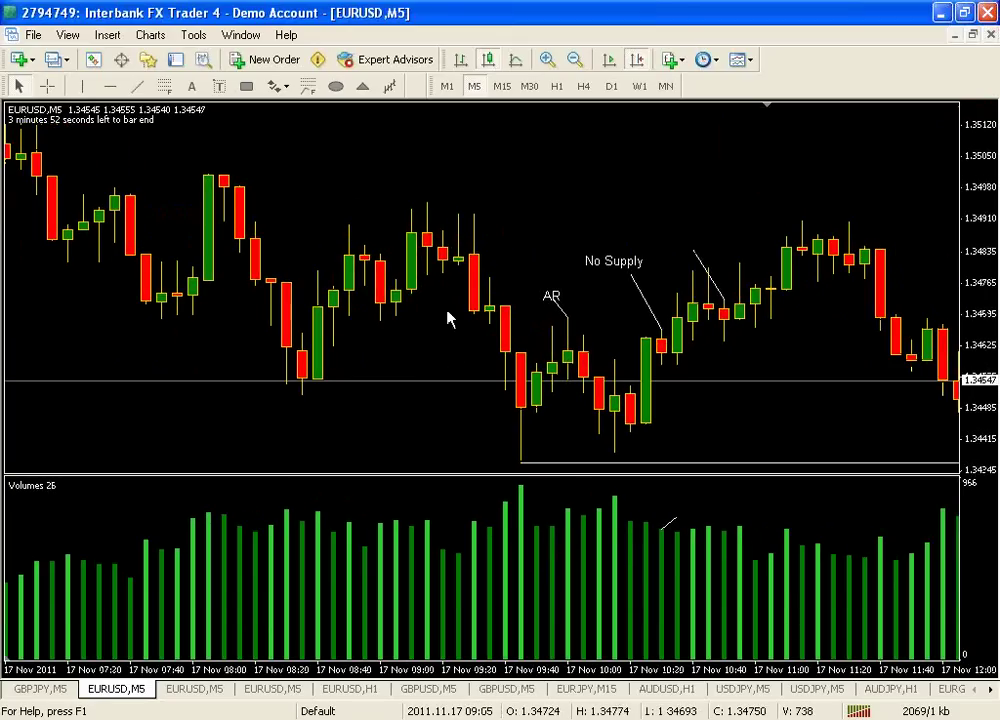
scroll(420, 347, down, 2)
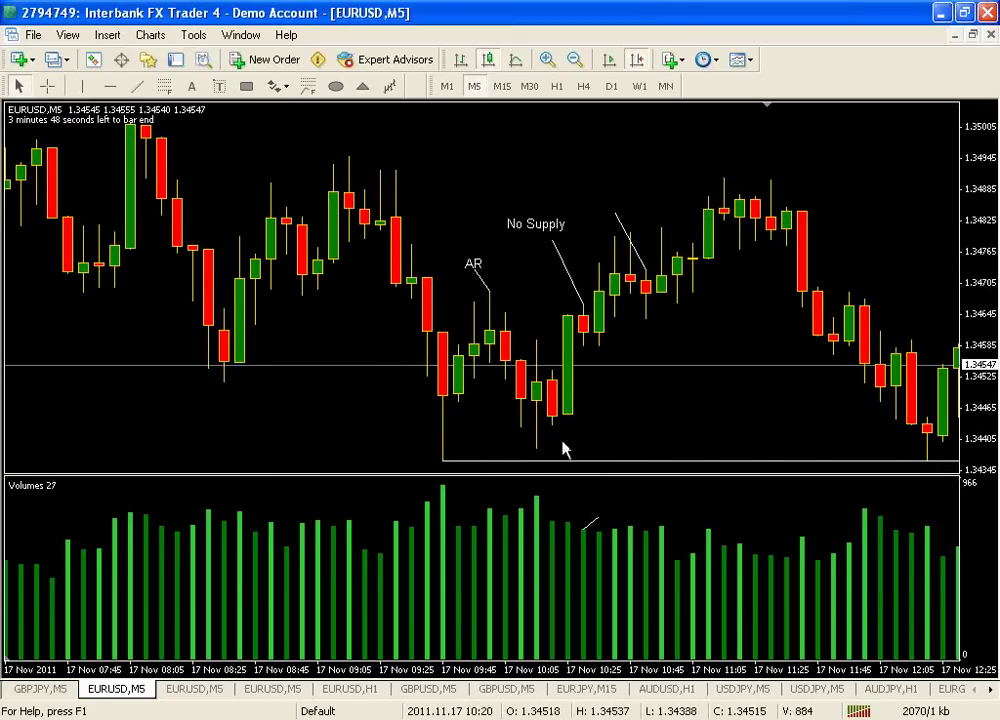
Step: Examine the marked 17 November 10:30 "No Supply" candle, the marked 10:50 candle and the bars that follow
scroll(502, 450, down, 2)
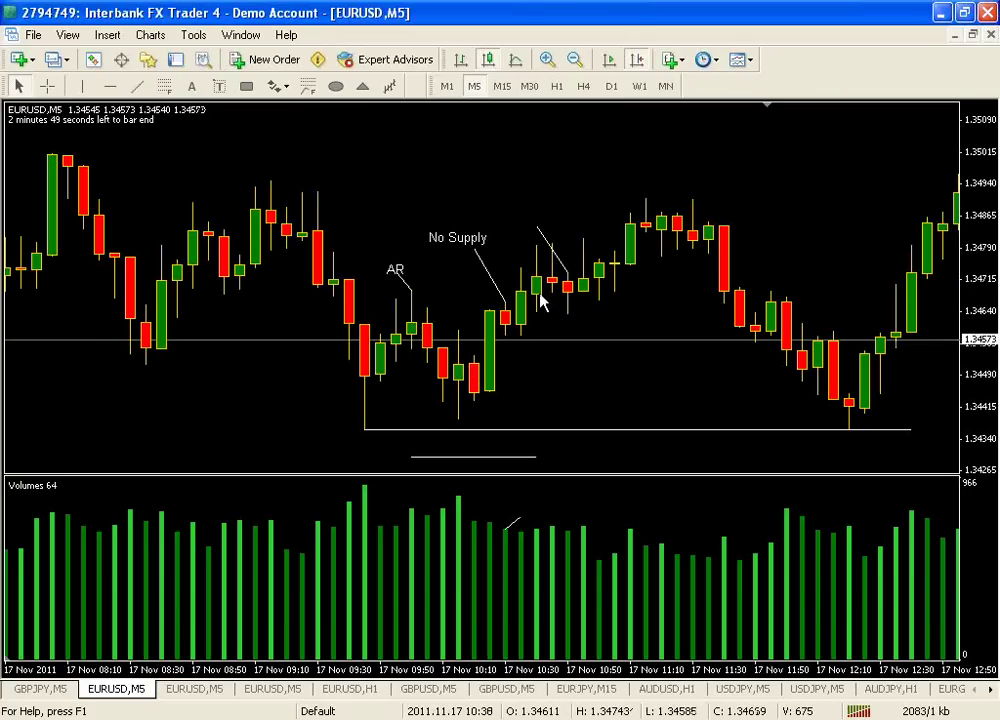
mouse_move(470, 372)
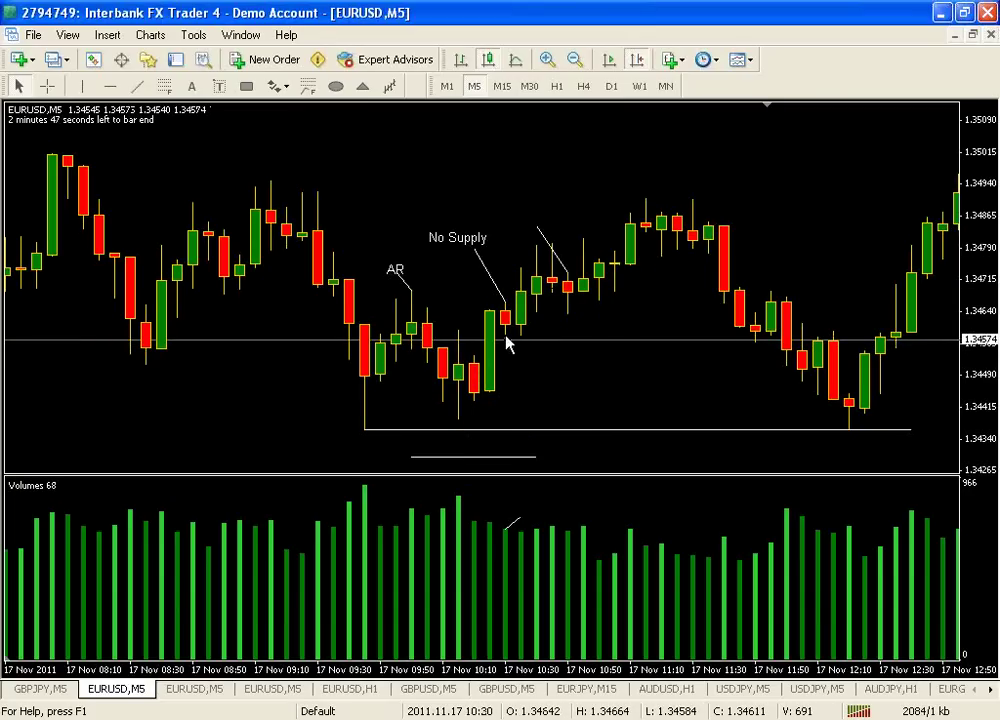
mouse_move(505, 328)
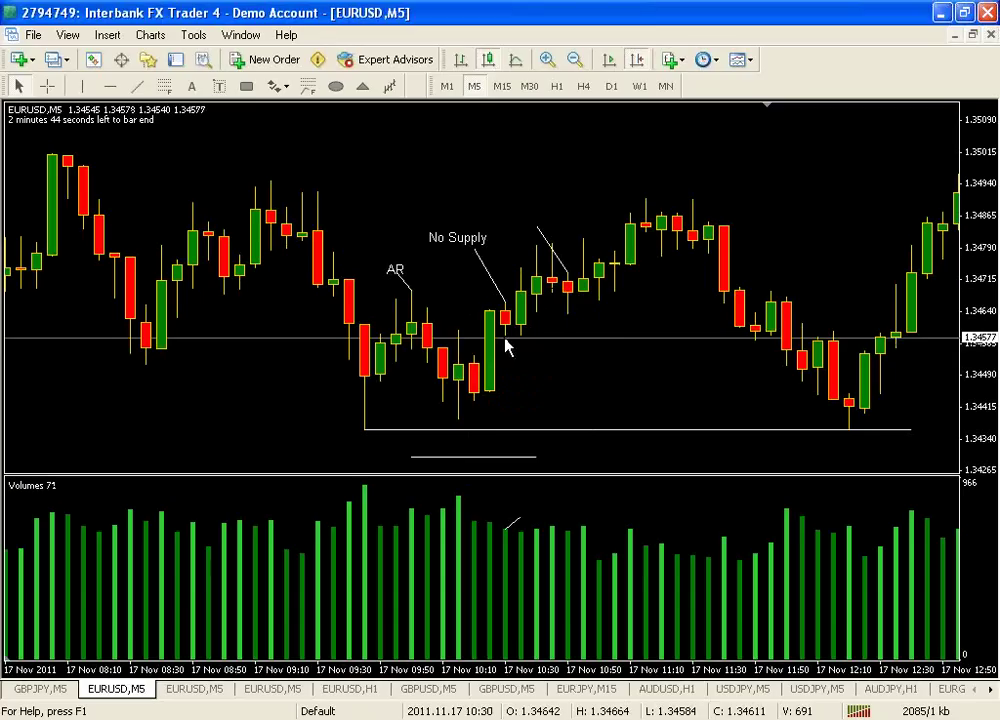
mouse_move(524, 300)
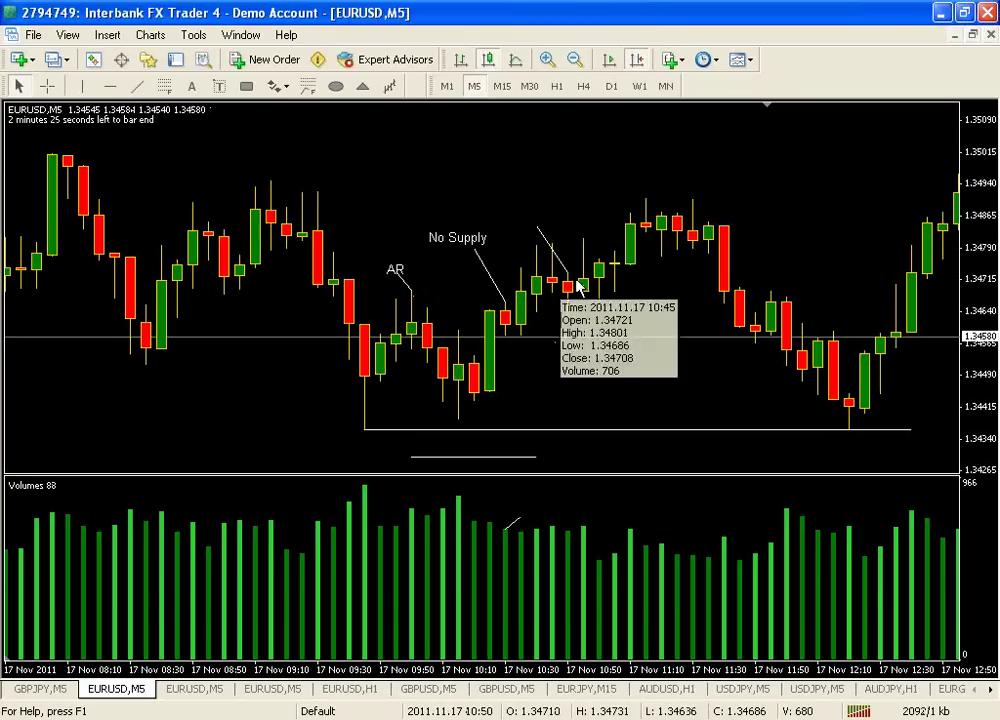
scroll(614, 355, down, 3)
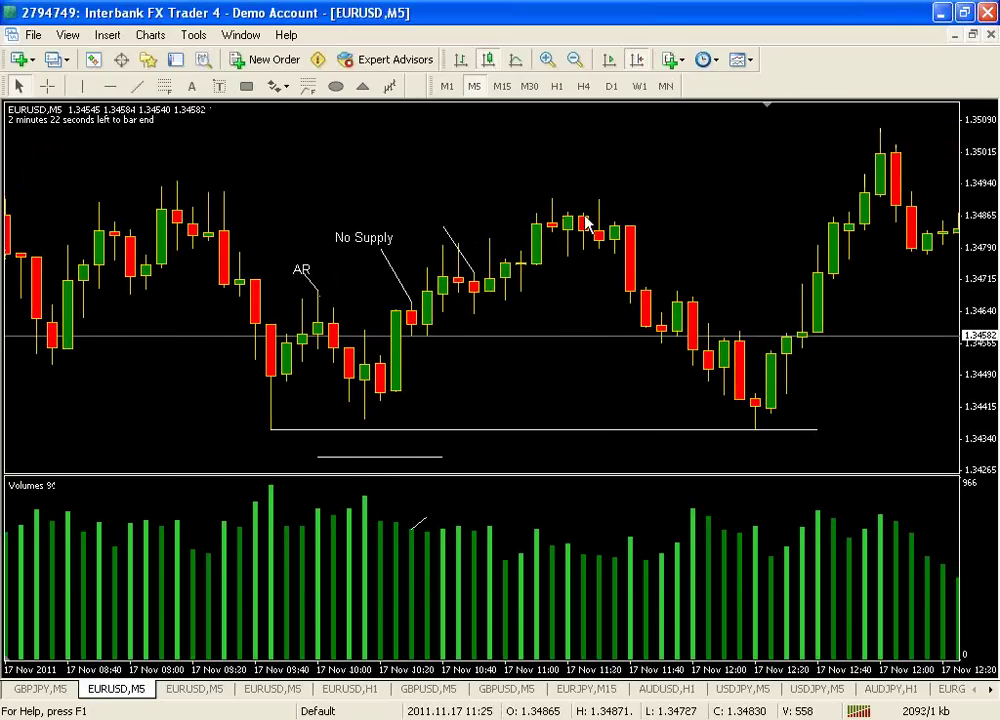
Step: Shift the short horizontal line below the 17 November lows slightly up and one bar earlier, spanning 09:55 to 10:35
double_click(369, 456)
drag(369, 456, 366, 456)
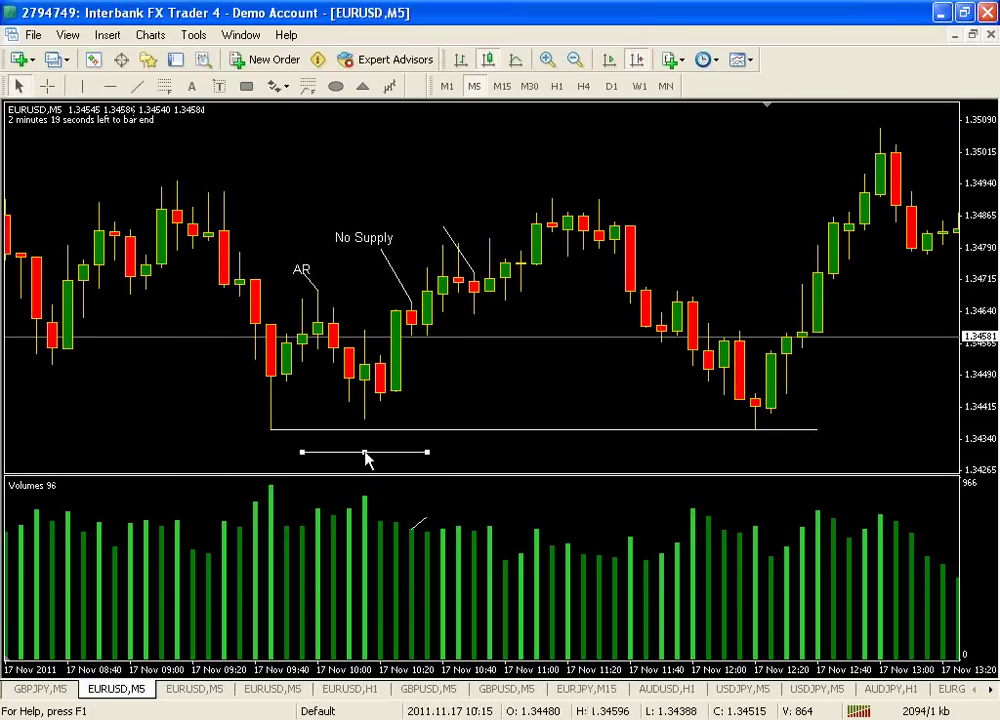
double_click(366, 456)
Step: Look ahead to the 17 November "No Demand" example and return to the "No Supply" area
scroll(830, 393, down, 10)
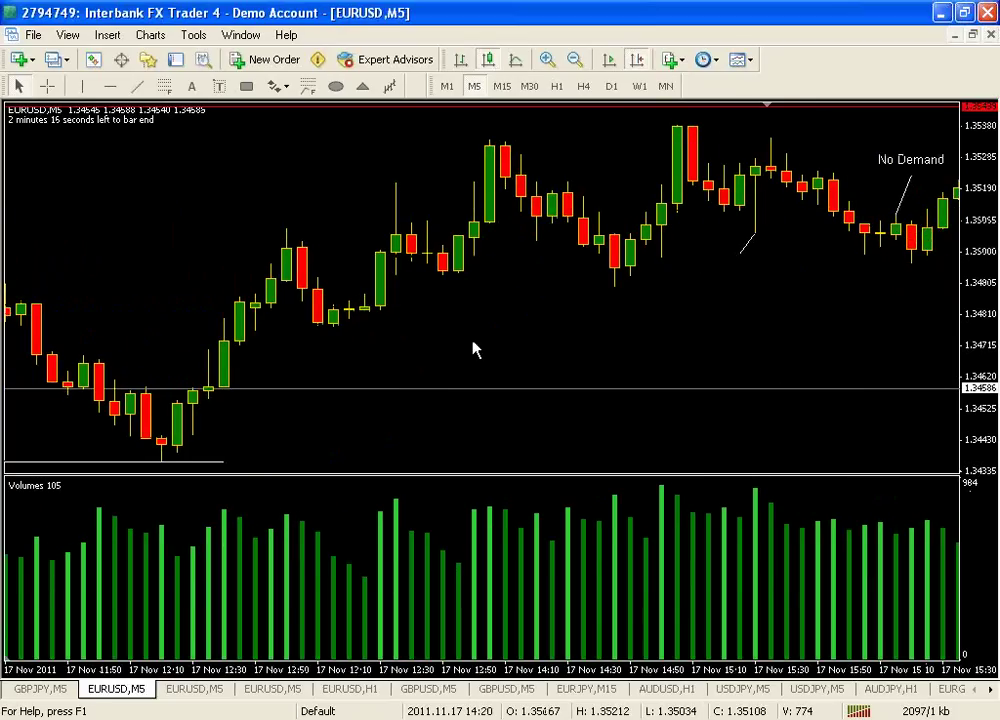
scroll(480, 350, up, 9)
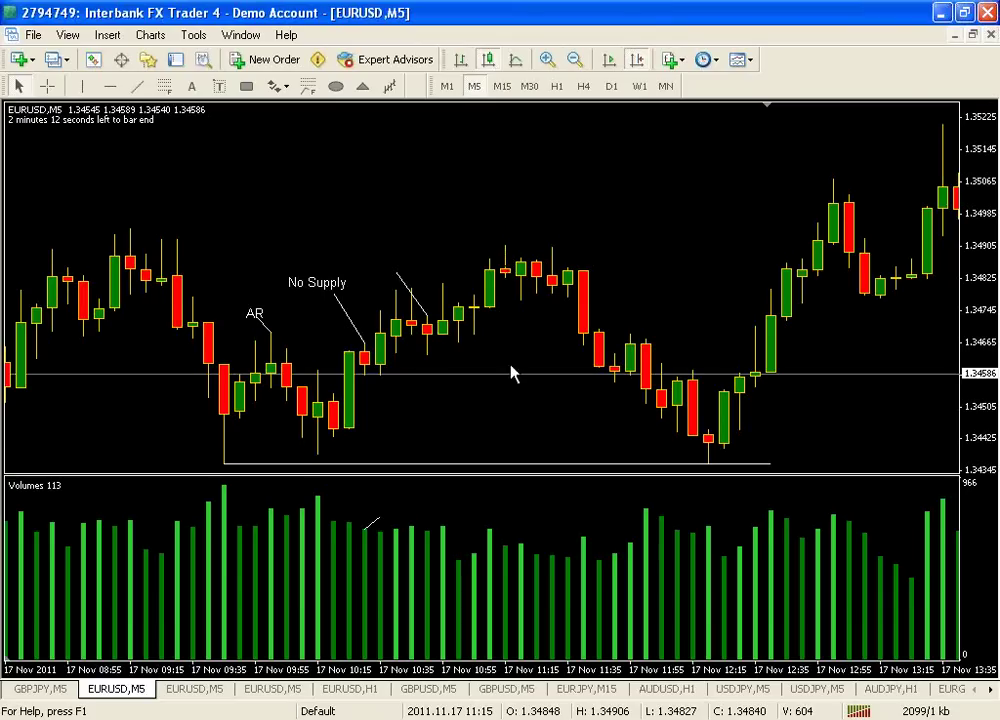
drag(505, 400, 521, 398)
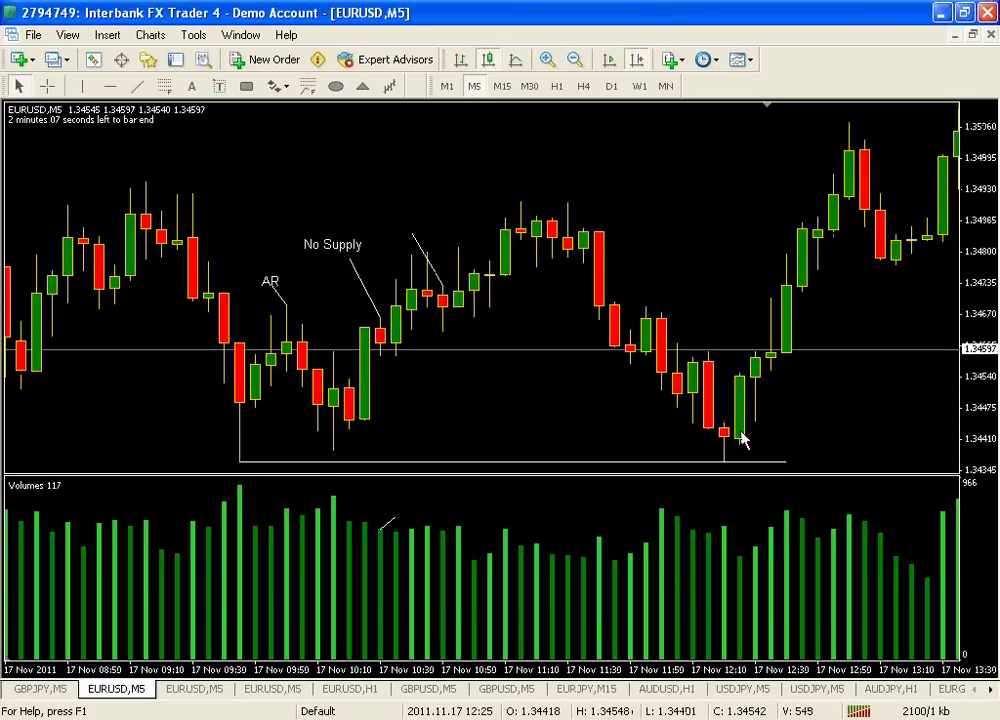
Step: Bring the short horizontal line beneath the 17 November lows into view and nudge it slightly upward
drag(270, 457, 395, 457)
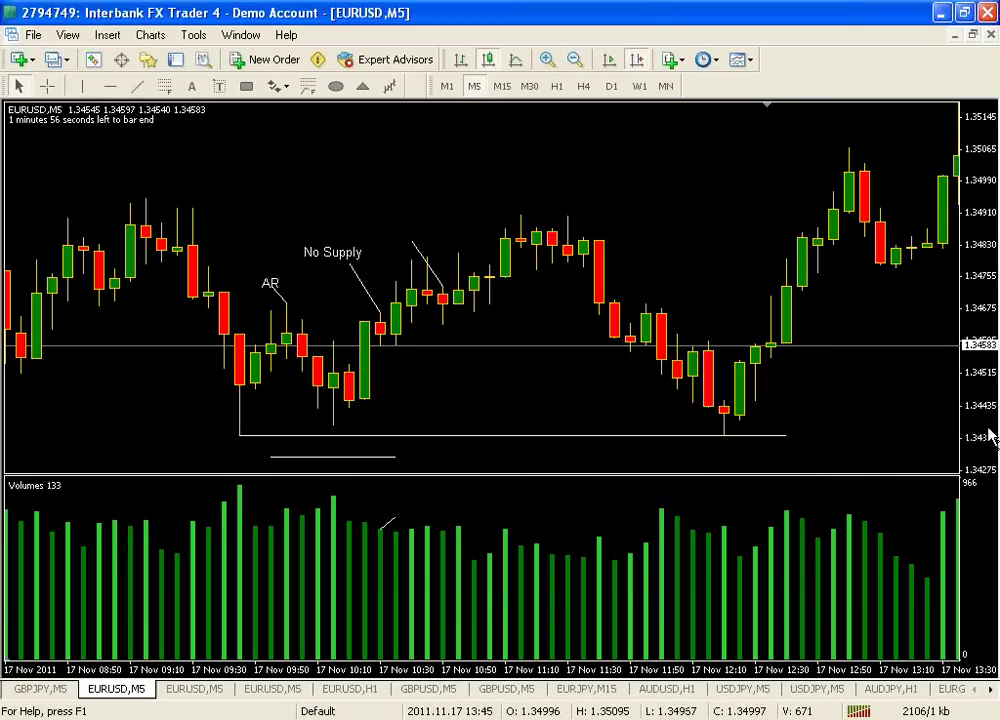
double_click(338, 457)
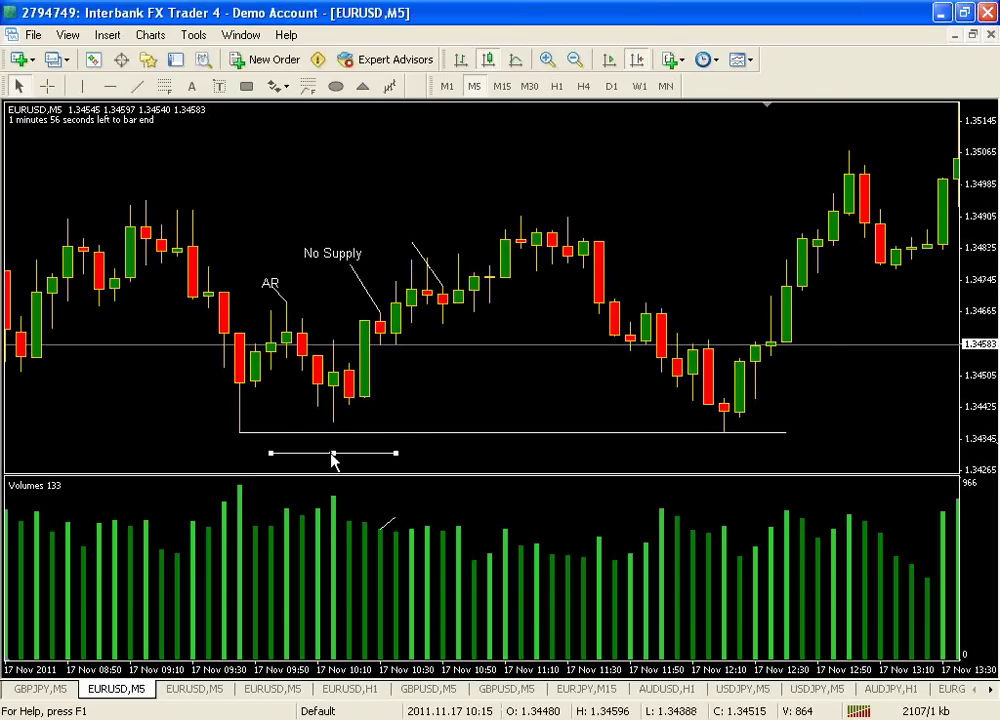
double_click(337, 460)
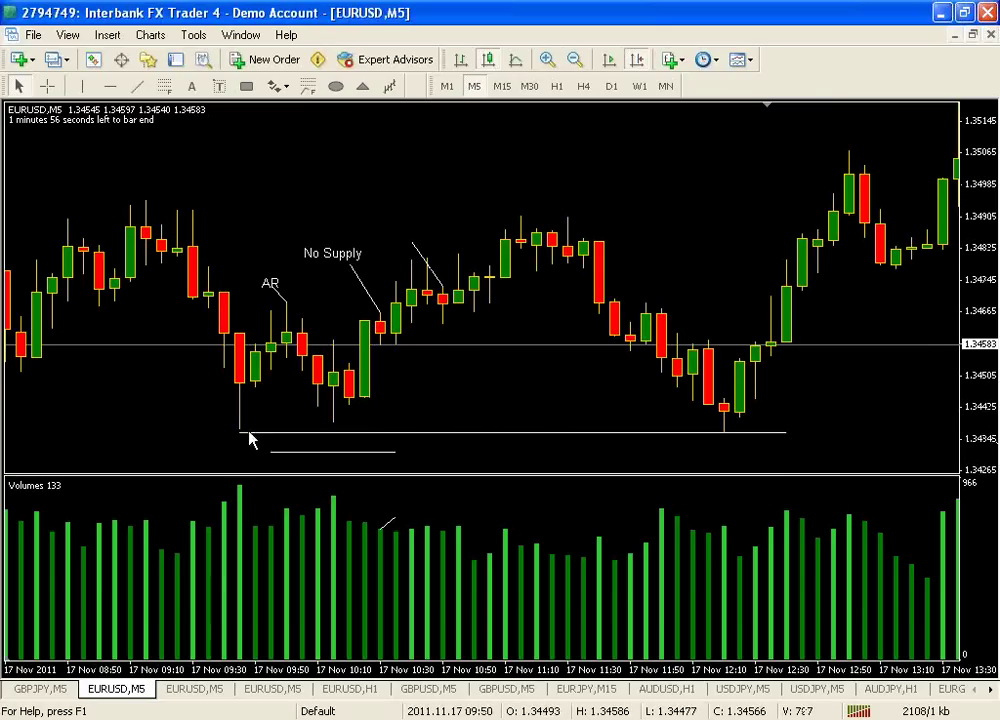
scroll(458, 379, up, 1)
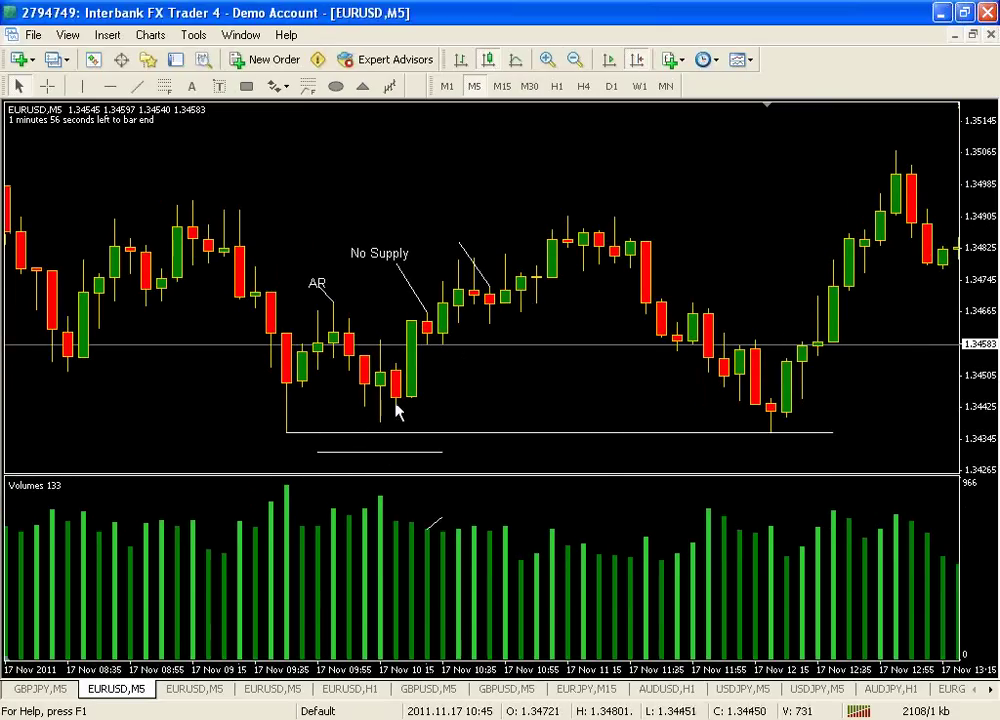